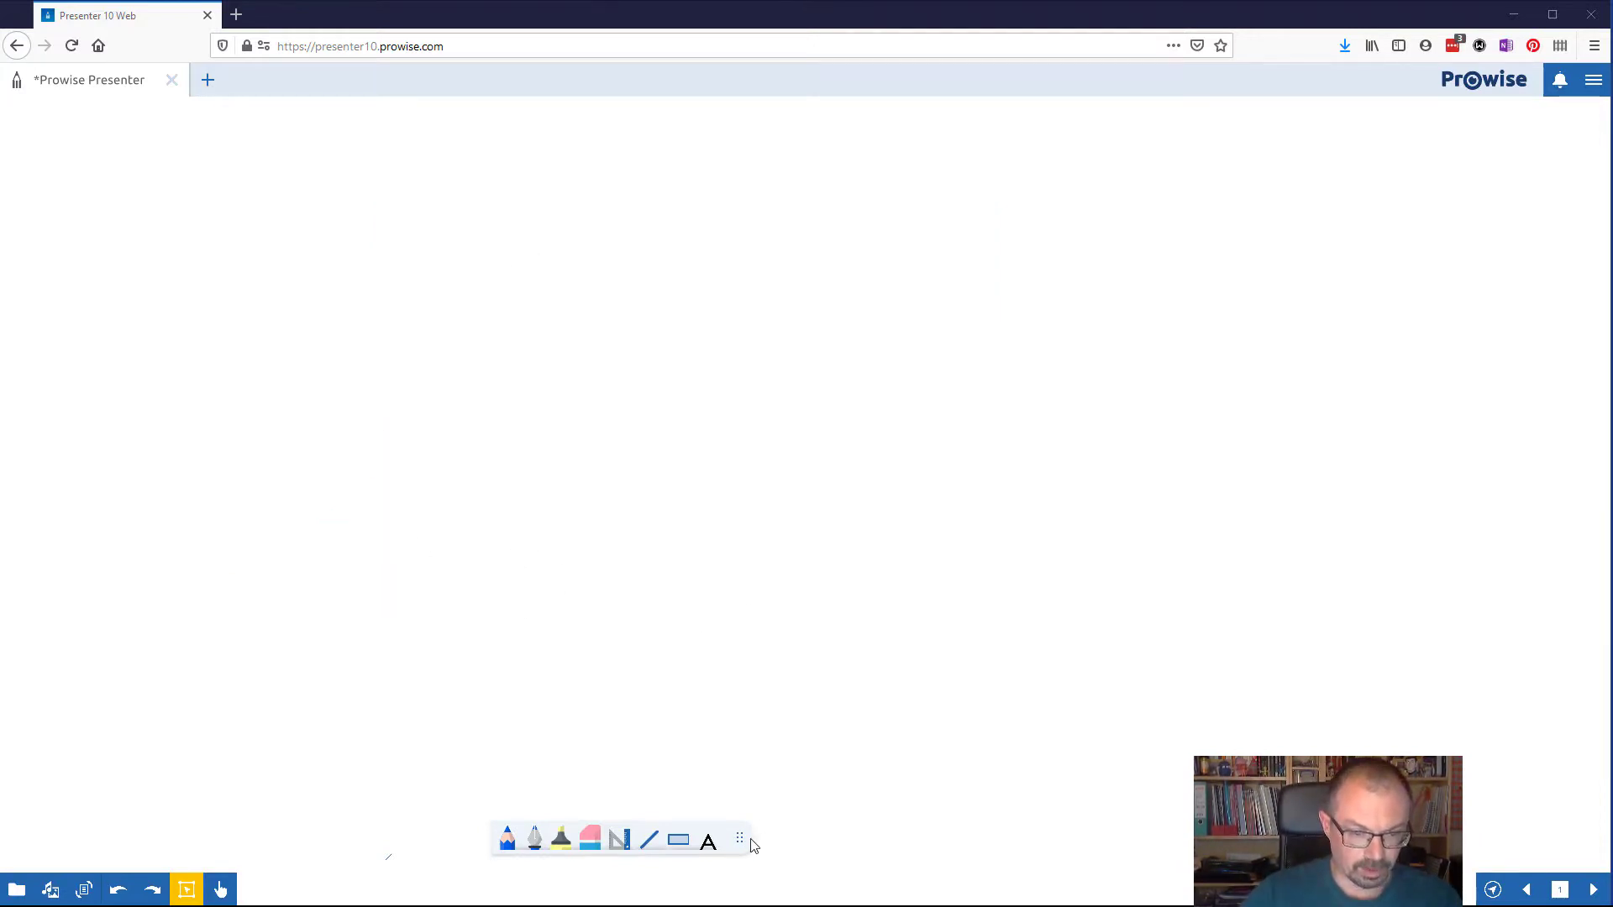
- Drag the floating drawing toolbar to a new spot along the bottom of the page
left_click_drag(741, 840, 1015, 861)
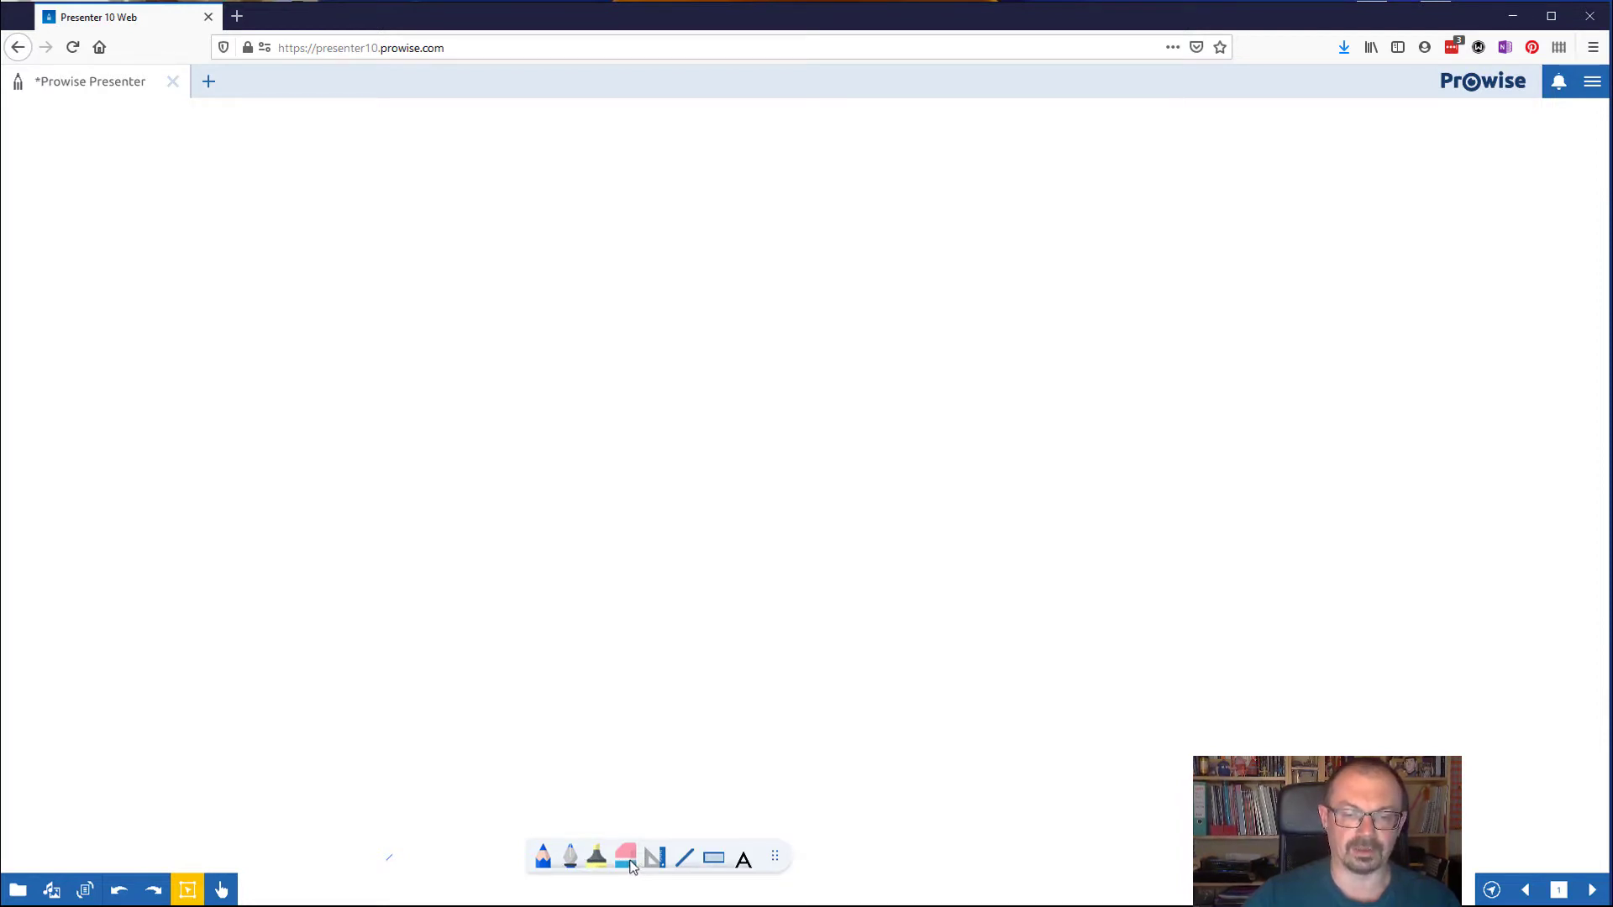
left_click_drag(793, 874, 731, 813)
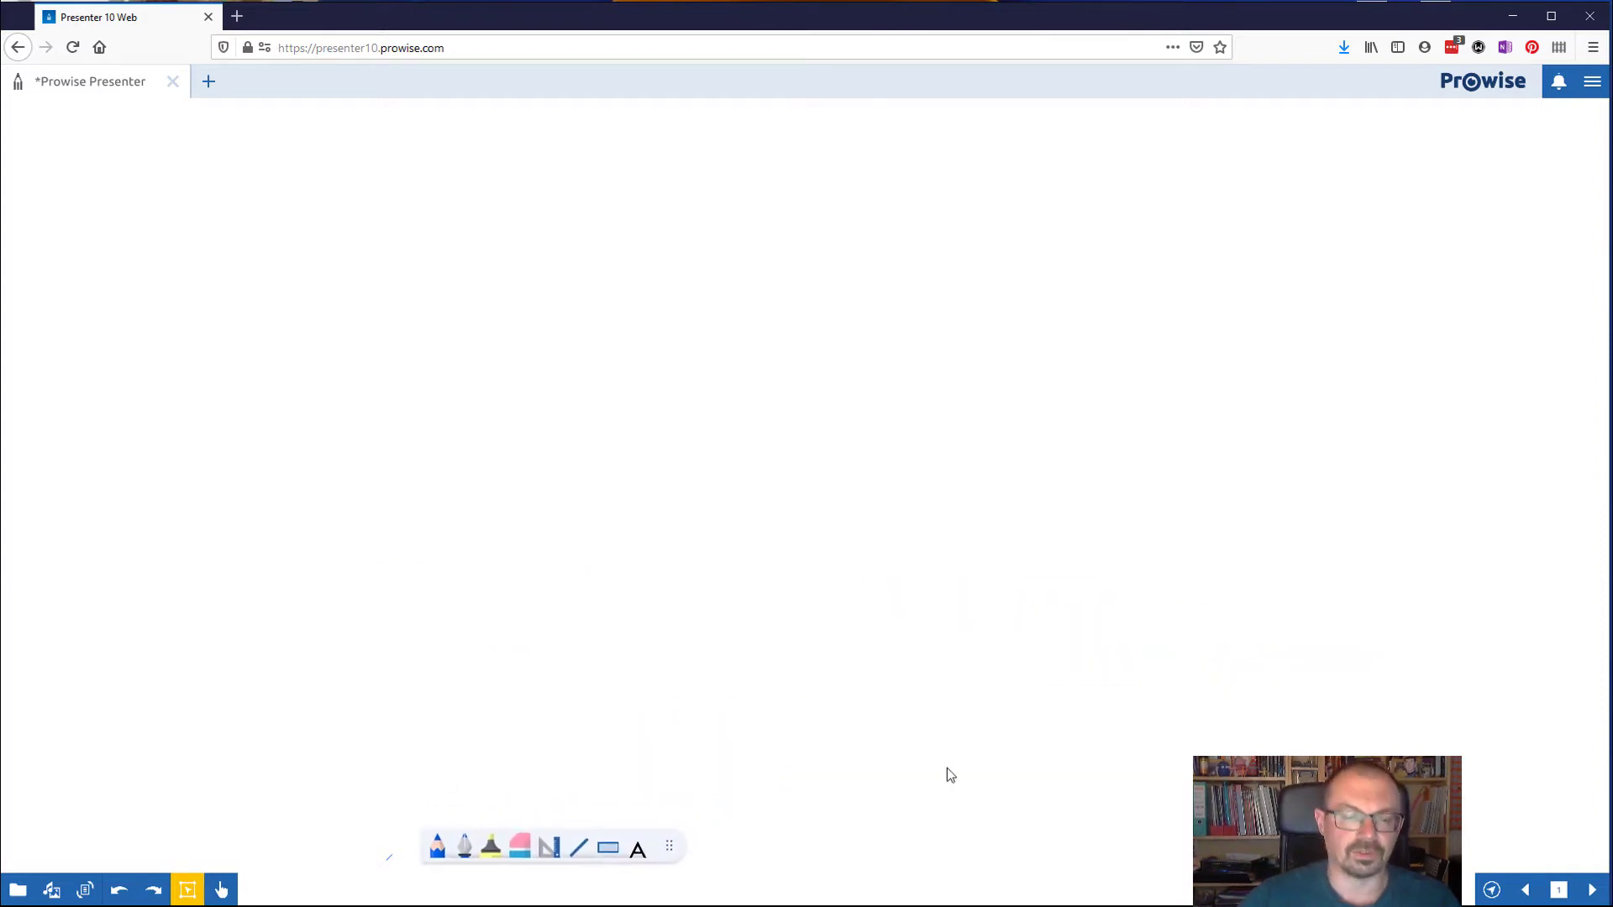
- With the pencil at stroke size 4, draw two green freehand strokes across the page
left_click(438, 850)
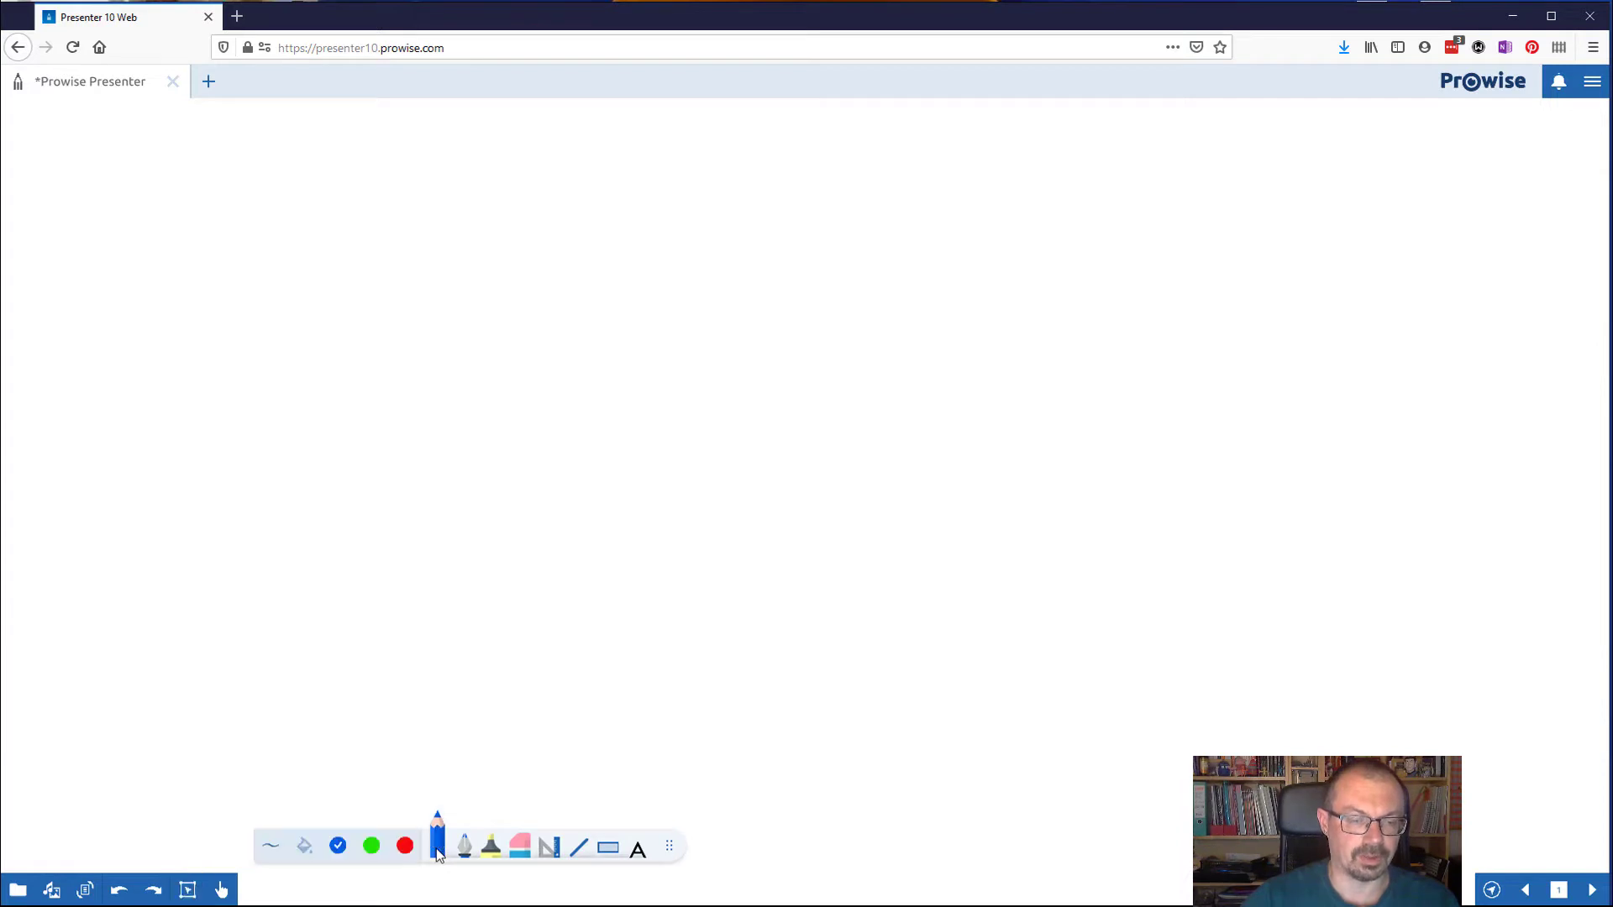
left_click(269, 850)
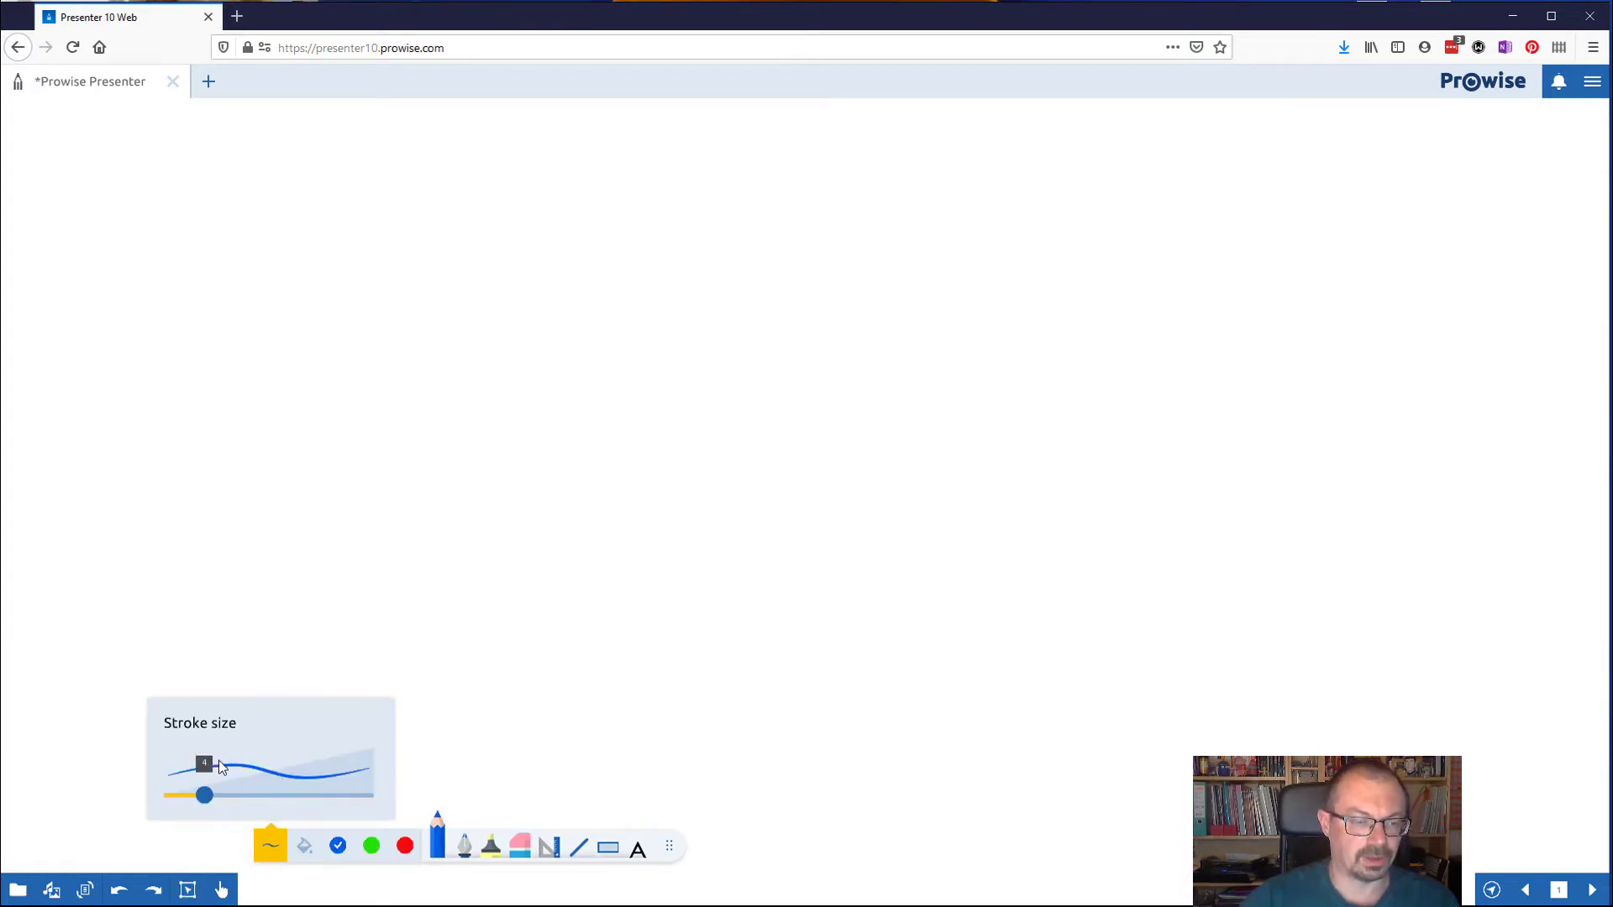
mouse_move(212, 803)
left_mouse_down()
mouse_move(268, 803)
mouse_move(209, 804)
left_mouse_up()
left_click(345, 855)
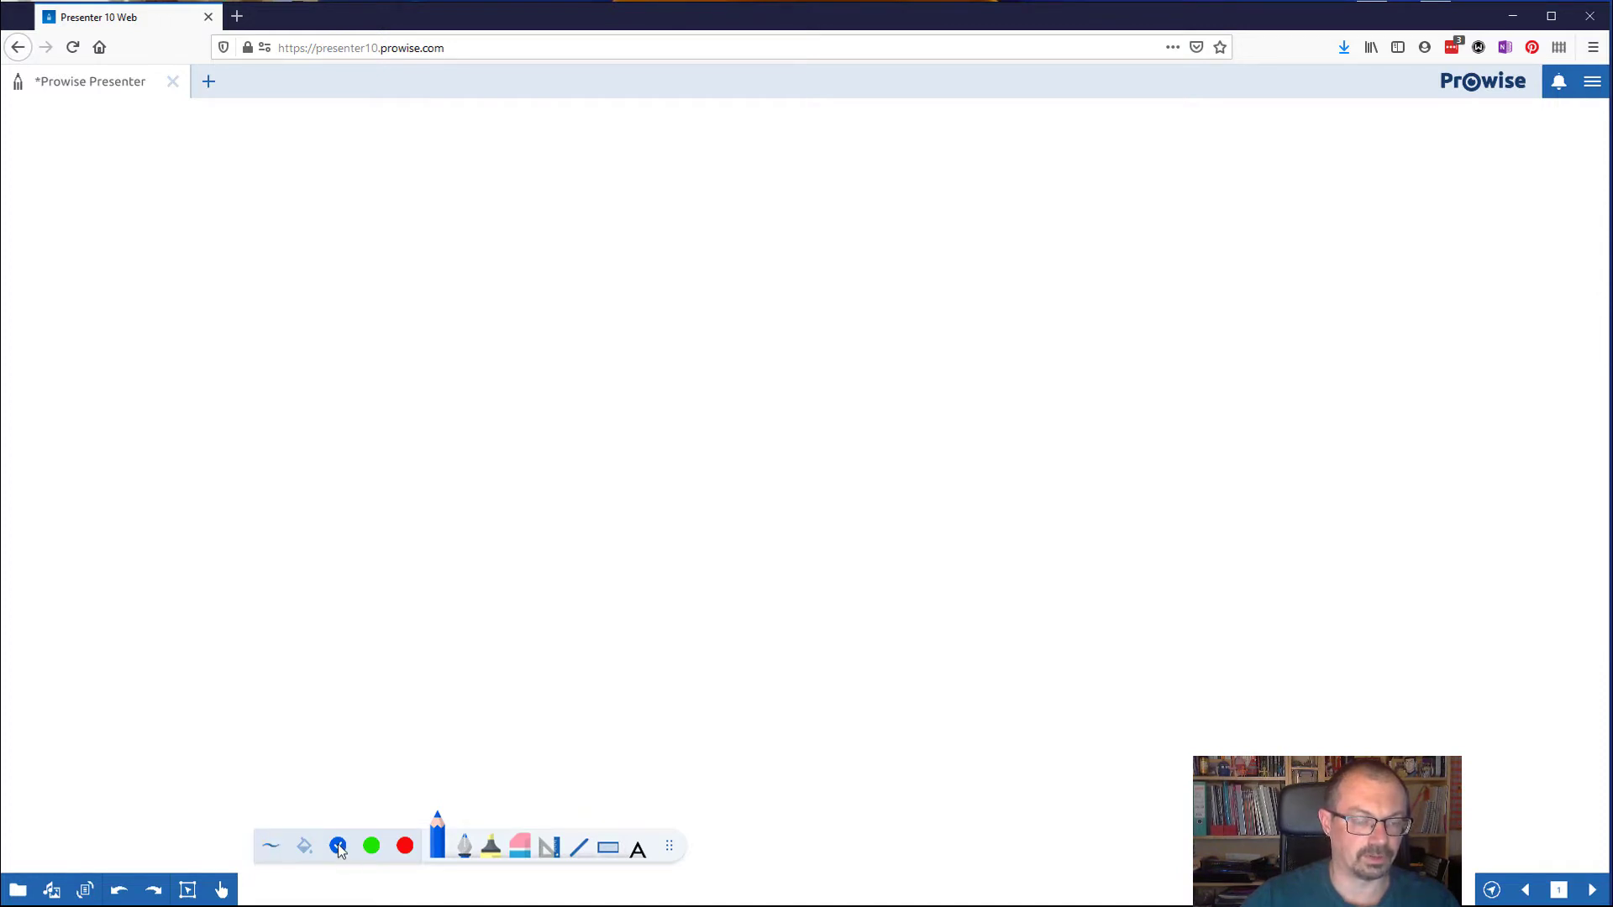
left_click(372, 849)
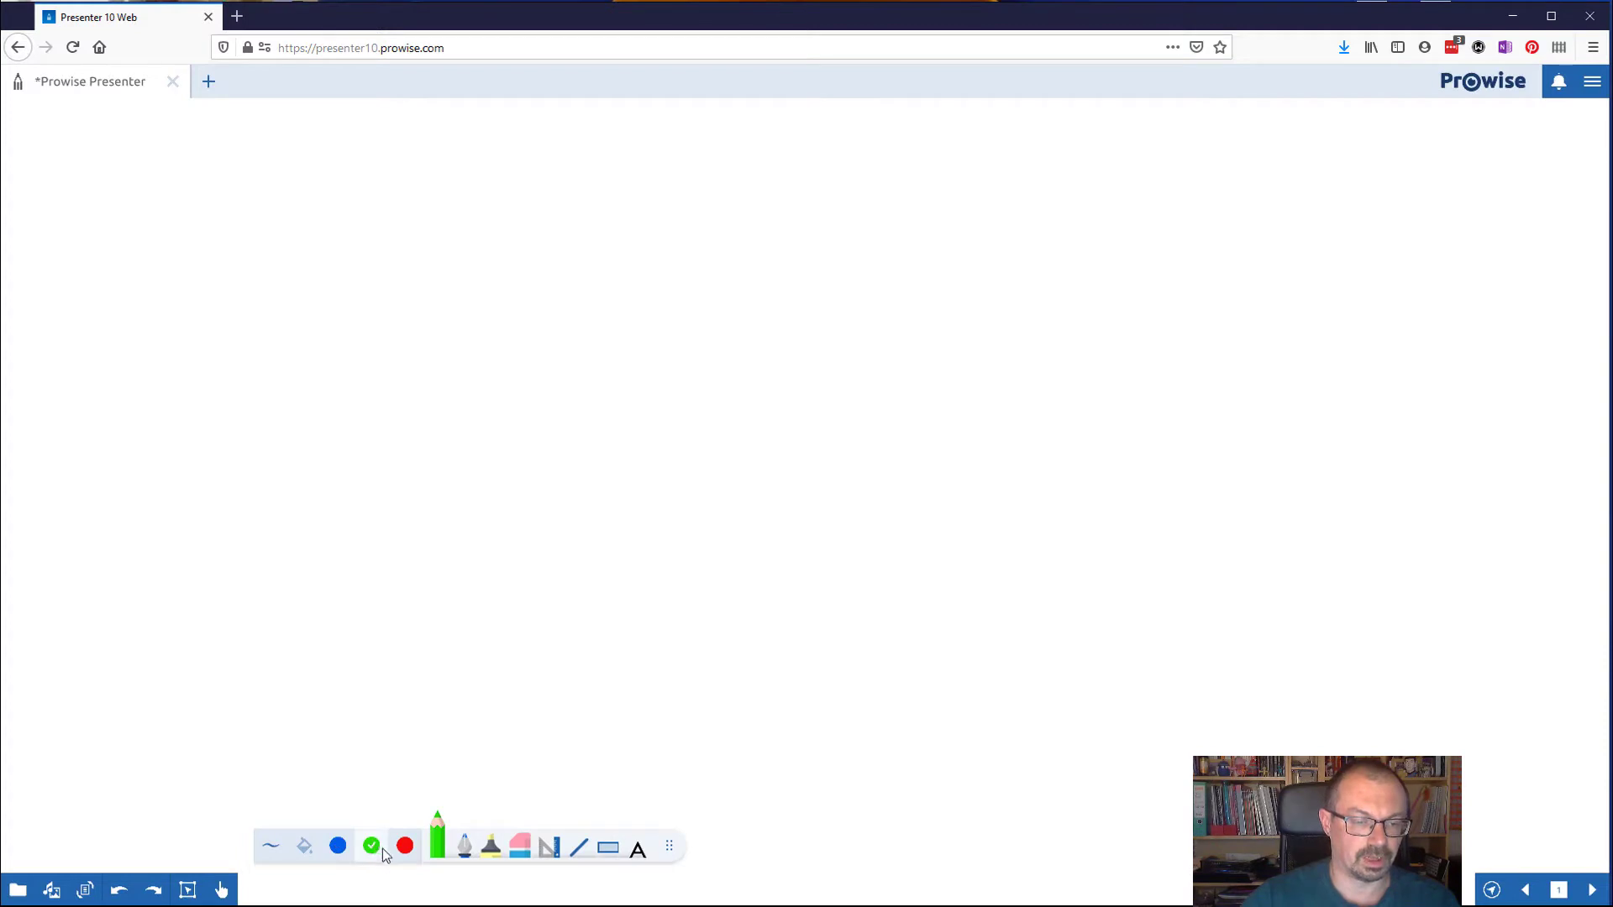
mouse_move(412, 552)
left_mouse_down()
mouse_move(569, 471)
mouse_move(1026, 462)
mouse_move(1018, 433)
left_mouse_up()
mouse_move(310, 424)
left_mouse_down()
mouse_move(341, 367)
mouse_move(948, 542)
mouse_move(949, 627)
left_mouse_up()
- Add two red freehand strokes and a short blue stroke
left_click(405, 847)
left_click_drag(475, 636, 623, 436)
left_click_drag(353, 542, 606, 611)
left_click(338, 847)
left_click_drag(446, 668, 551, 681)
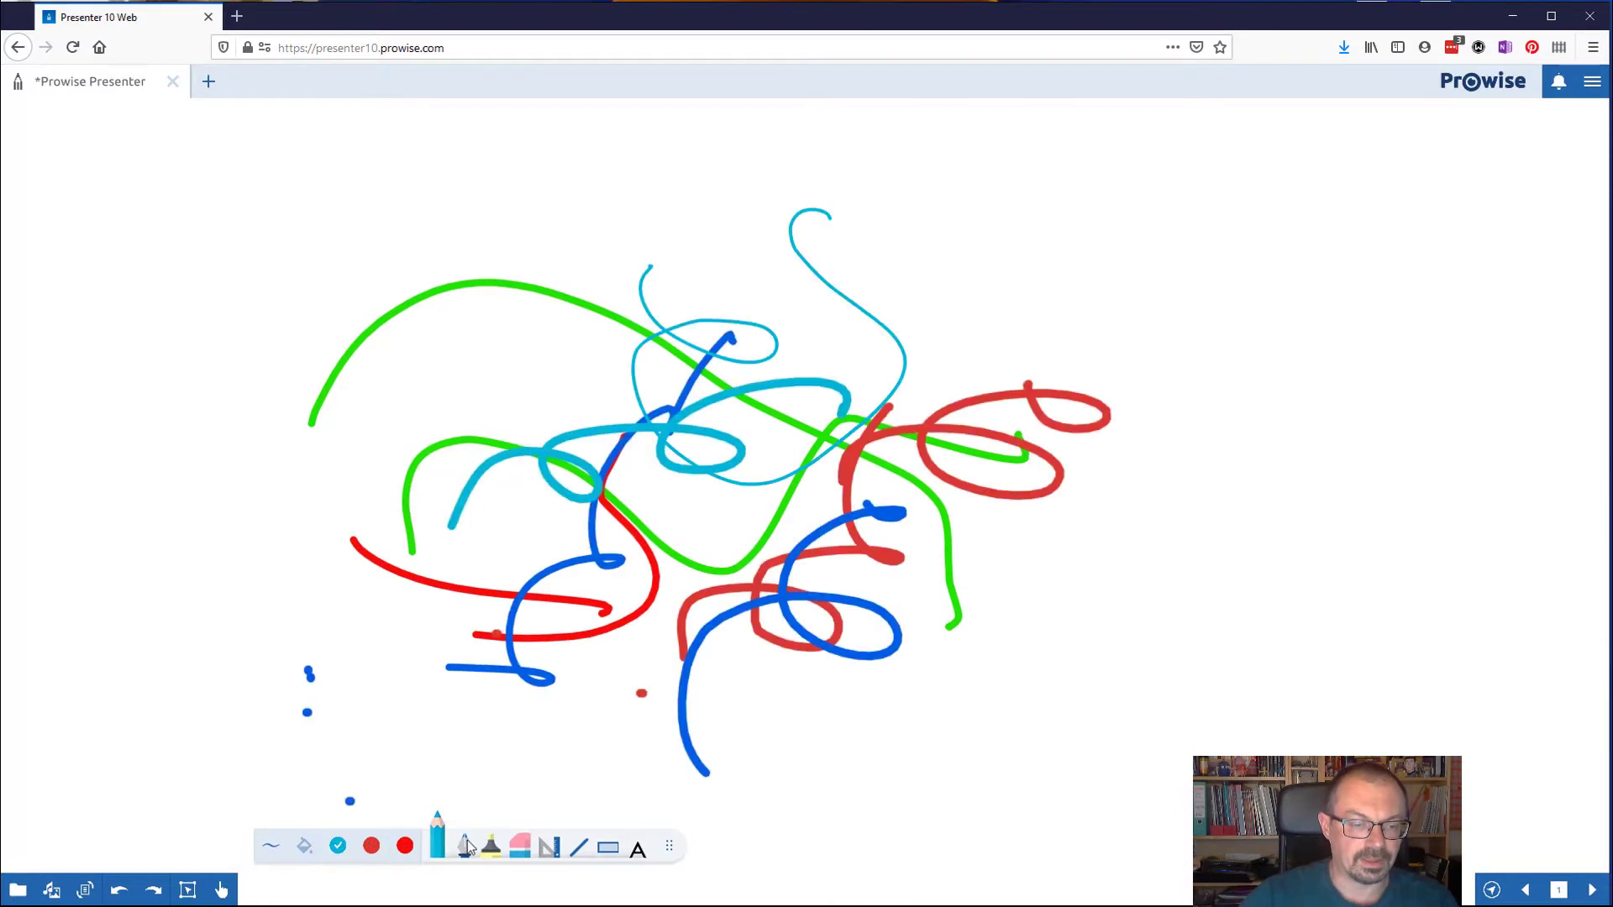
- With the pen, draw a wavy blue top line, a blue curve and loop, then a green stroke
left_click(465, 844)
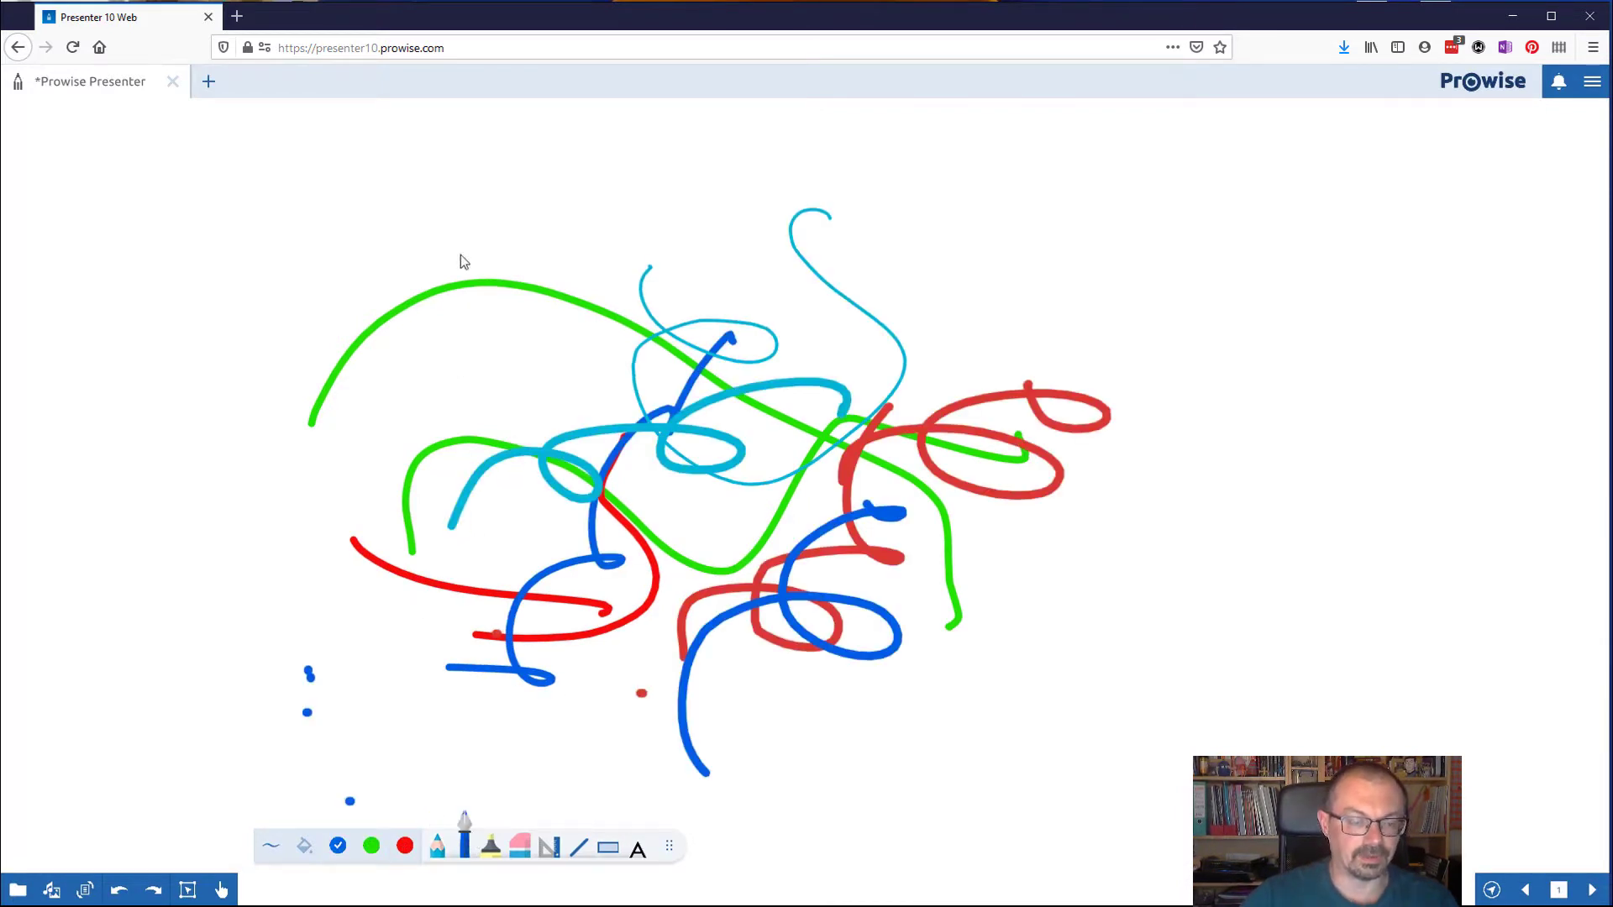
left_click_drag(460, 240, 971, 252)
left_click_drag(1144, 220, 1172, 463)
left_click_drag(1105, 509, 1241, 286)
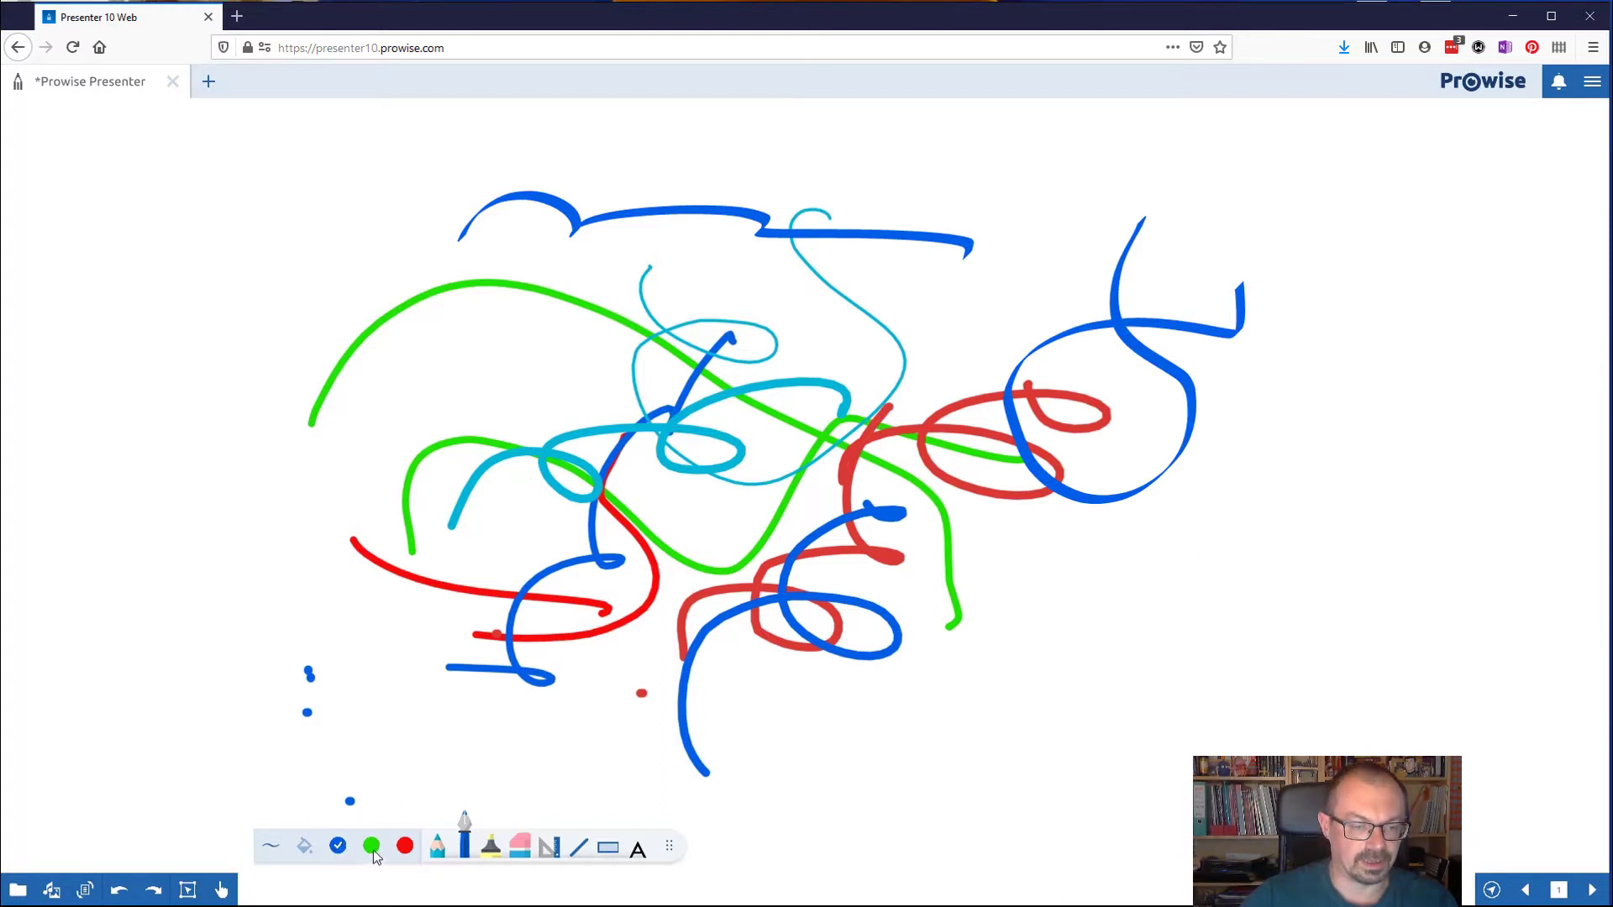
left_click(371, 846)
left_click_drag(425, 504, 718, 574)
- Draw a long red stroke at lower right and write a red 'hello' at top left
left_click(264, 849)
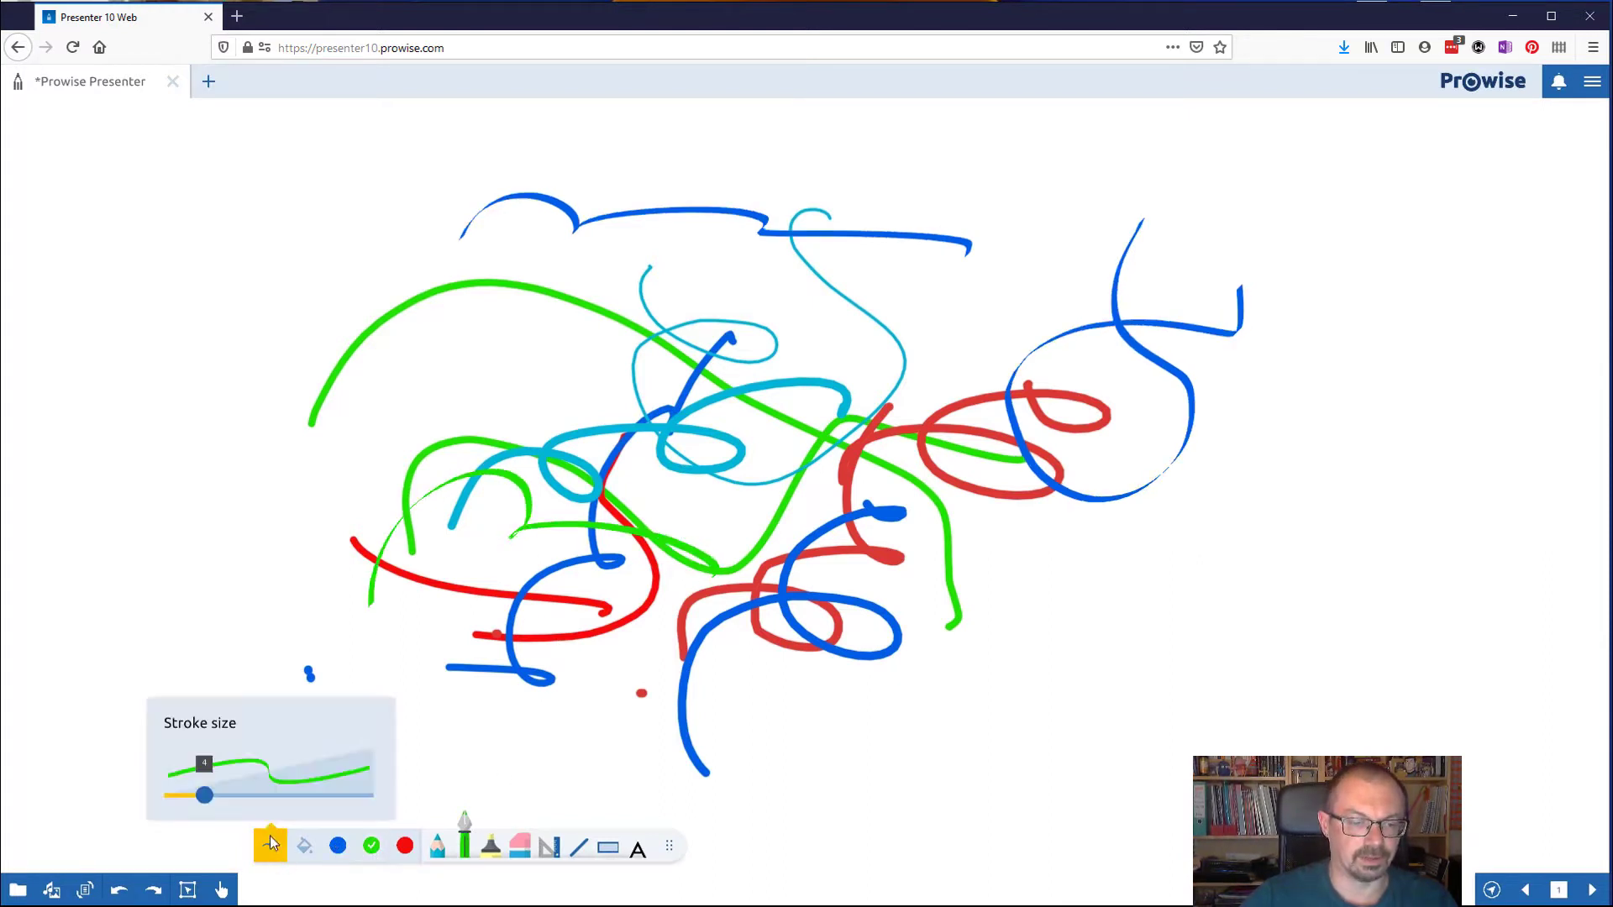
left_click(307, 712)
left_click(350, 800)
left_click(405, 846)
mouse_move(889, 719)
left_mouse_down()
mouse_move(1116, 645)
mouse_move(1176, 311)
left_mouse_up()
mouse_move(156, 175)
left_mouse_down()
mouse_move(283, 223)
mouse_move(400, 202)
left_mouse_up()
- Highlight parts of the strokes in green, widening the highlighter to maximum thickness
left_click(491, 844)
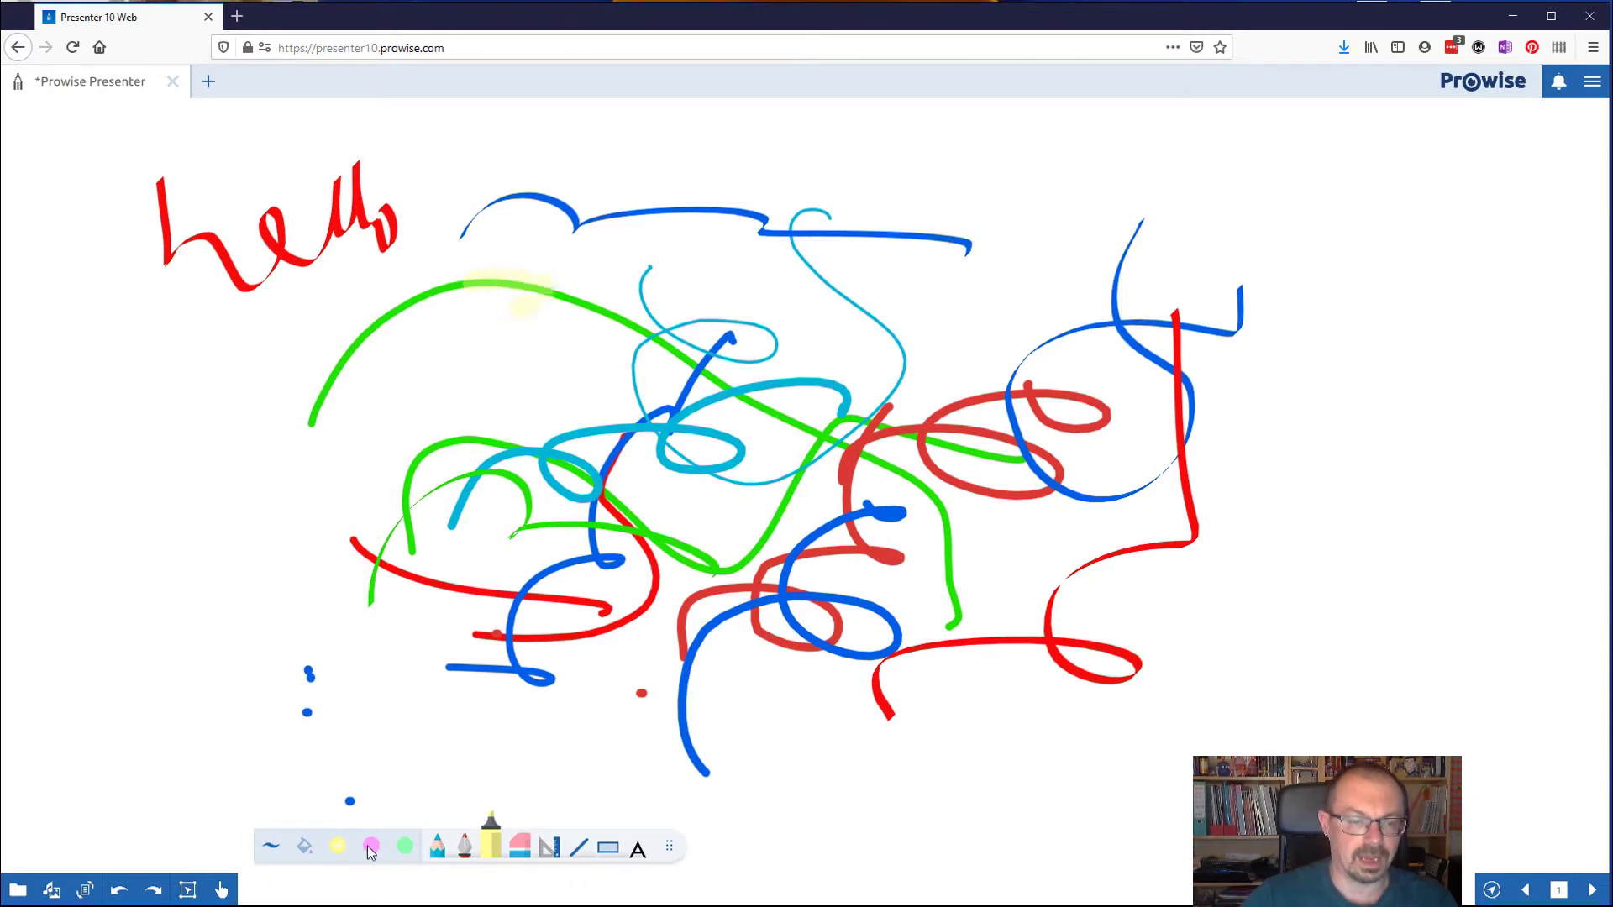
left_click(410, 847)
mouse_move(548, 521)
left_mouse_down()
mouse_move(542, 558)
mouse_move(681, 534)
left_mouse_up()
left_click(269, 844)
left_click_drag(334, 792, 389, 802)
left_click_drag(991, 357, 1108, 454)
mouse_move(932, 210)
left_mouse_down()
mouse_move(777, 223)
mouse_move(739, 247)
left_mouse_up()
left_click_drag(490, 214, 752, 214)
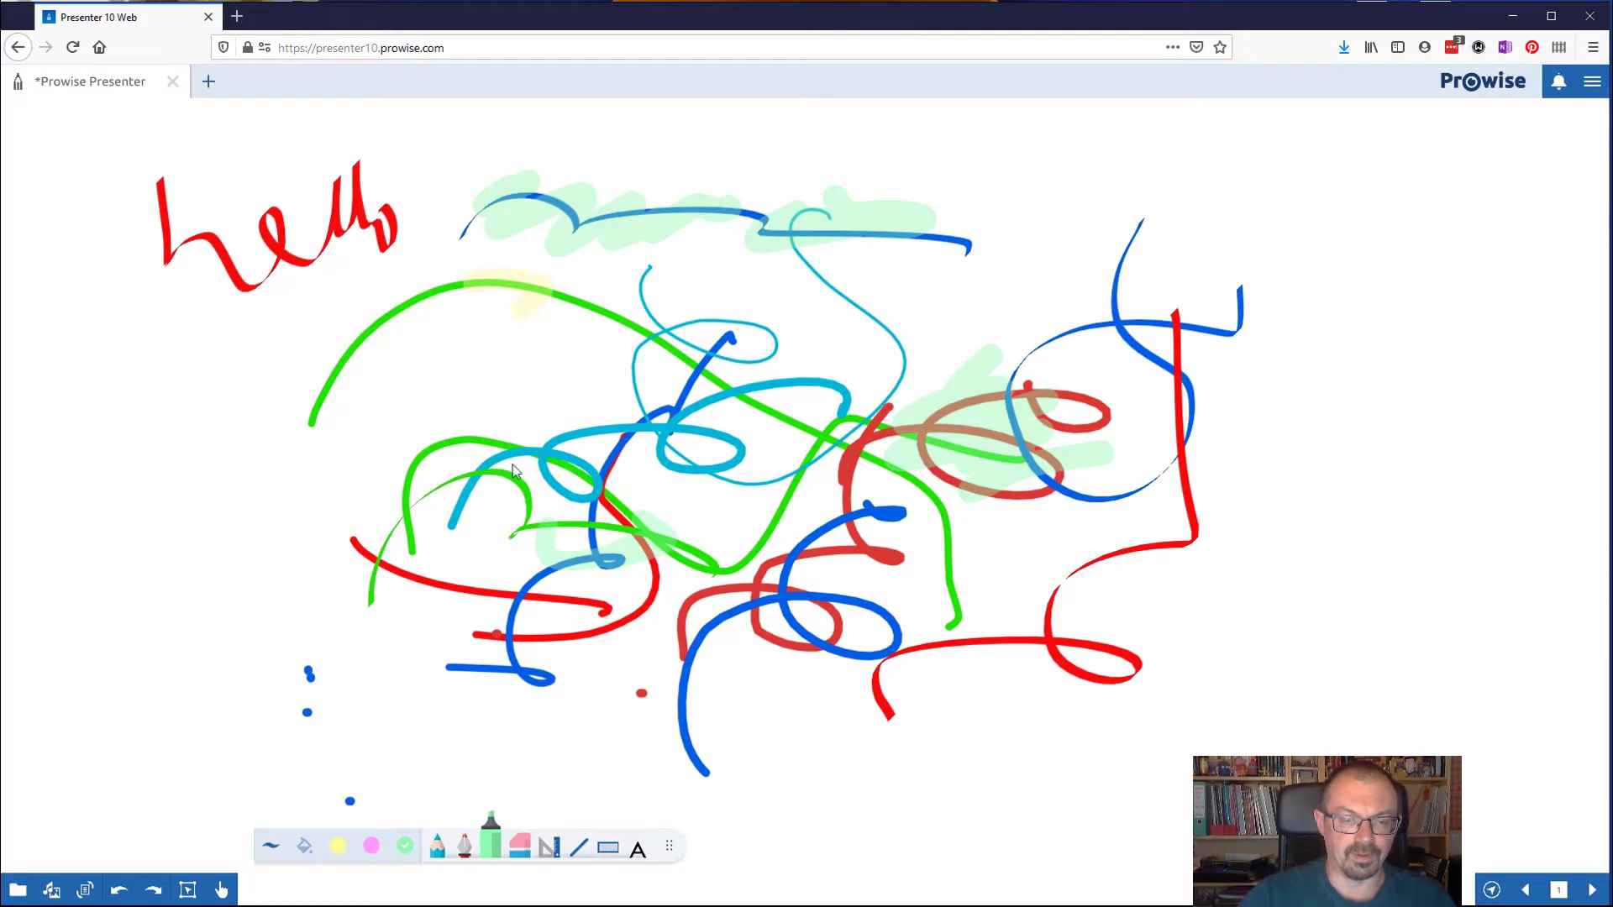
- Erase the red hello, the top blue line, the right-hand blue loops and the long red stroke
left_click(520, 846)
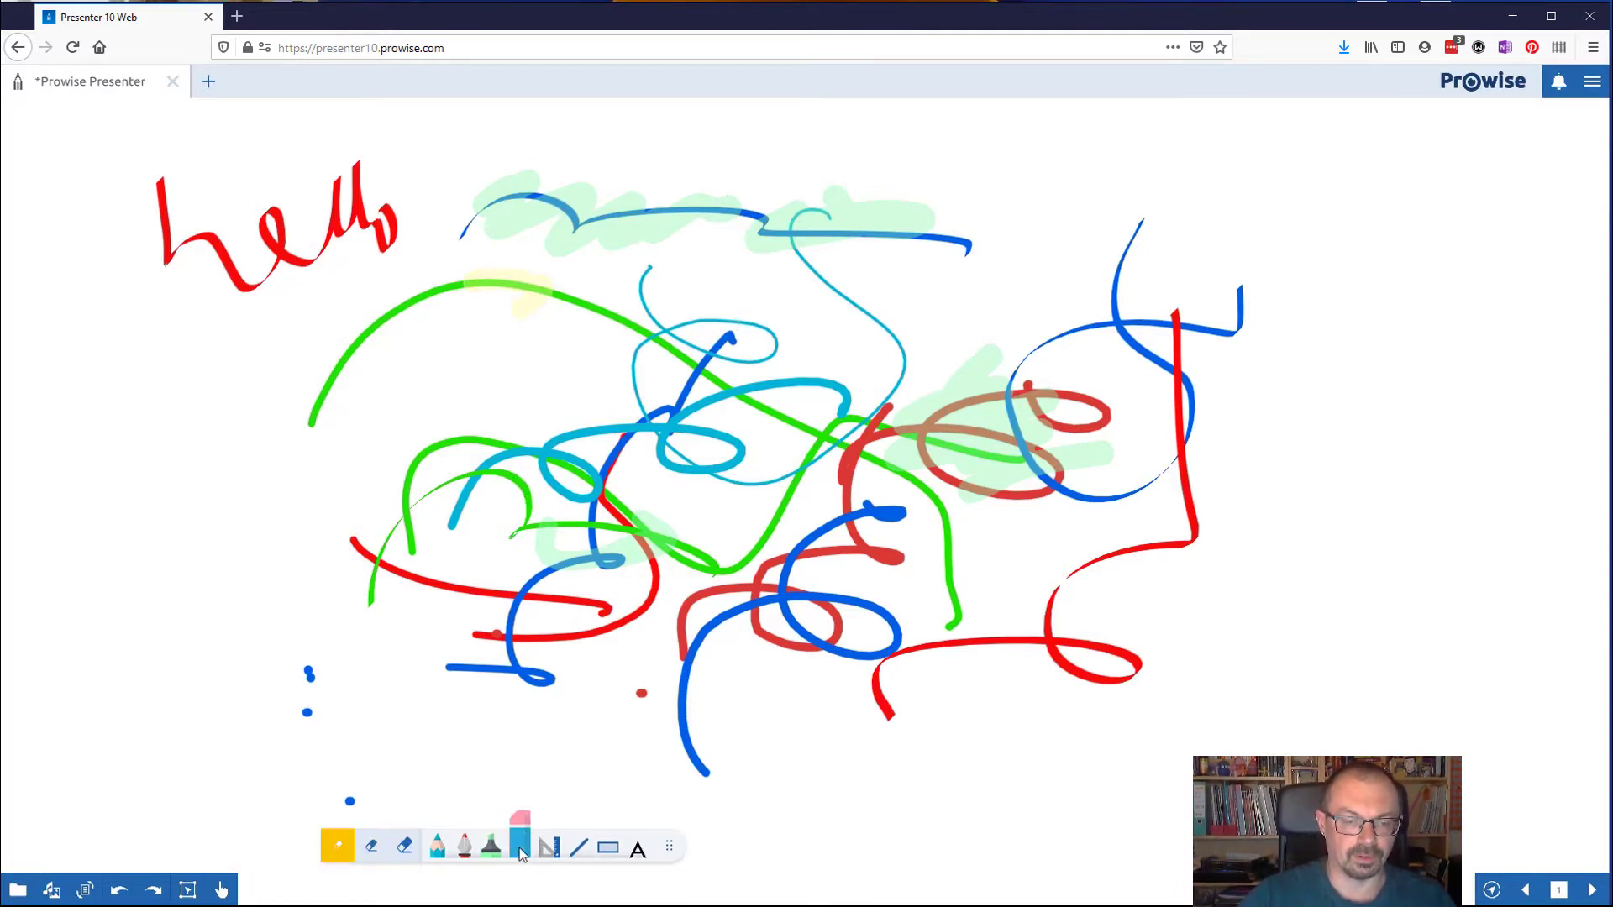
left_click(313, 257)
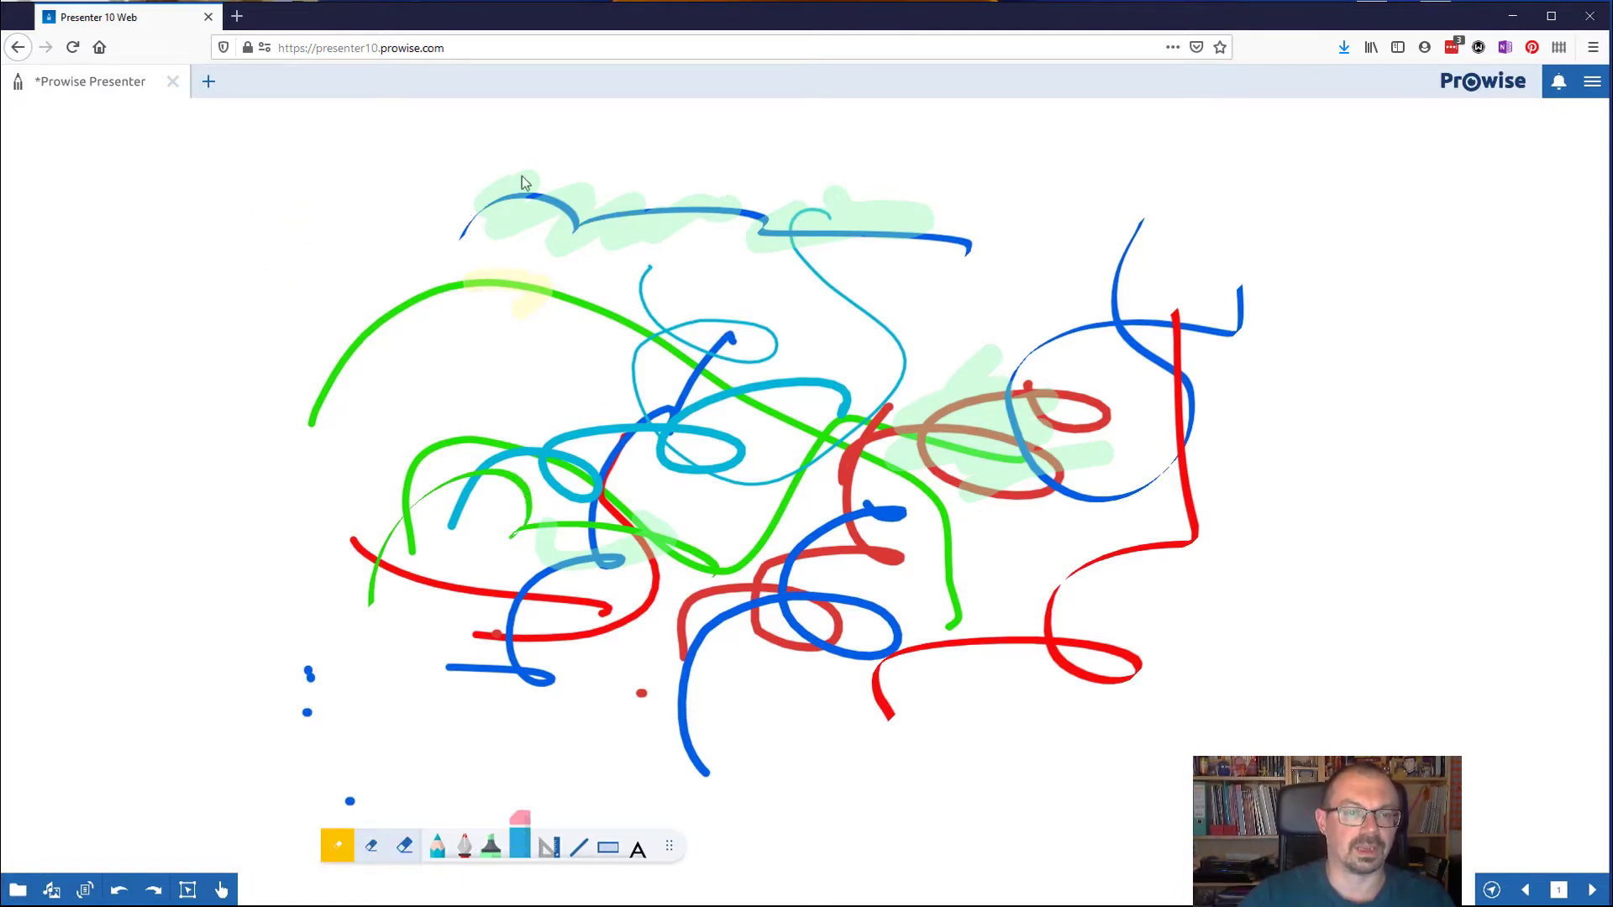
mouse_move(527, 182)
left_mouse_down()
mouse_move(541, 301)
mouse_move(507, 318)
left_mouse_up()
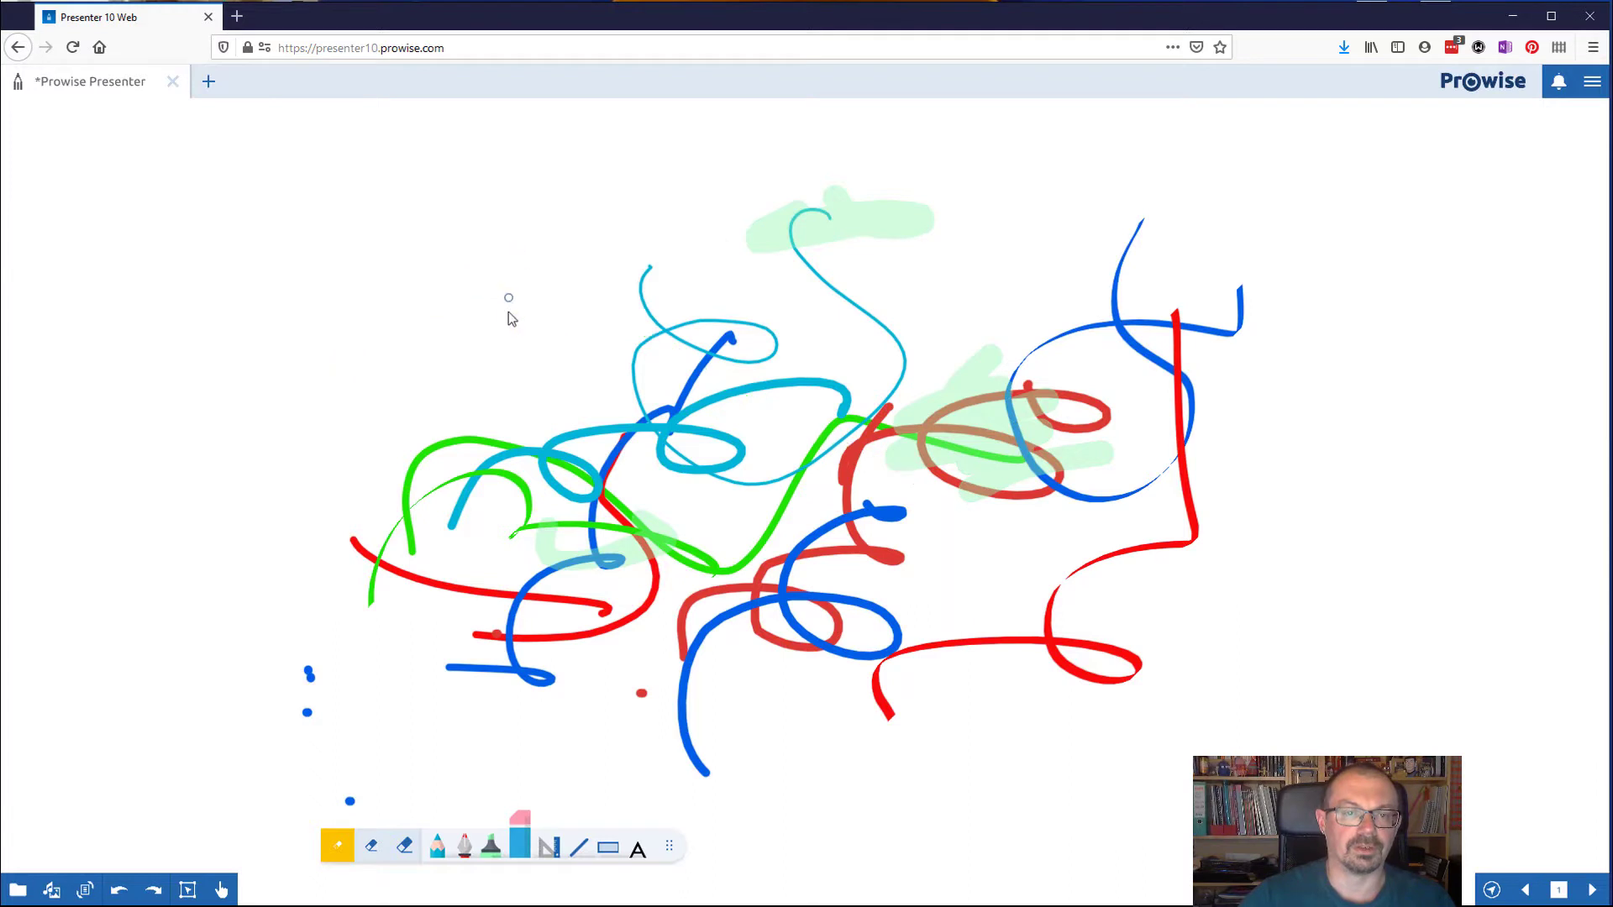
left_click(363, 850)
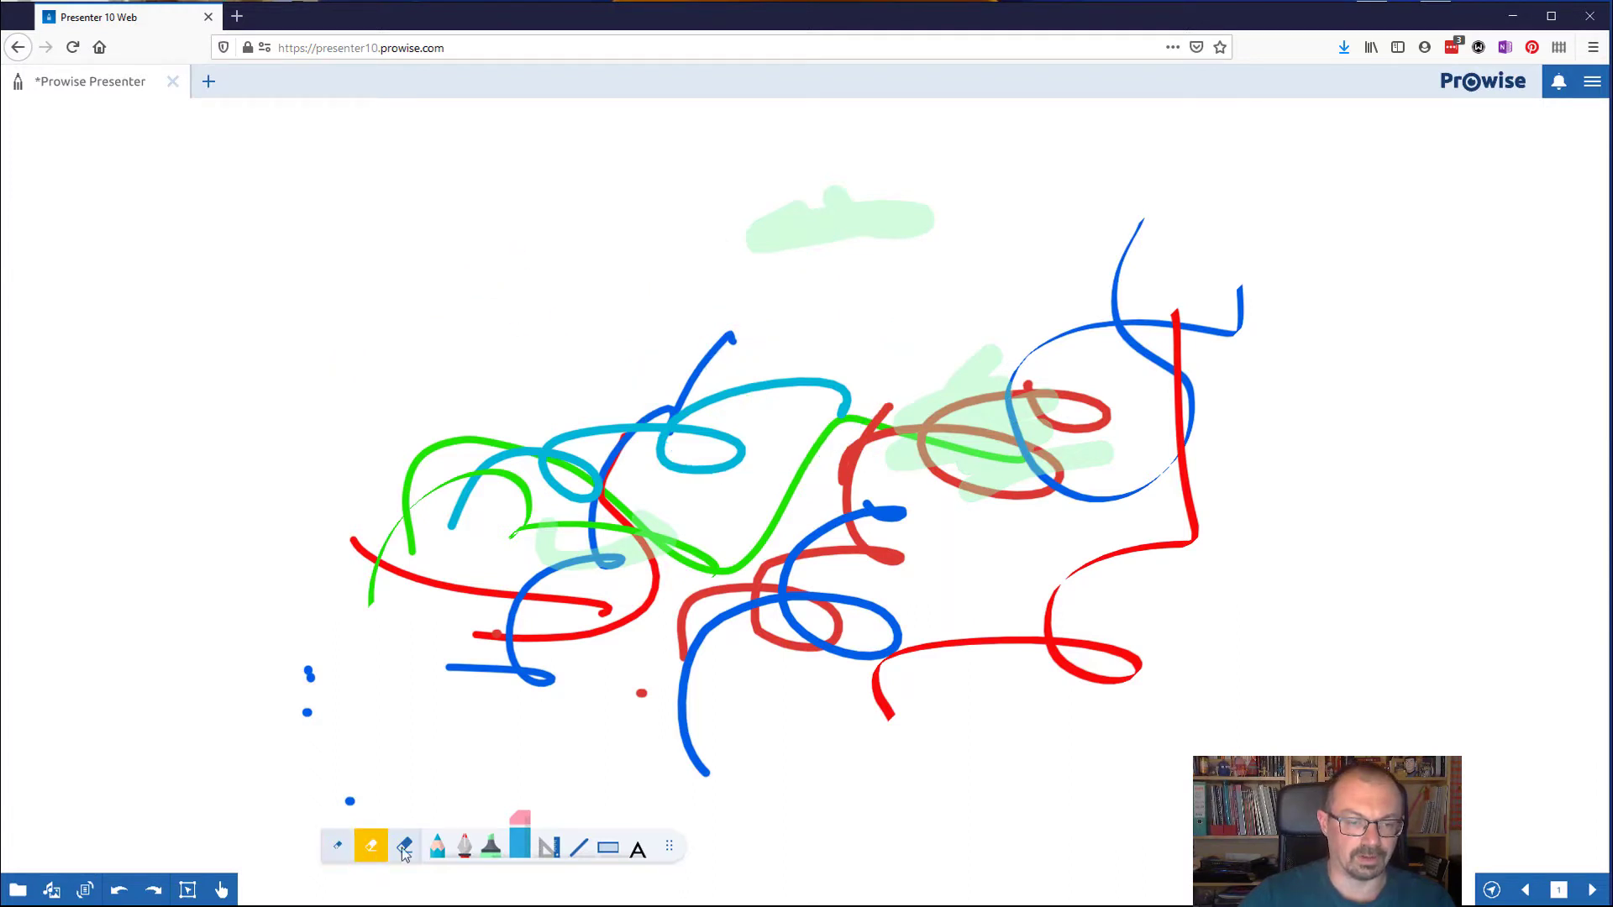
left_click(336, 849)
left_click(1105, 363)
left_click(1179, 461)
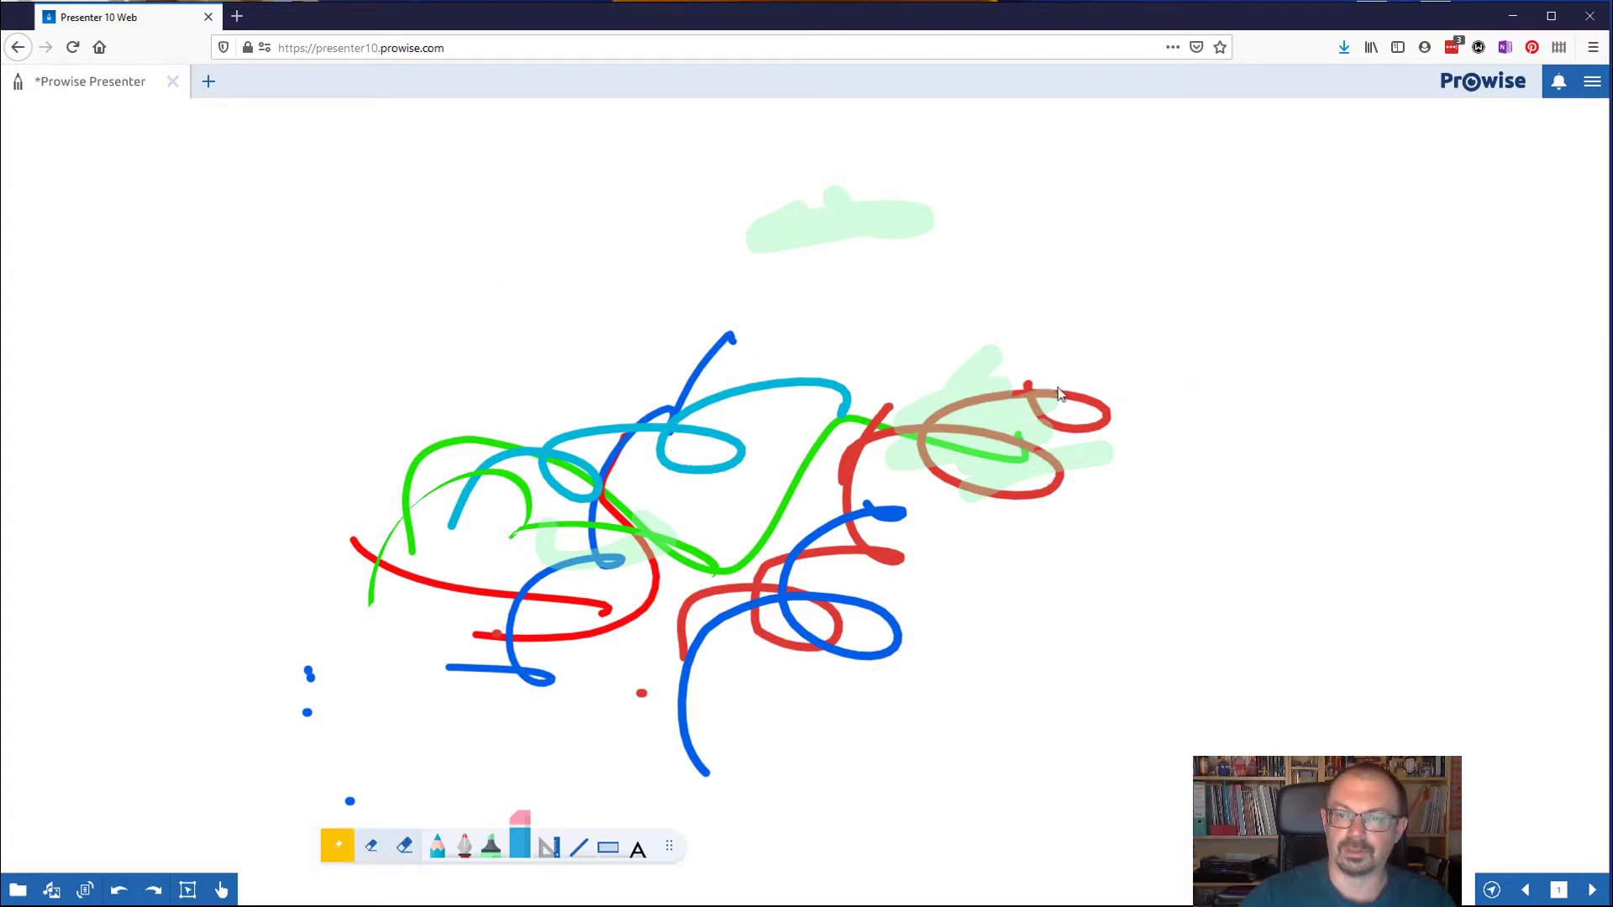
- Erase the remaining strokes, then write a teal 'hello' with a red zigzag below it
mouse_move(1035, 356)
left_mouse_down()
mouse_move(1048, 443)
mouse_move(865, 443)
left_mouse_up()
mouse_move(633, 299)
left_mouse_down()
mouse_move(477, 424)
mouse_move(702, 583)
mouse_move(831, 536)
mouse_move(566, 576)
mouse_move(279, 654)
left_mouse_up()
left_click(437, 840)
mouse_move(550, 350)
left_mouse_down()
mouse_move(673, 501)
mouse_move(785, 464)
mouse_move(854, 494)
mouse_move(846, 420)
left_mouse_up()
left_click(465, 840)
mouse_move(538, 697)
left_mouse_down()
mouse_move(914, 594)
mouse_move(949, 560)
left_mouse_up()
- Move the hello higher and the zigzag up beneath it, then select both
left_click(220, 892)
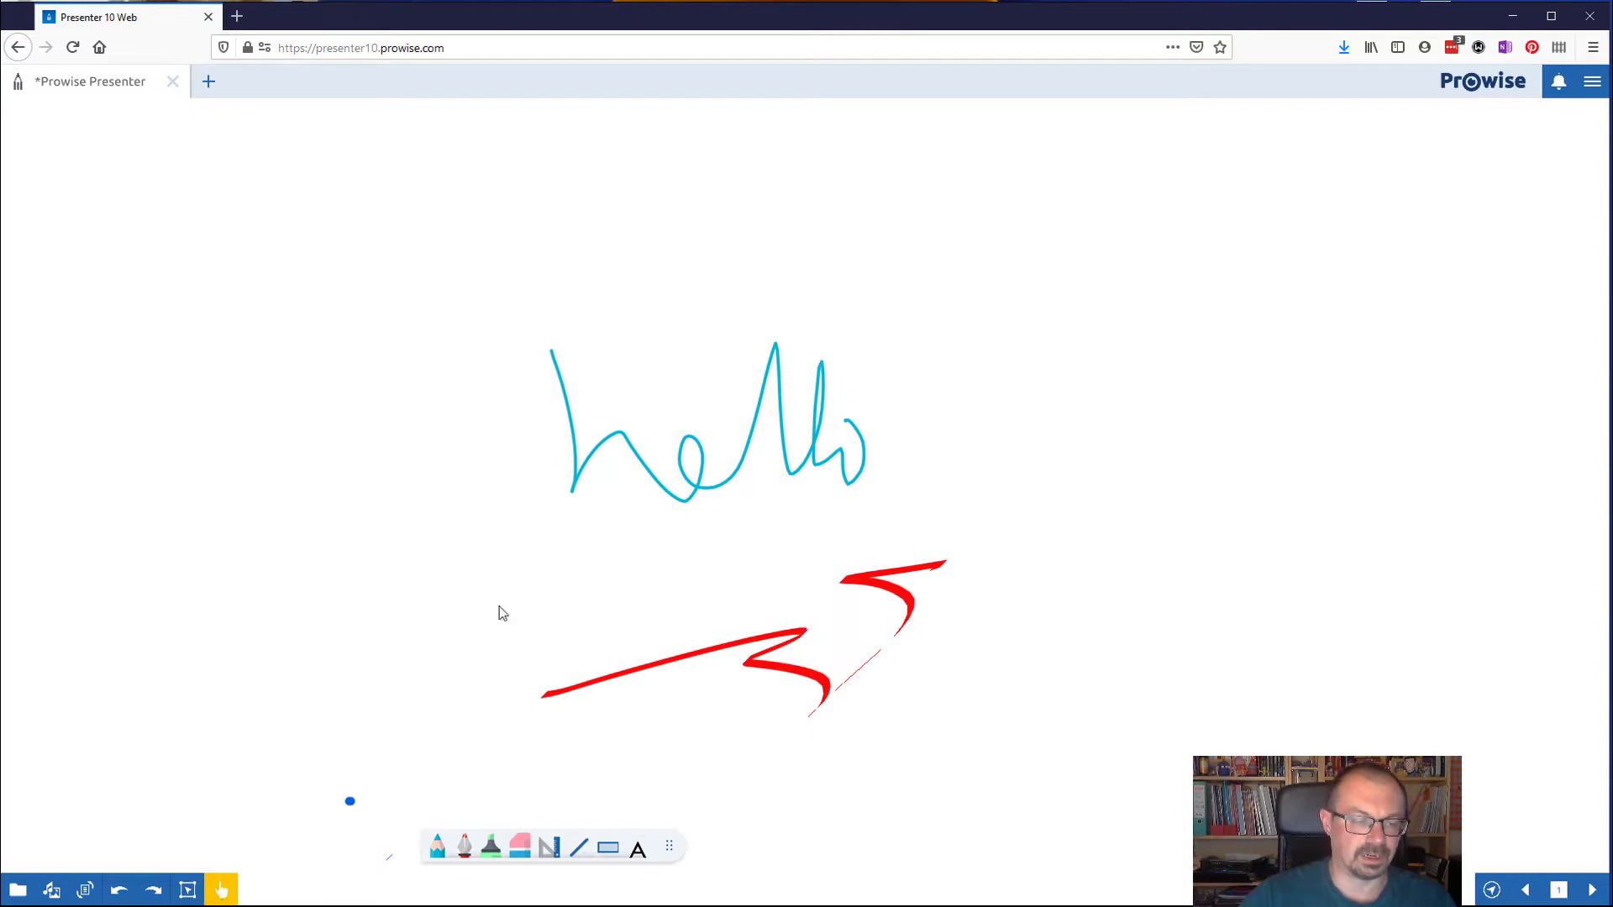
mouse_move(690, 486)
left_mouse_down()
mouse_move(925, 487)
mouse_move(648, 478)
mouse_move(737, 399)
left_mouse_up()
mouse_move(955, 602)
left_mouse_down()
mouse_move(1088, 247)
mouse_move(684, 371)
left_mouse_up()
left_click(192, 893)
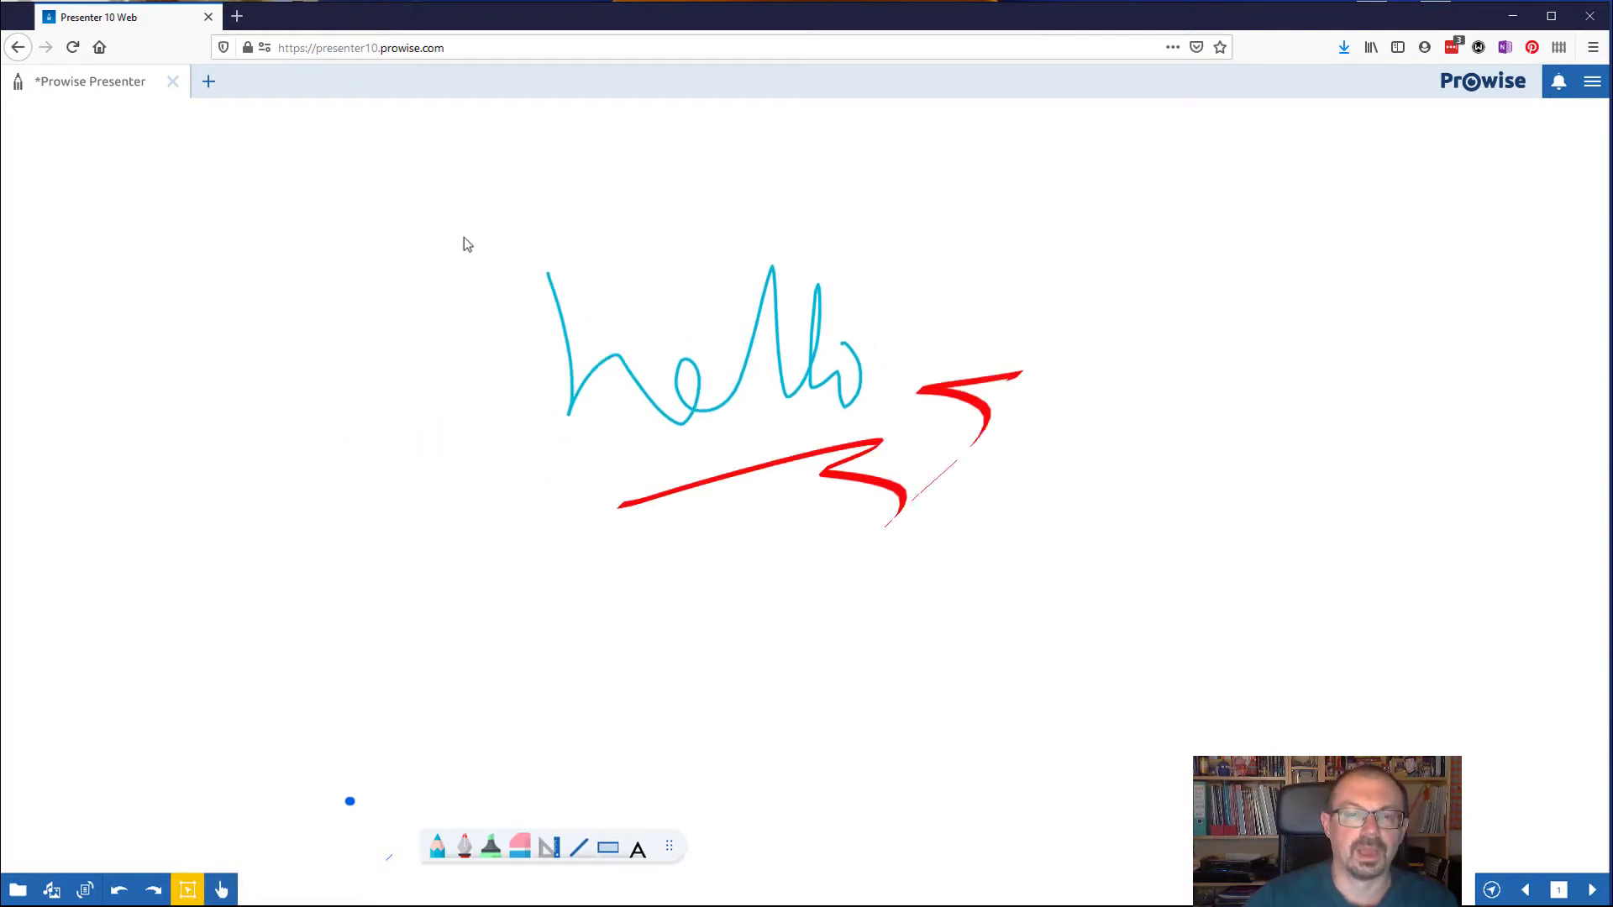
left_click_drag(468, 228, 1092, 596)
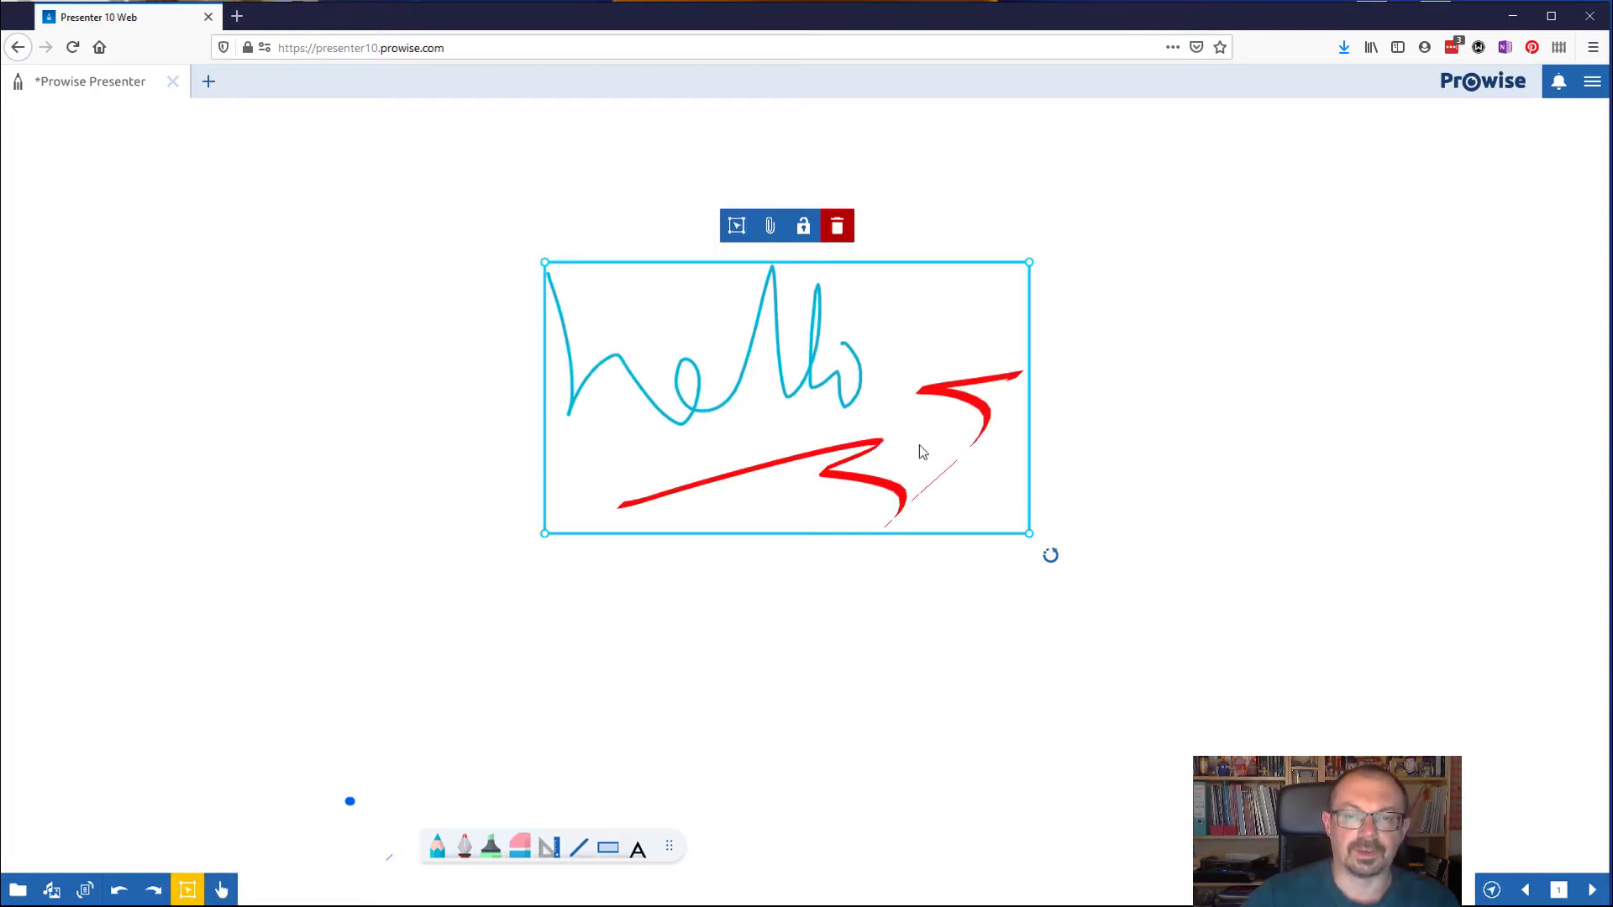
- Group the hello and red zigzag into a single object and drag it to a new position
left_click(737, 227)
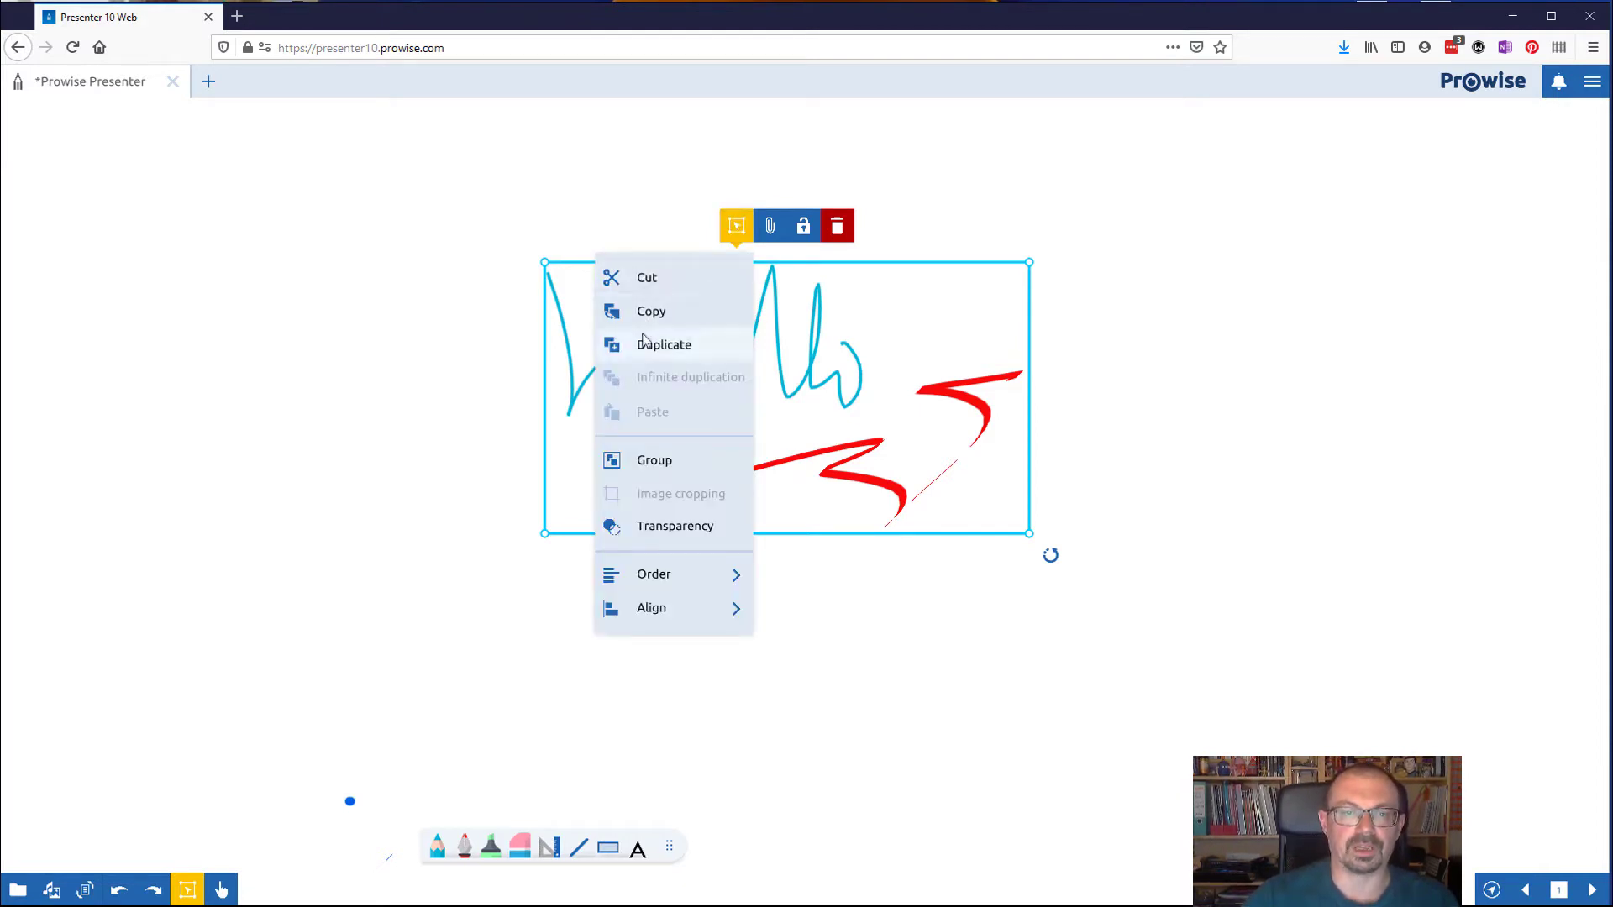
left_click(435, 378)
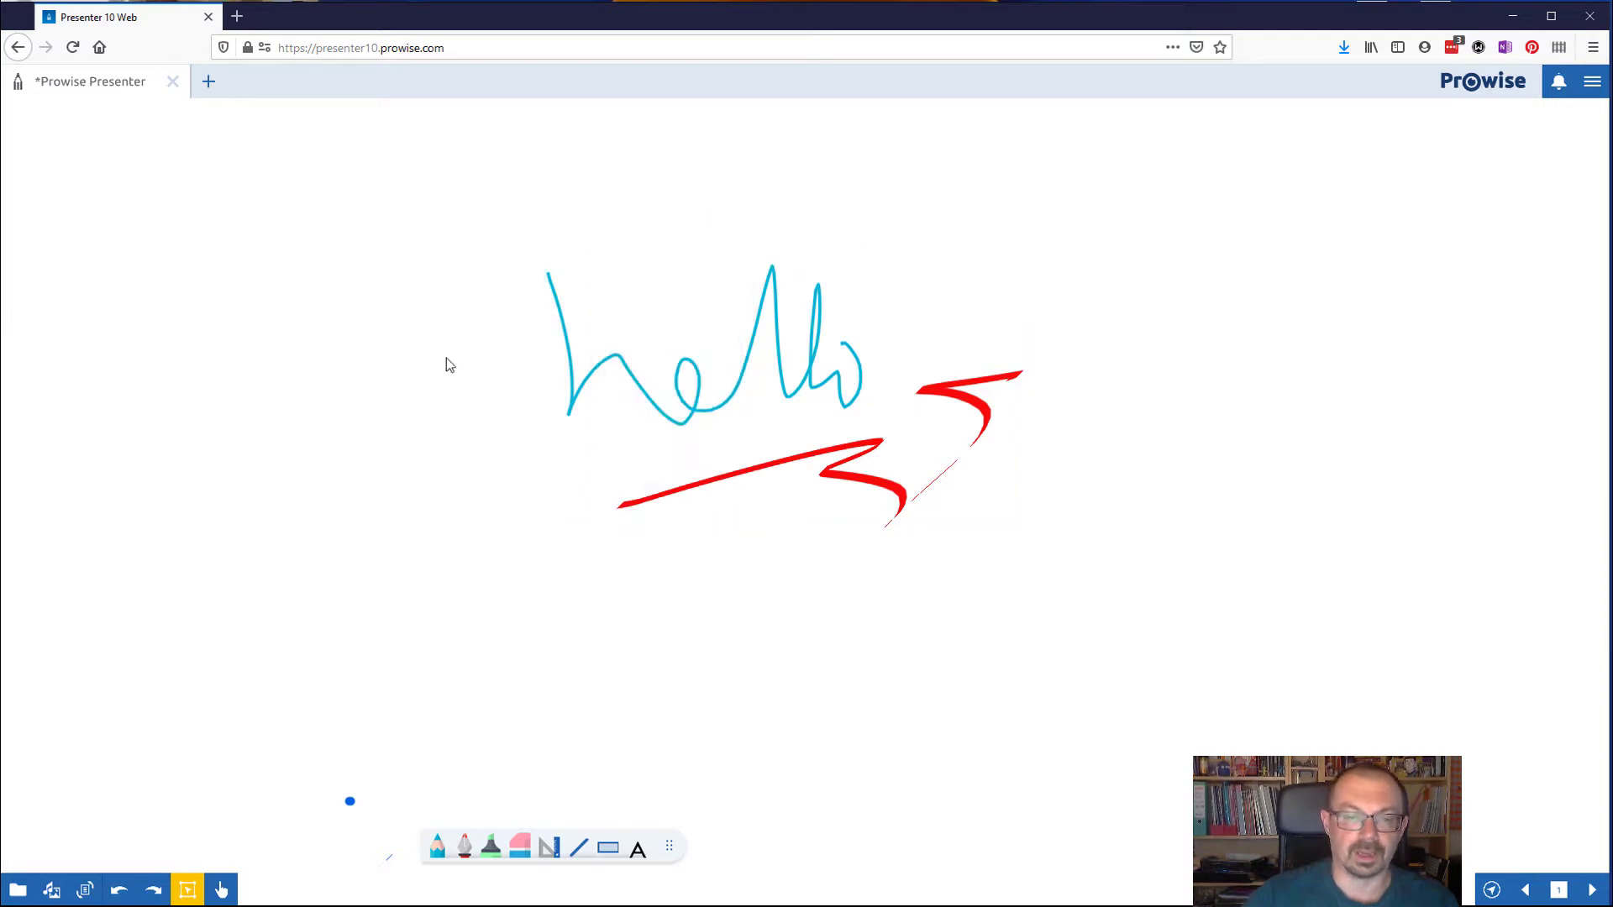
mouse_move(432, 195)
left_mouse_down()
mouse_move(1164, 598)
mouse_move(1151, 604)
left_mouse_up()
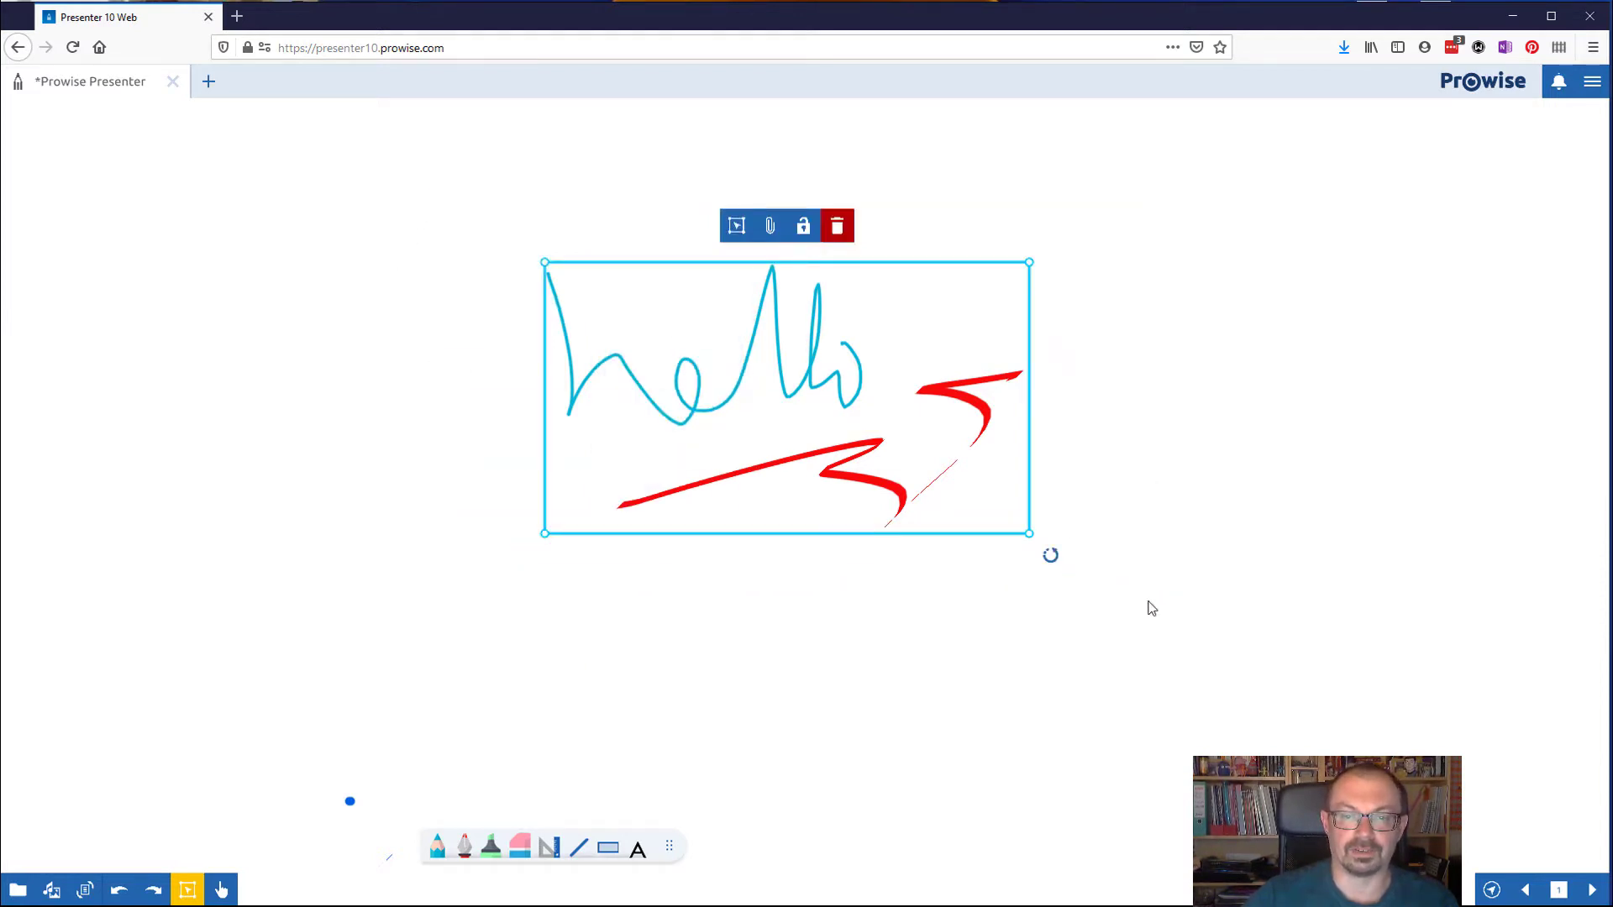
left_click(737, 227)
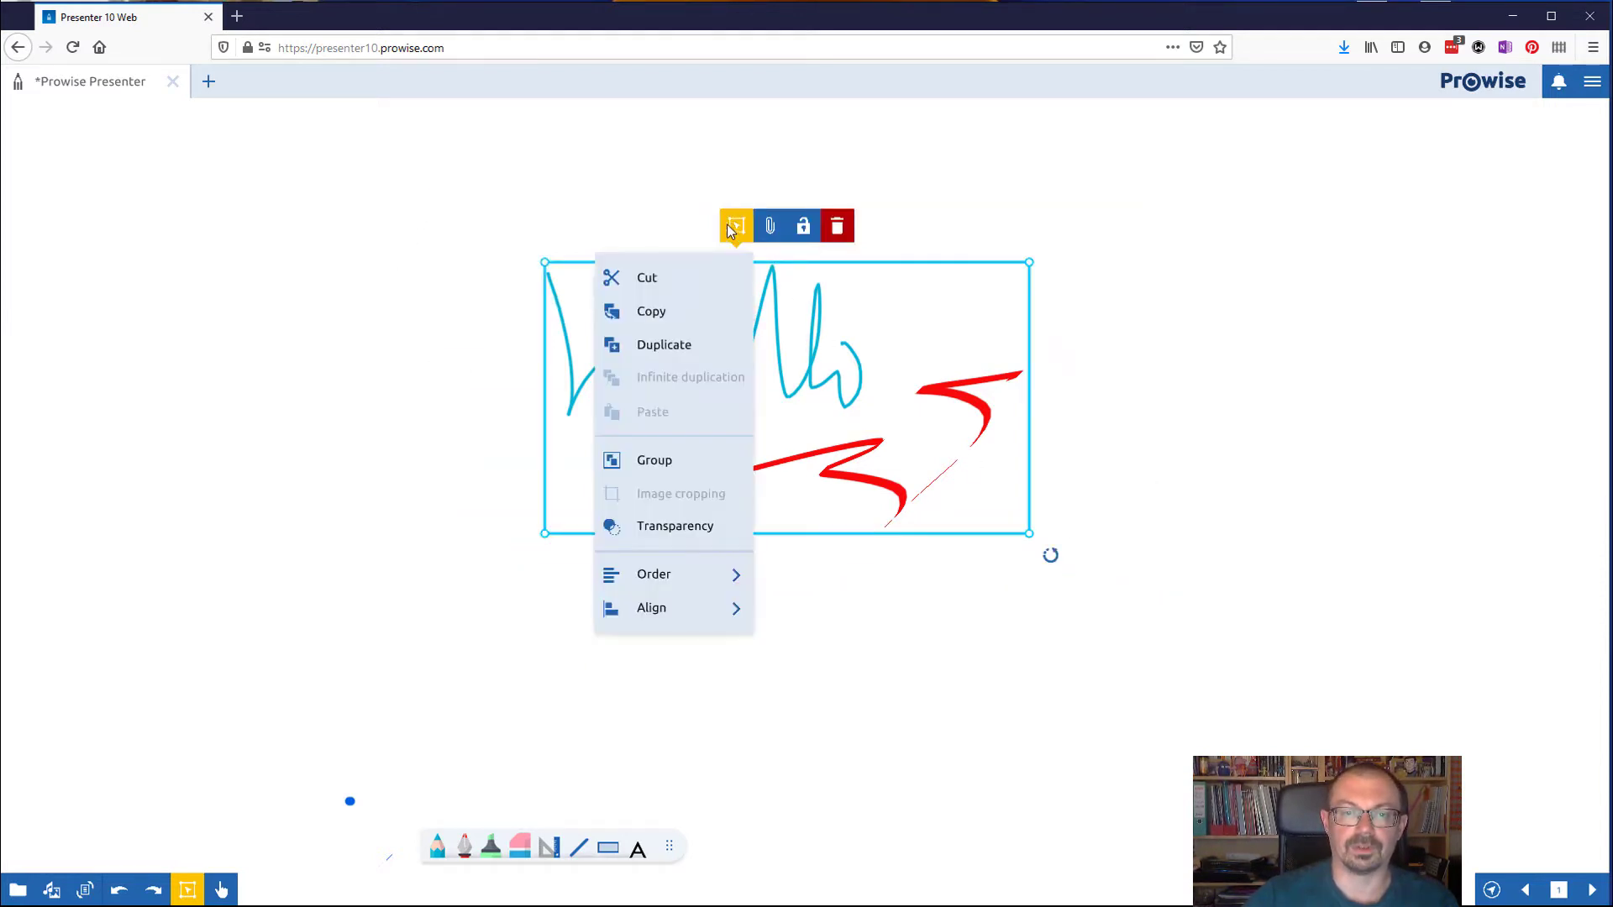
left_click(656, 462)
mouse_move(651, 465)
left_mouse_down()
mouse_move(1021, 431)
mouse_move(574, 322)
left_mouse_up()
- Deselect the group and pan the page so the drawing sits higher
left_click(1087, 274)
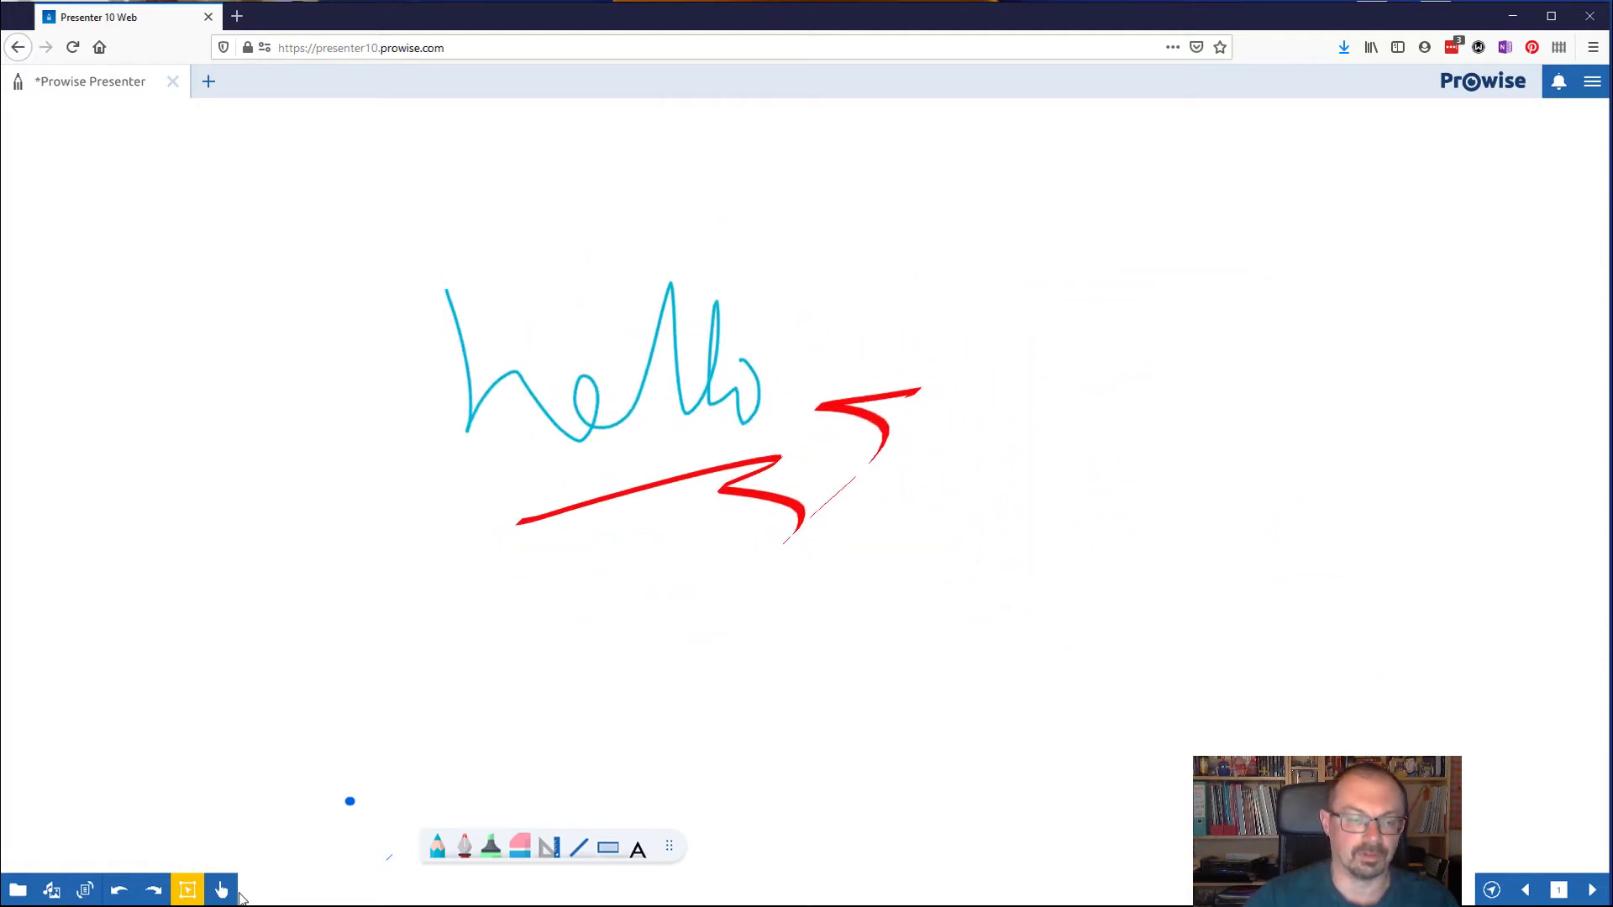
left_click(234, 894)
mouse_move(836, 406)
left_mouse_down()
mouse_move(1005, 446)
mouse_move(821, 356)
left_mouse_up()
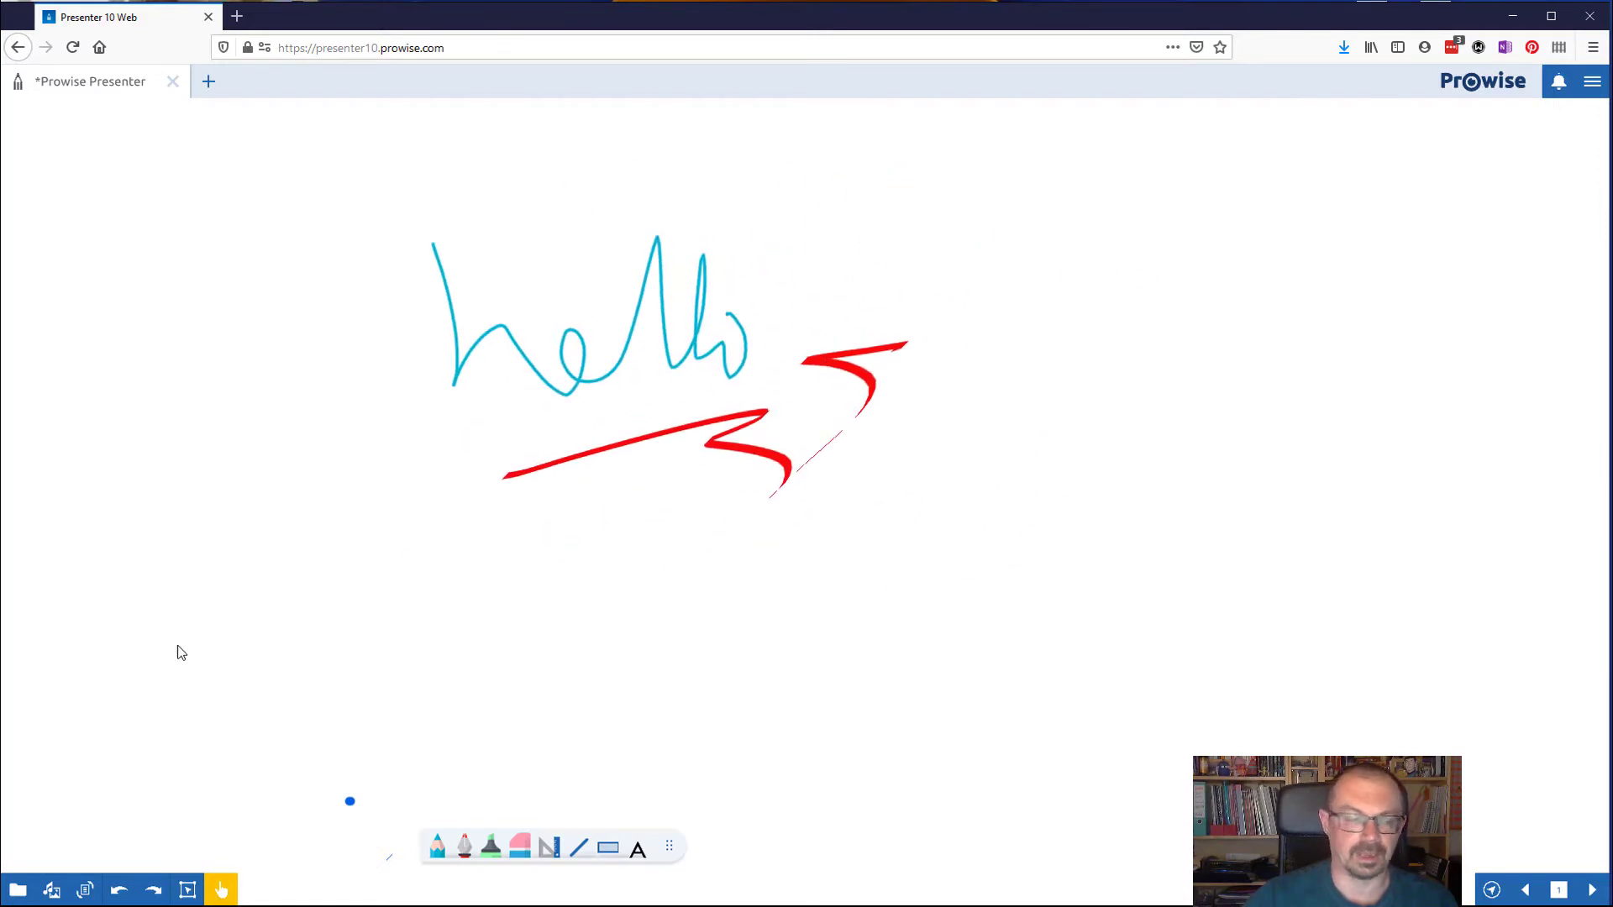
left_click(518, 851)
- Add a stopwatch from the geometry tools, shrink it and move it to the left
left_click(555, 847)
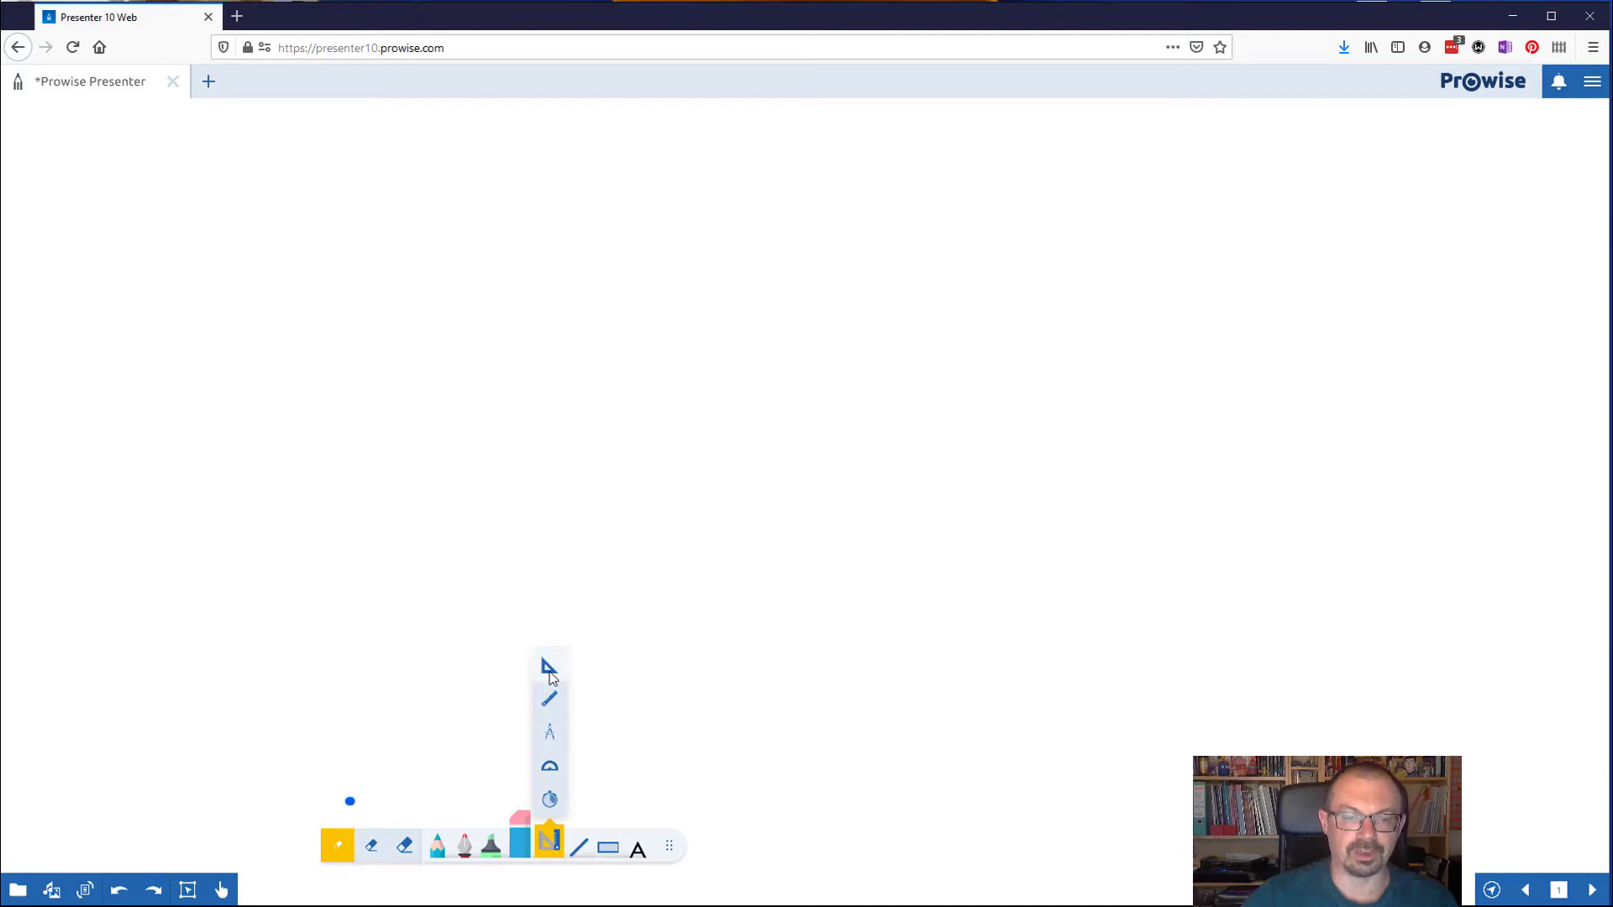
left_click(550, 801)
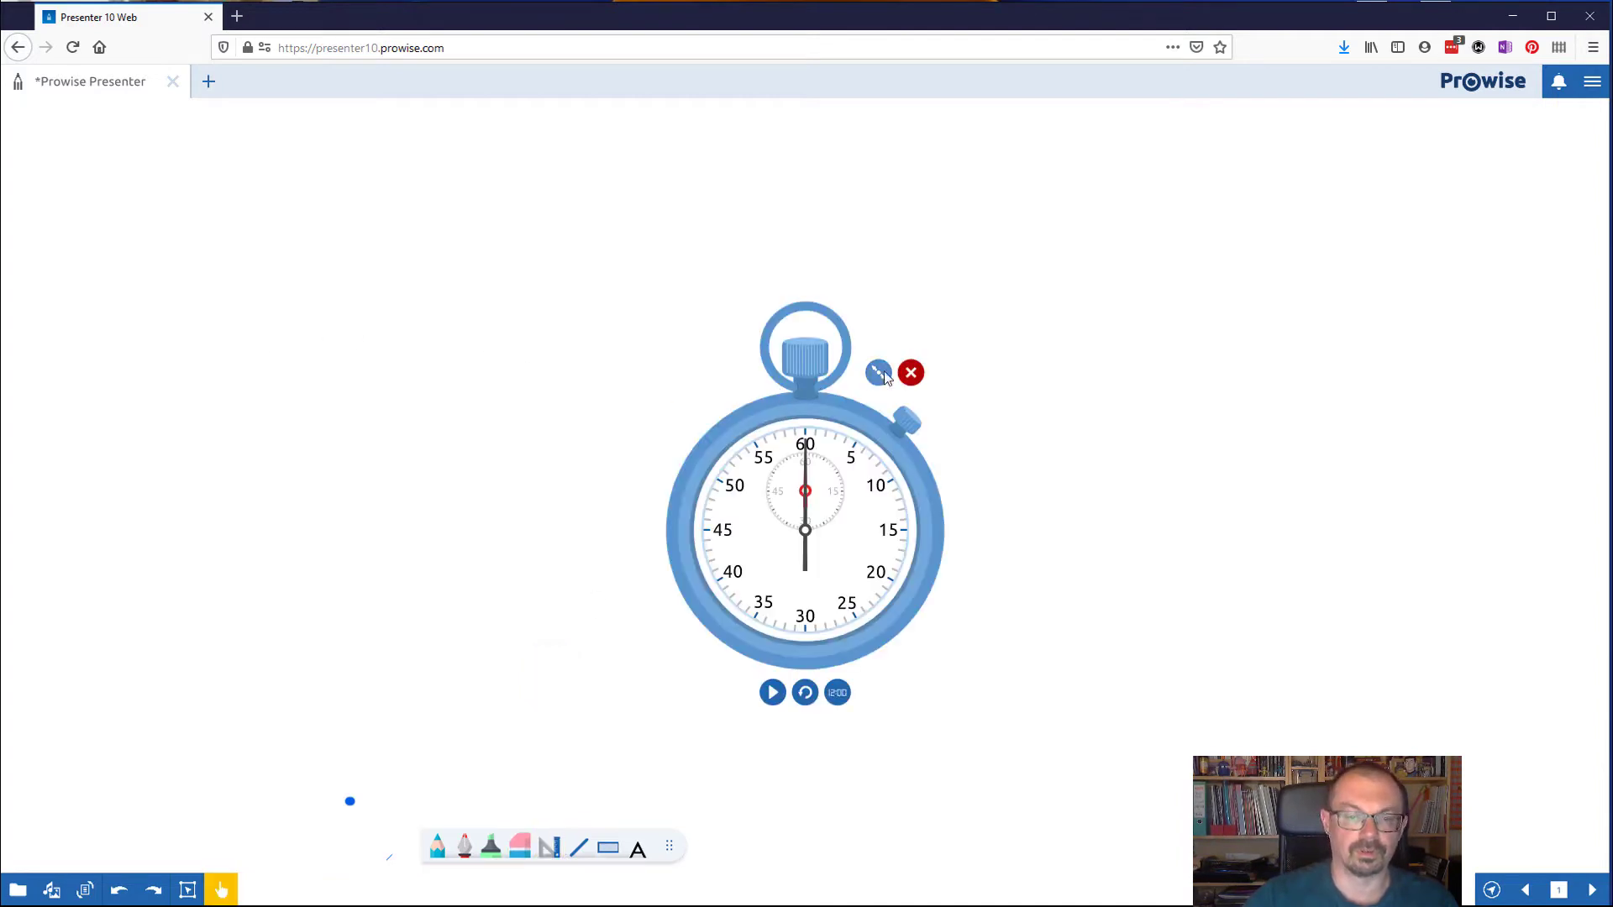
mouse_move(878, 372)
left_mouse_down()
mouse_move(893, 350)
mouse_move(860, 399)
left_mouse_up()
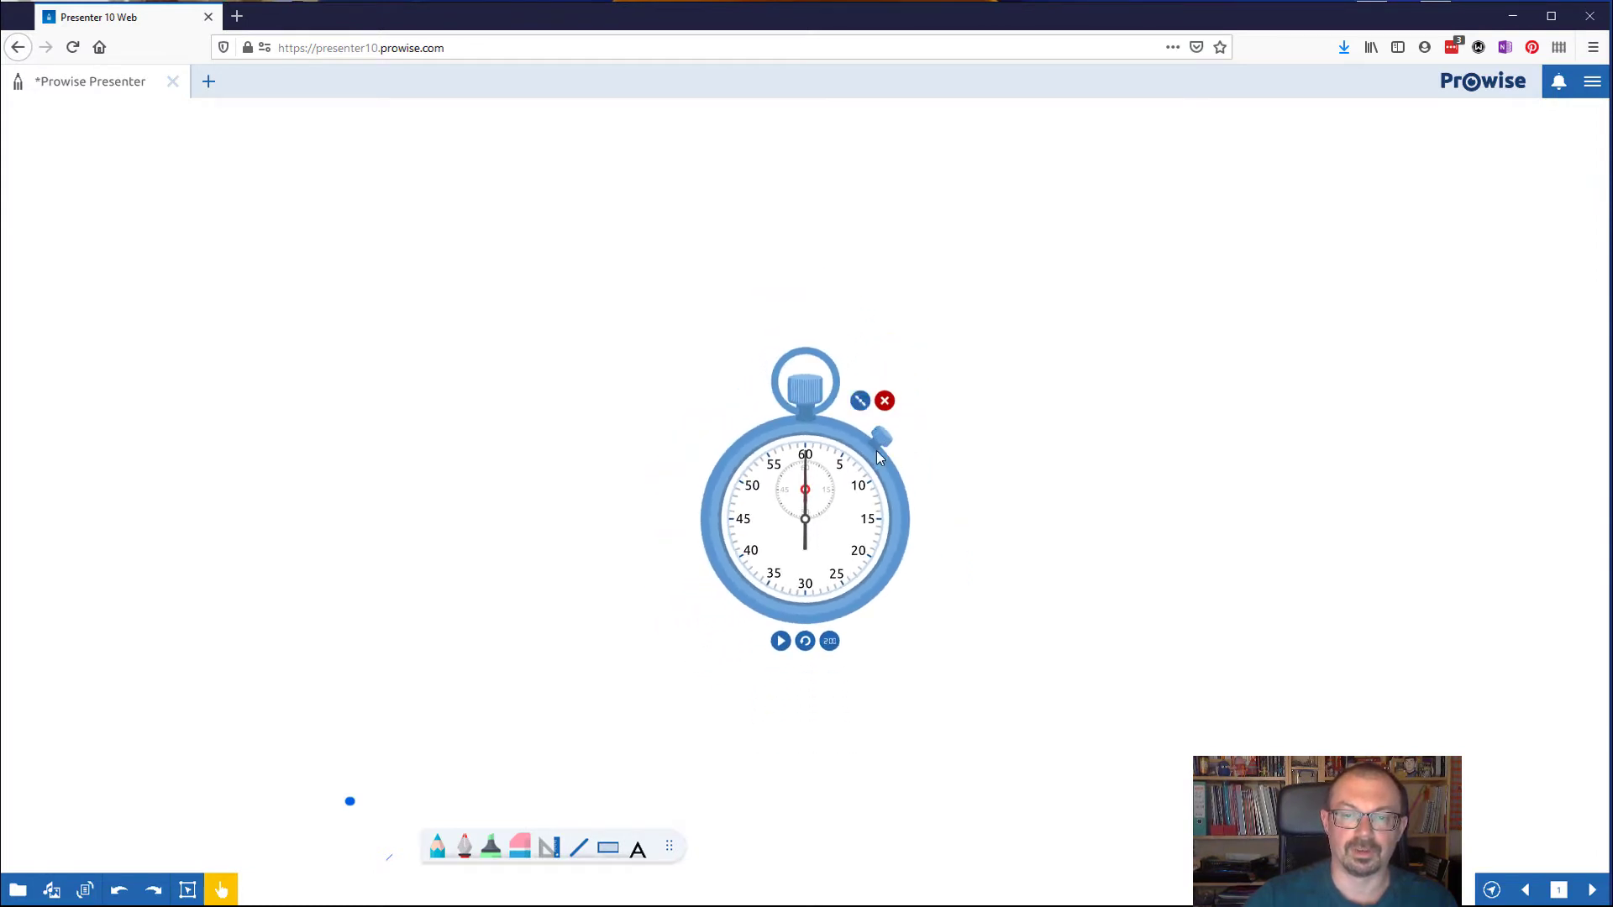
left_click_drag(800, 642, 294, 521)
- Add a set square and a protractor, then resize the set square and move it up-right
left_click(549, 855)
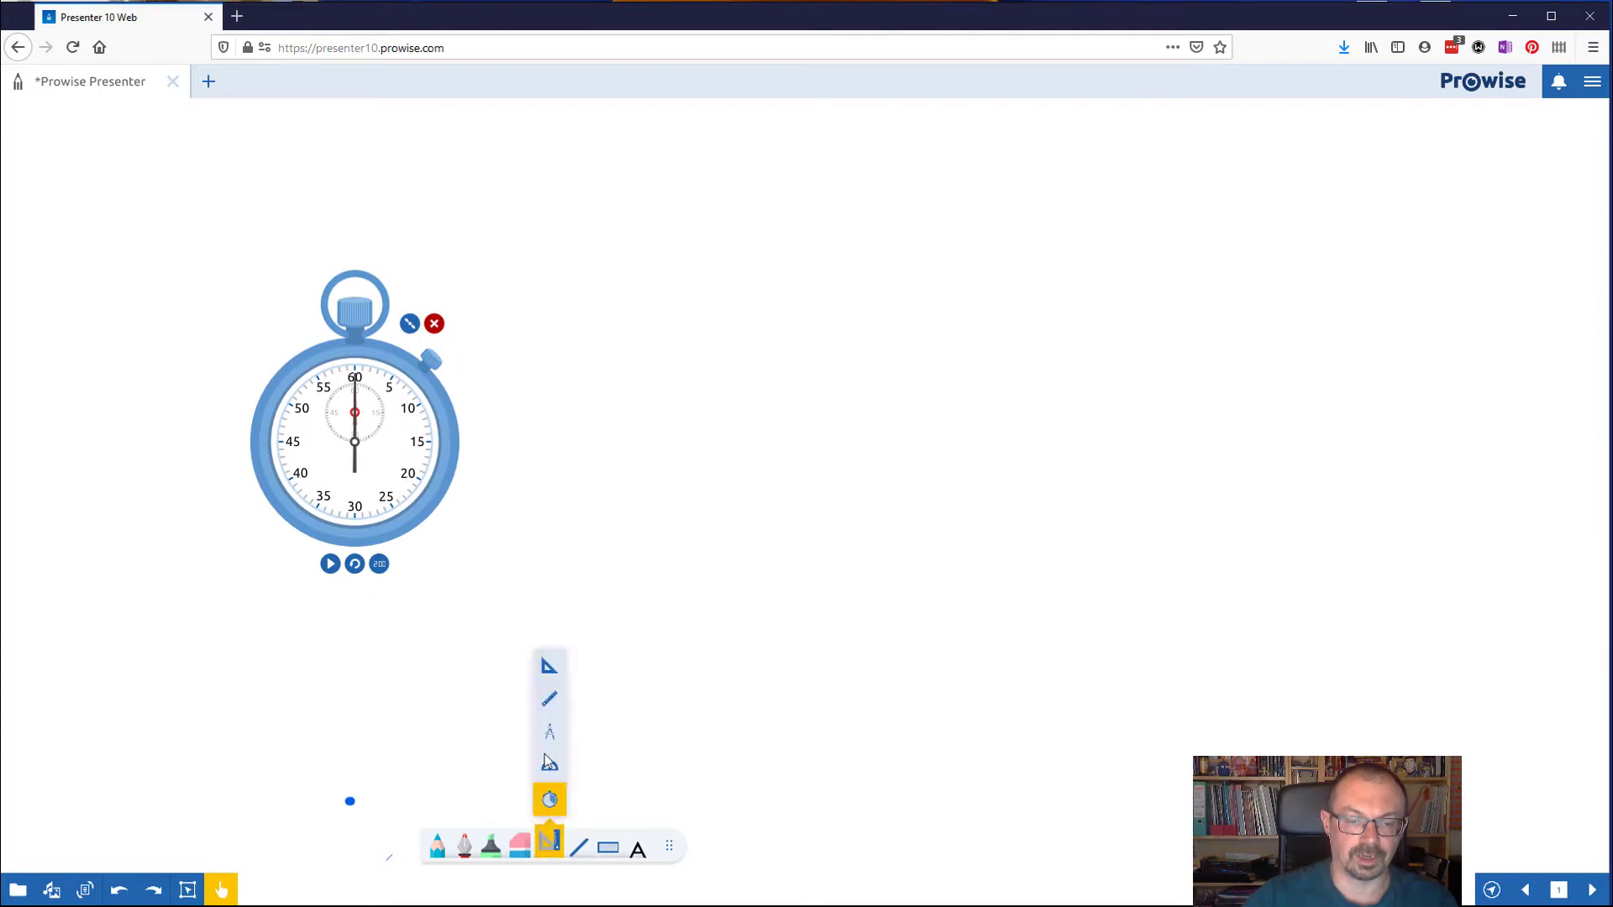
left_click(549, 669)
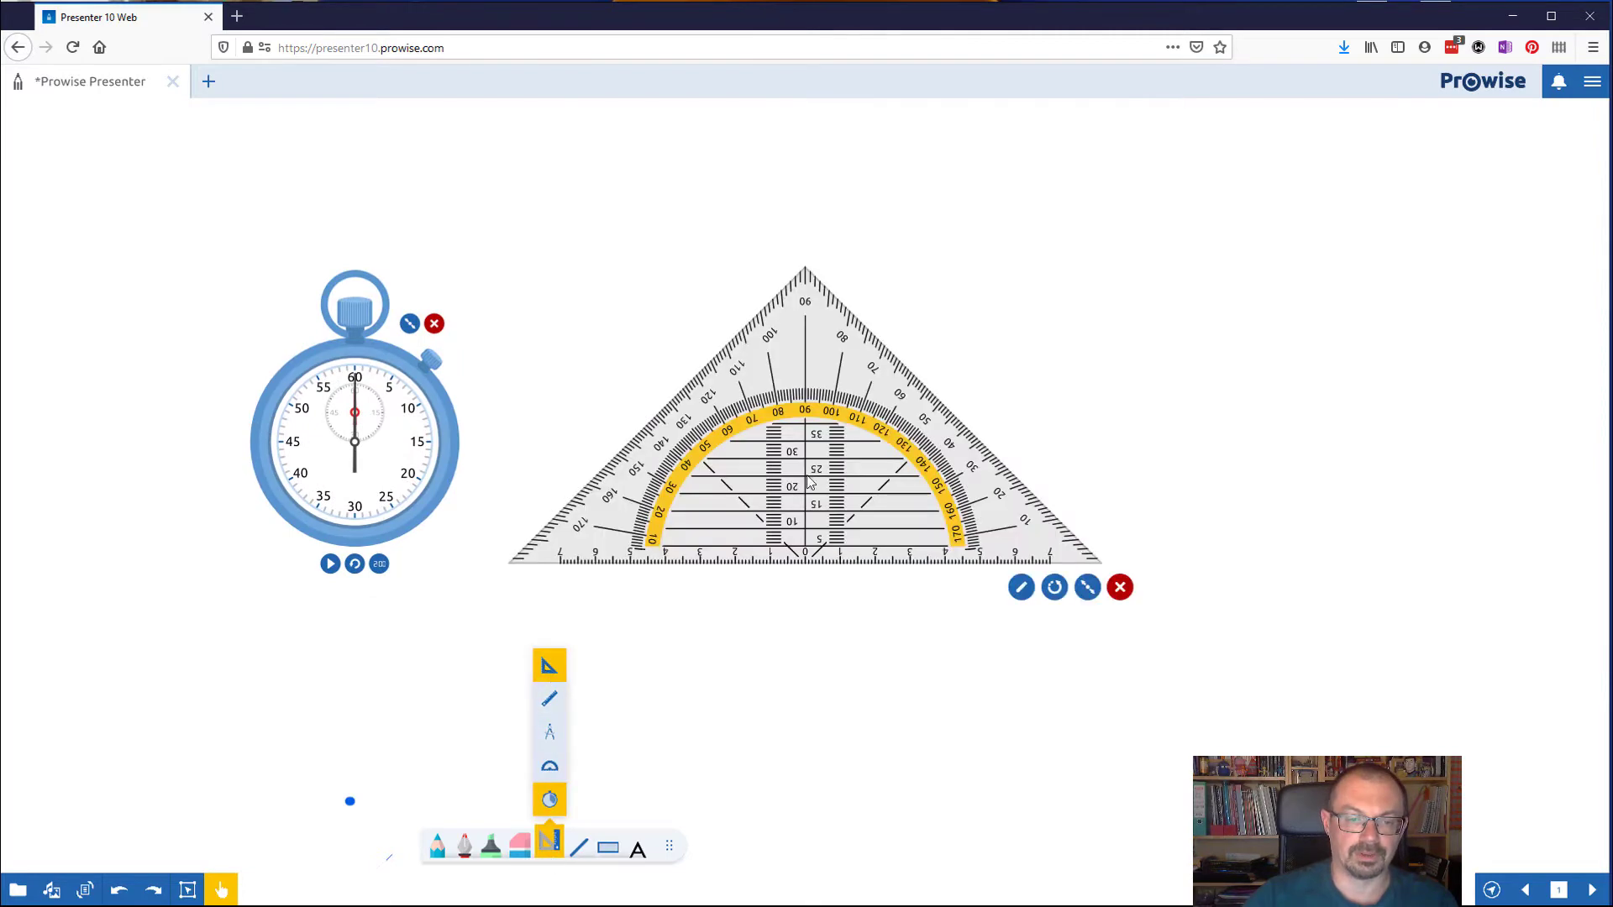
left_click(547, 851)
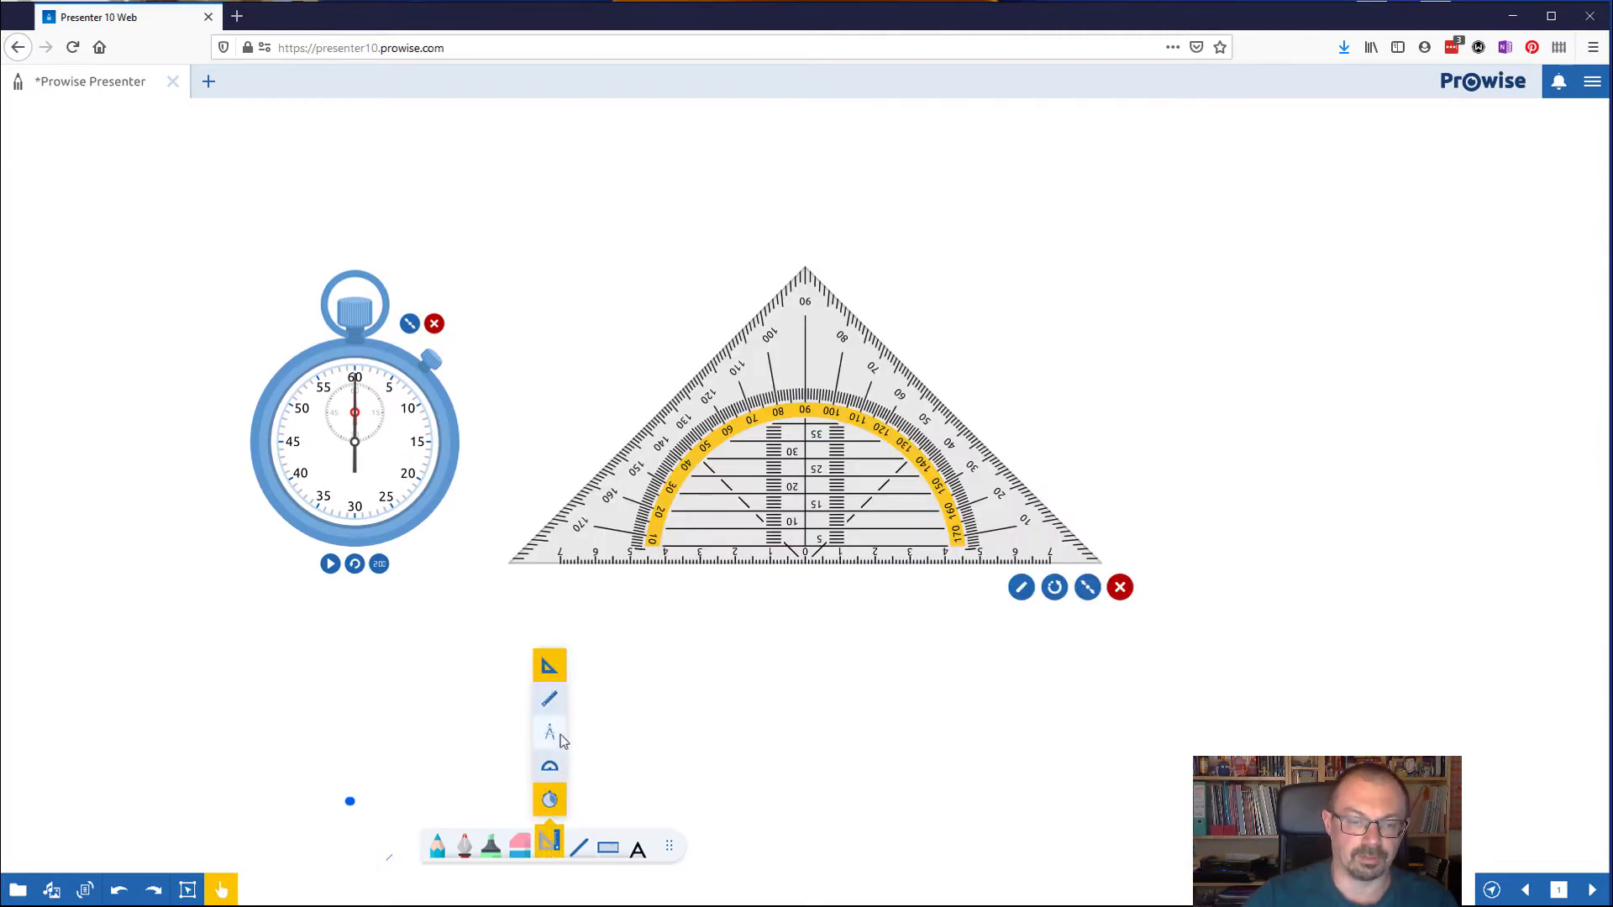
left_click(549, 766)
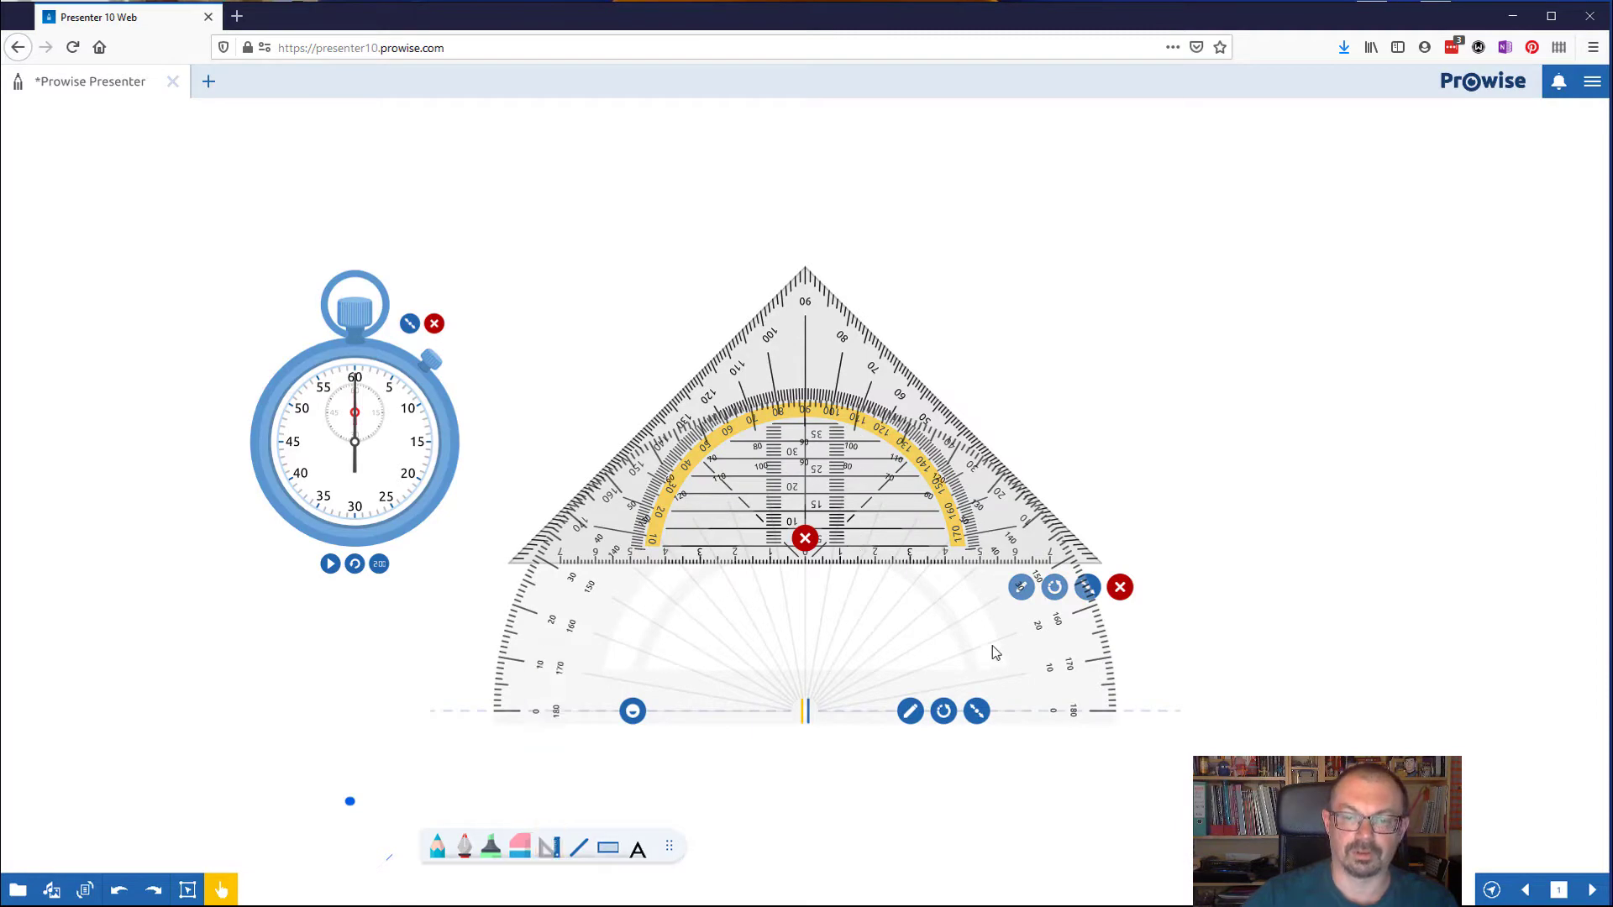
mouse_move(1087, 587)
left_mouse_down()
mouse_move(1150, 587)
mouse_move(1029, 480)
mouse_move(1102, 588)
left_mouse_up()
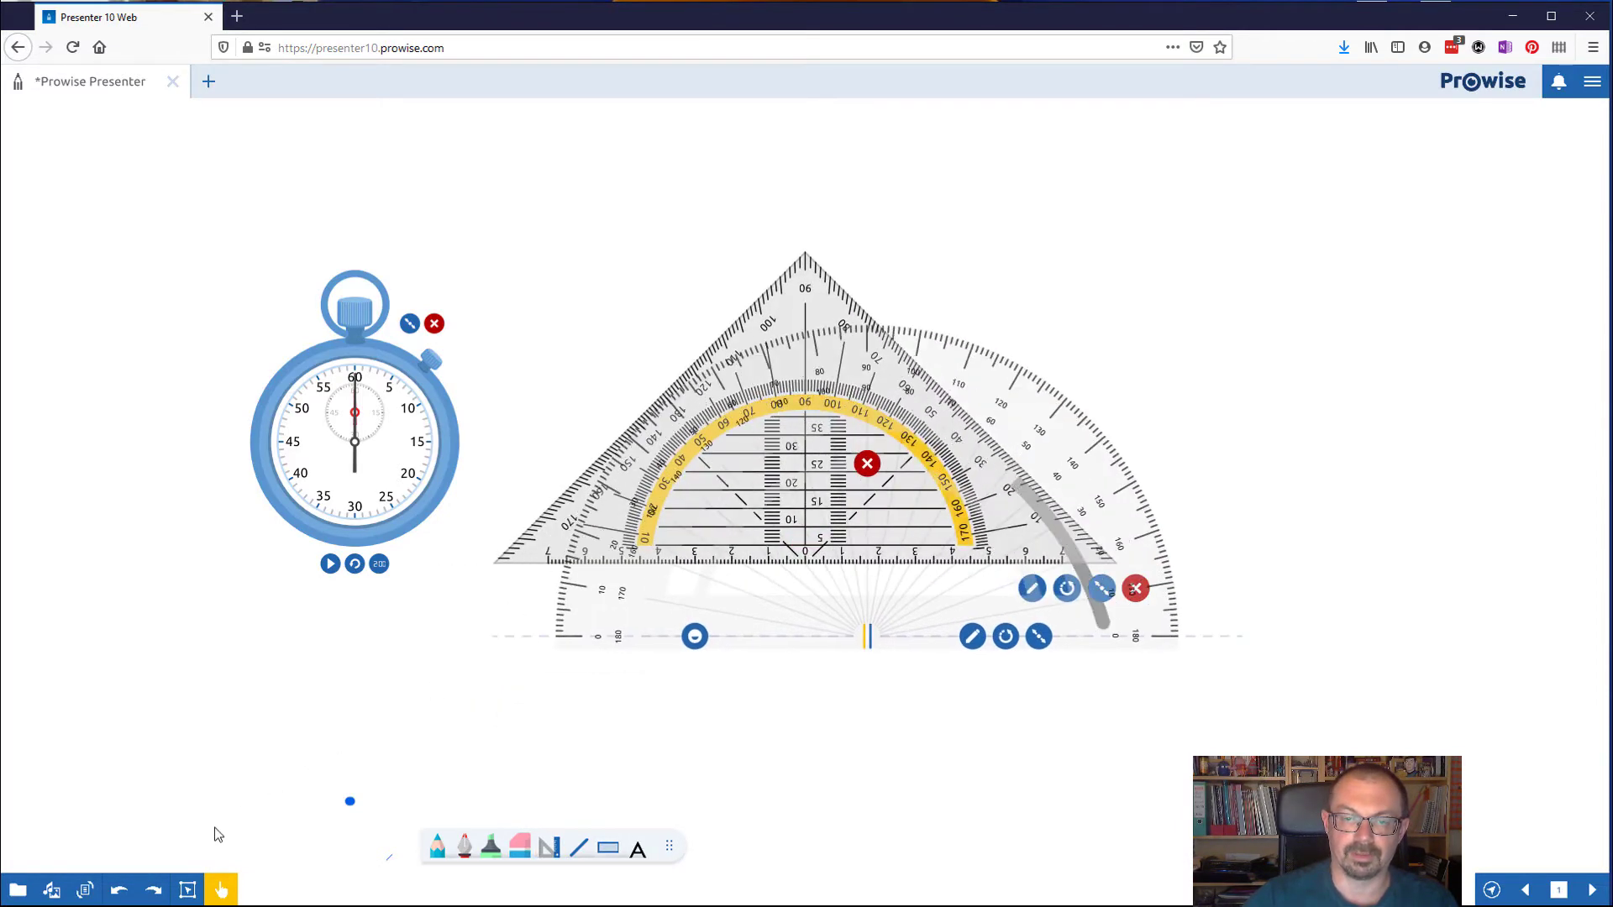
left_click(202, 885)
left_click_drag(786, 328, 1249, 265)
- Position the protractor, trace a grey arc along its edge, then move it down
left_click_drag(876, 443, 798, 250)
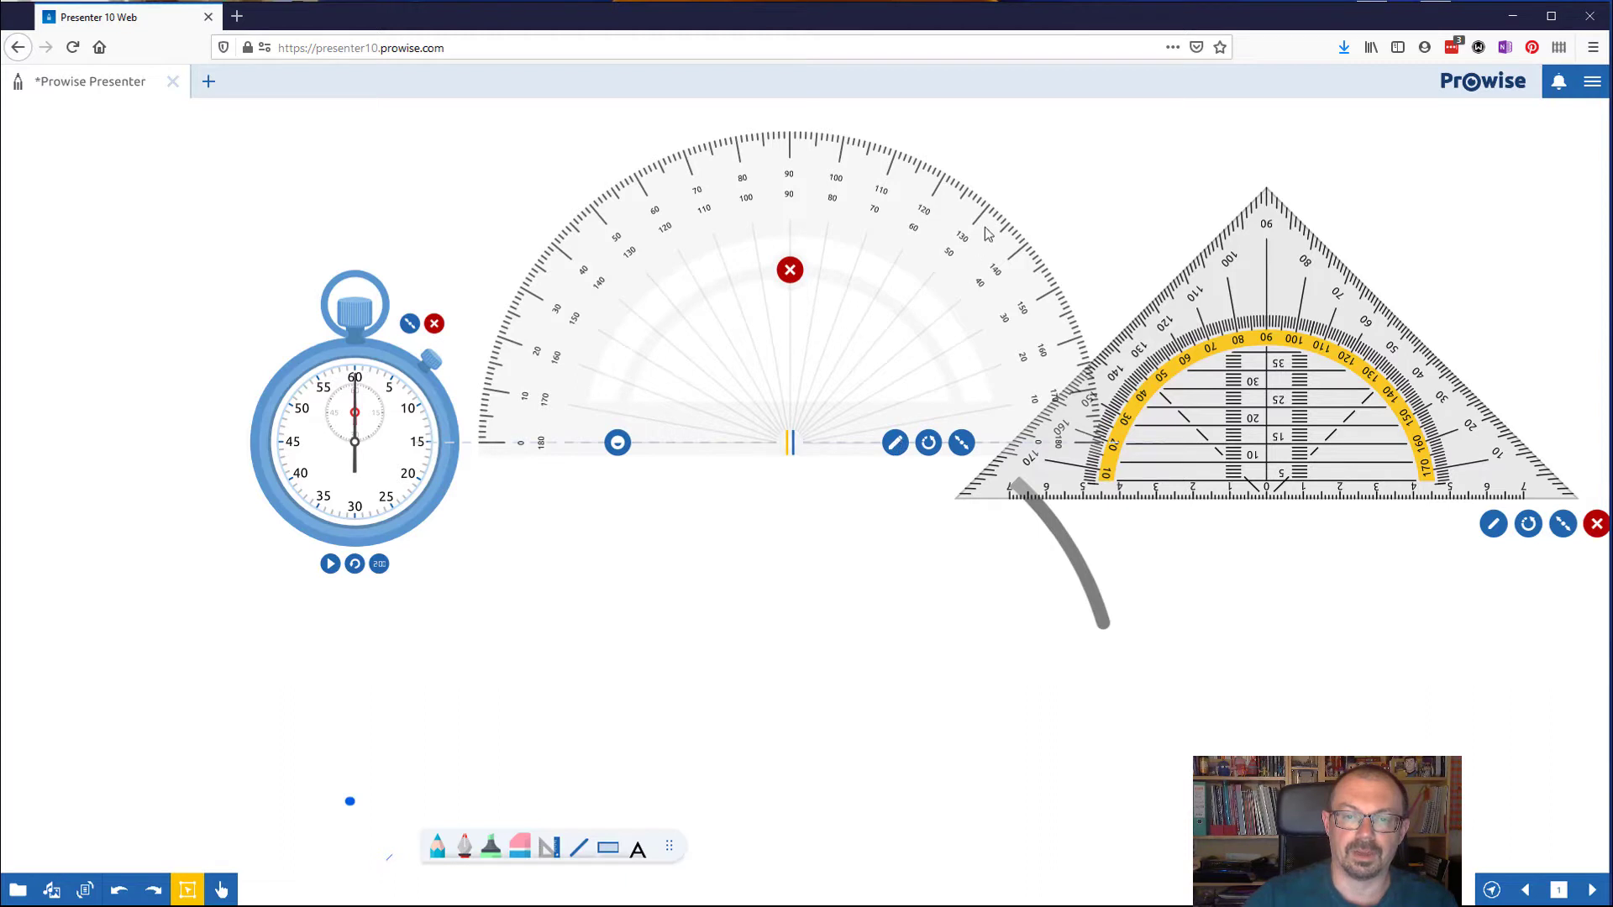
mouse_move(963, 192)
left_mouse_down()
mouse_move(825, 141)
mouse_move(626, 185)
mouse_move(543, 274)
left_mouse_up()
left_click_drag(936, 313, 898, 465)
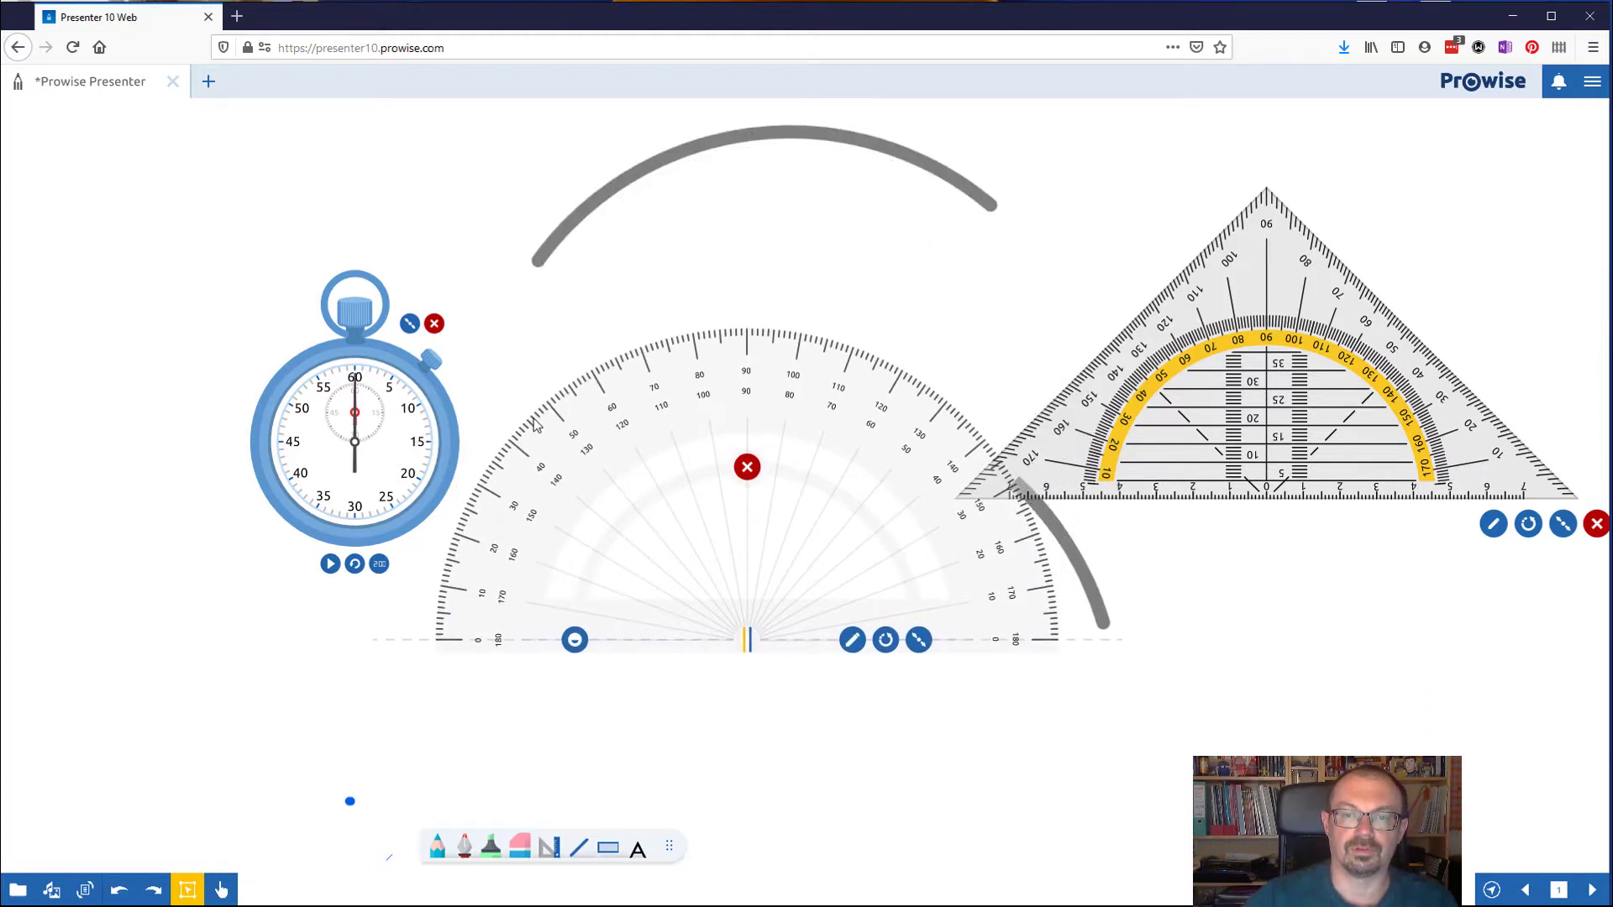
- Trace a second grey arc along the protractor, then draw two thick blue straight lines
mouse_move(532, 422)
left_mouse_down()
mouse_move(847, 374)
mouse_move(945, 403)
mouse_move(868, 569)
left_mouse_up()
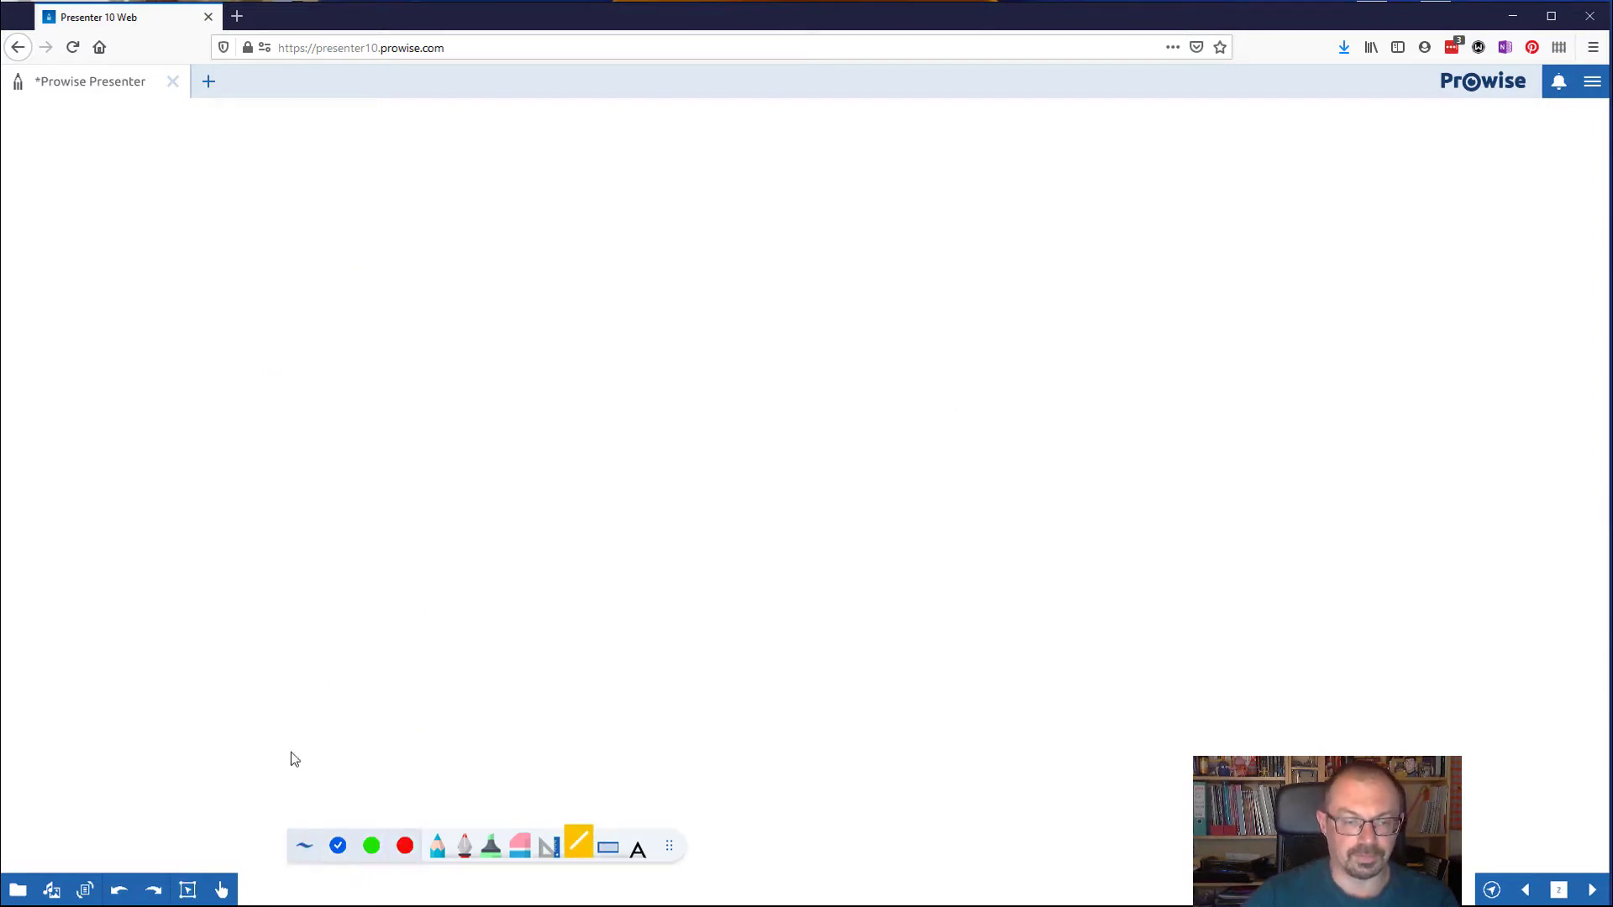
left_click(304, 845)
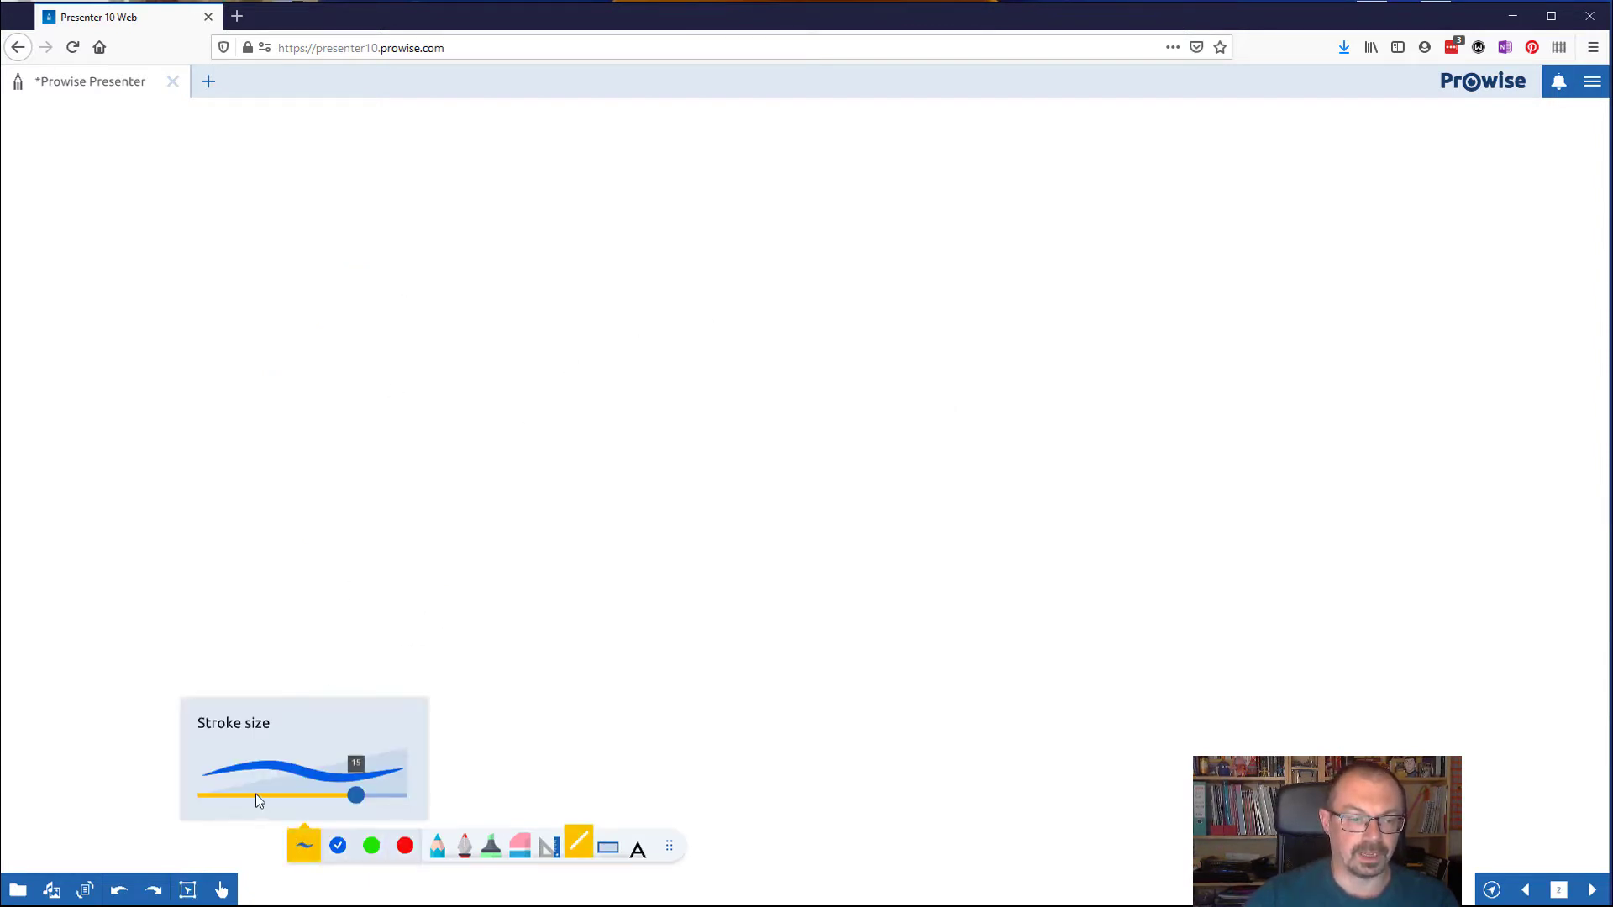
left_click(339, 855)
left_click_drag(484, 250, 730, 420)
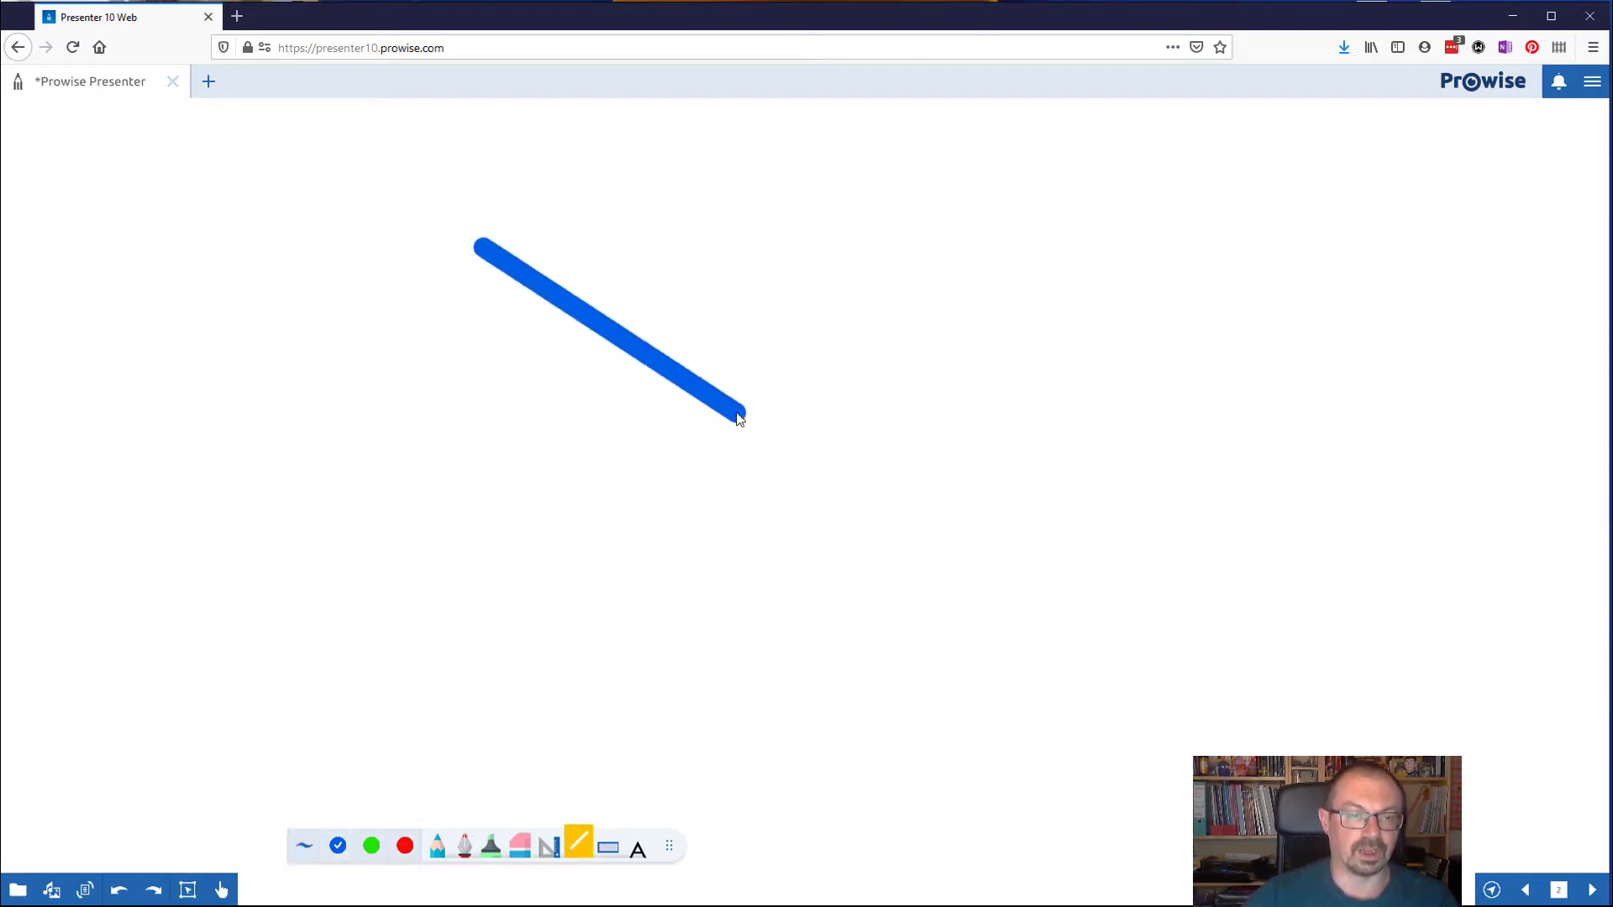
left_click_drag(530, 603, 639, 615)
- Draw three green arrows pointing inward with the arrow line style, then choose the dot-ended style
left_click(580, 857)
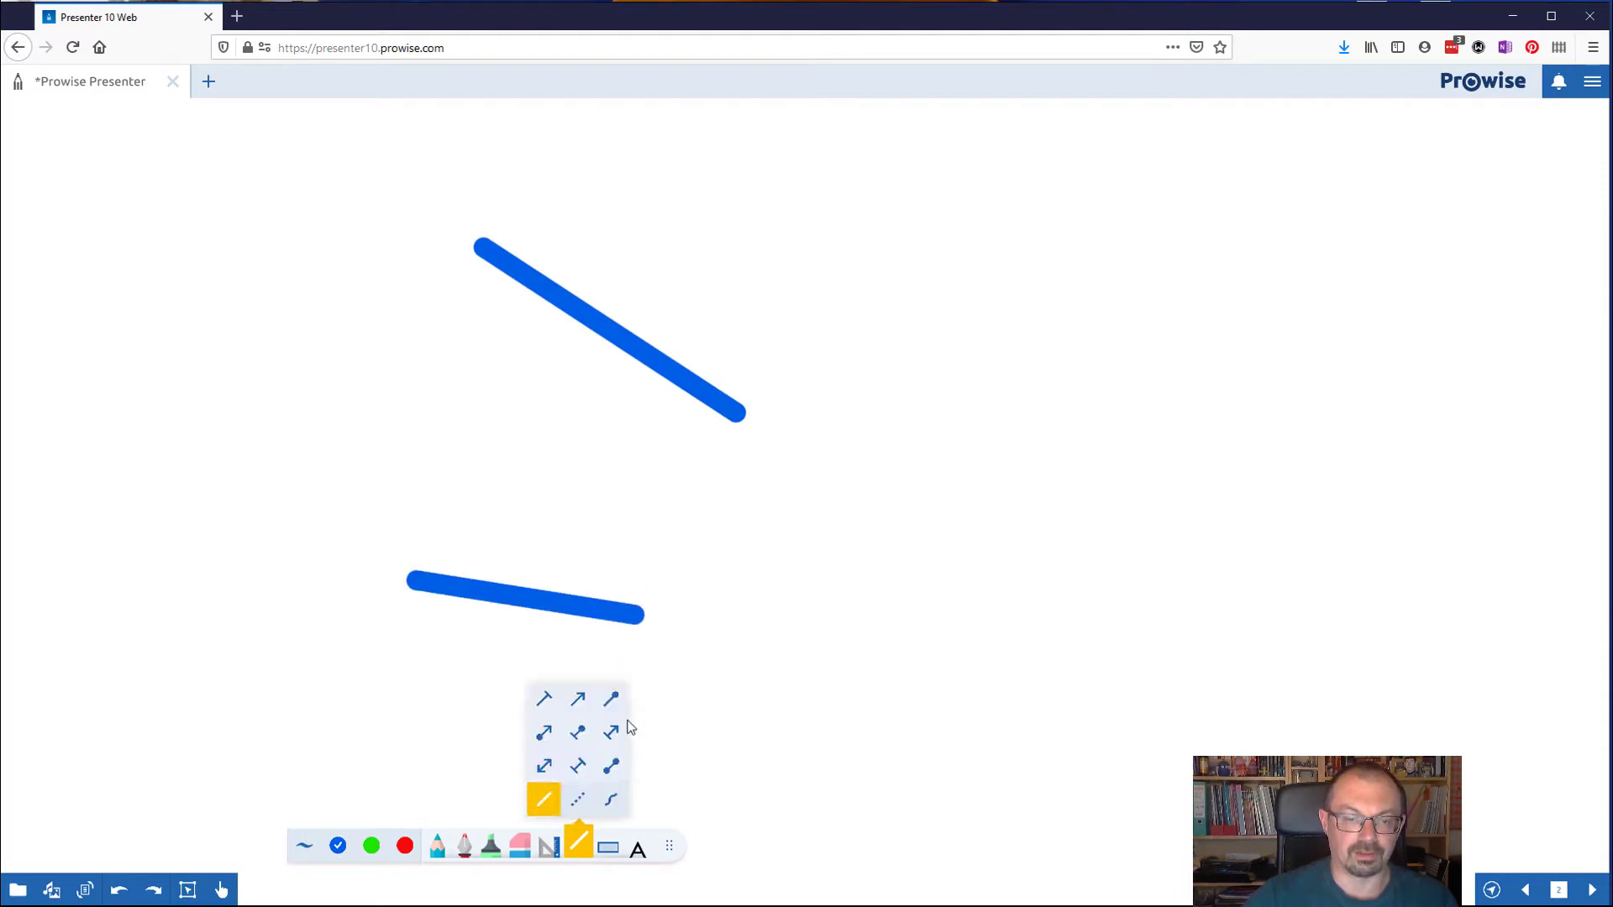
left_click(577, 698)
left_click(372, 846)
left_click_drag(400, 385, 790, 485)
left_click_drag(845, 183, 991, 382)
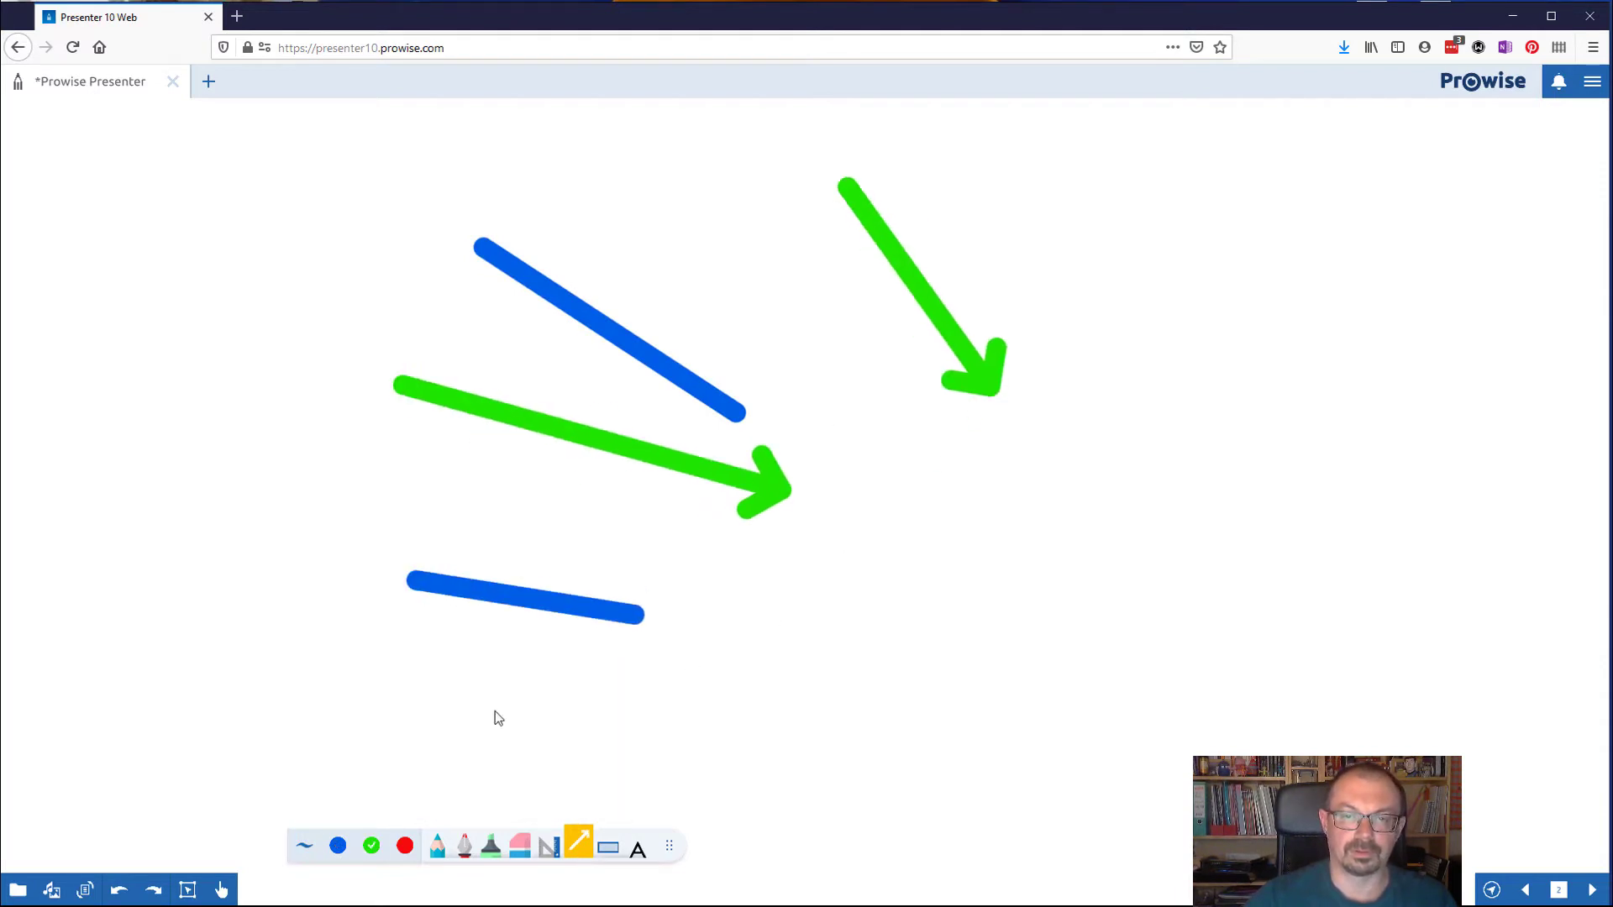
left_click_drag(494, 712, 822, 662)
left_click(573, 848)
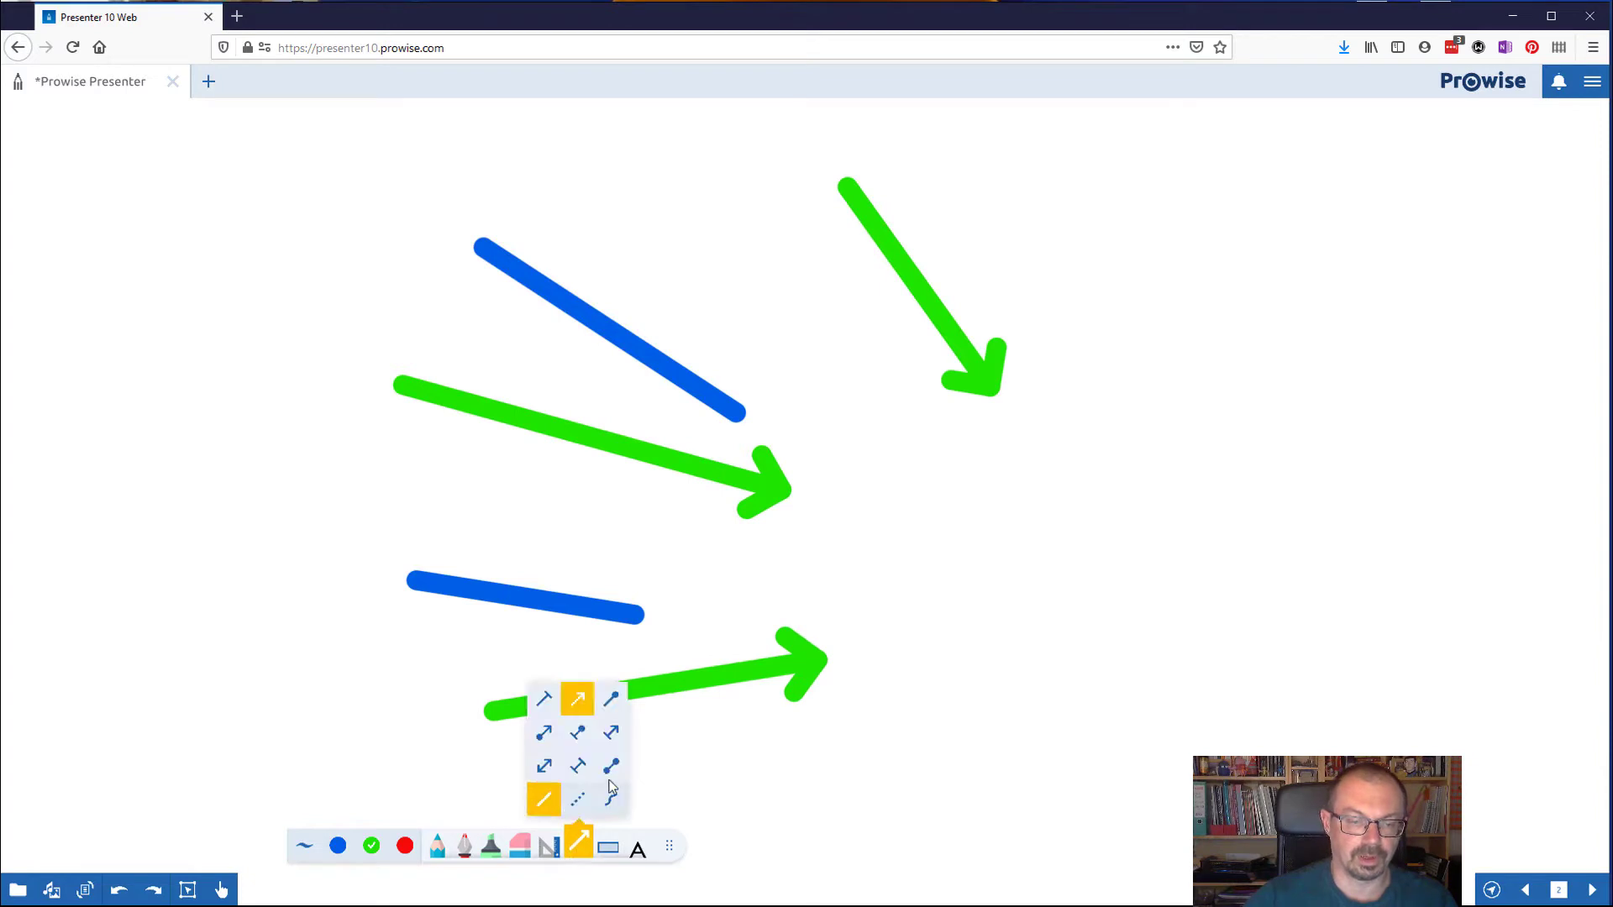
left_click(611, 766)
left_click(611, 851)
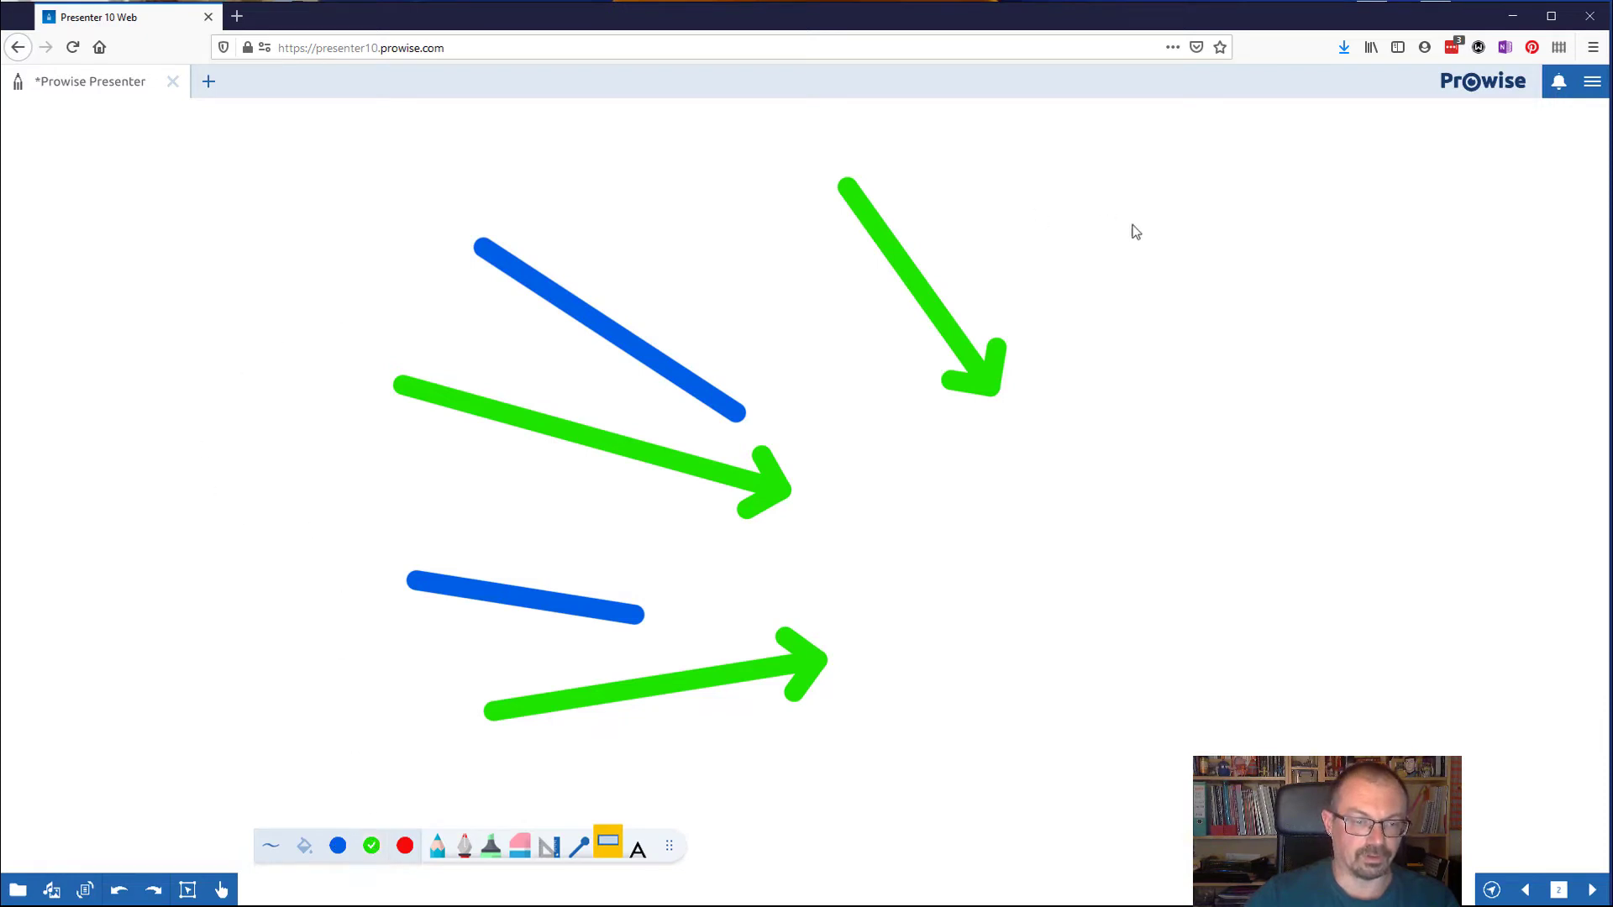
- Draw a green outlined rectangle, a peach-filled rectangle and a large red-filled rectangle
left_click_drag(1098, 199, 1388, 408)
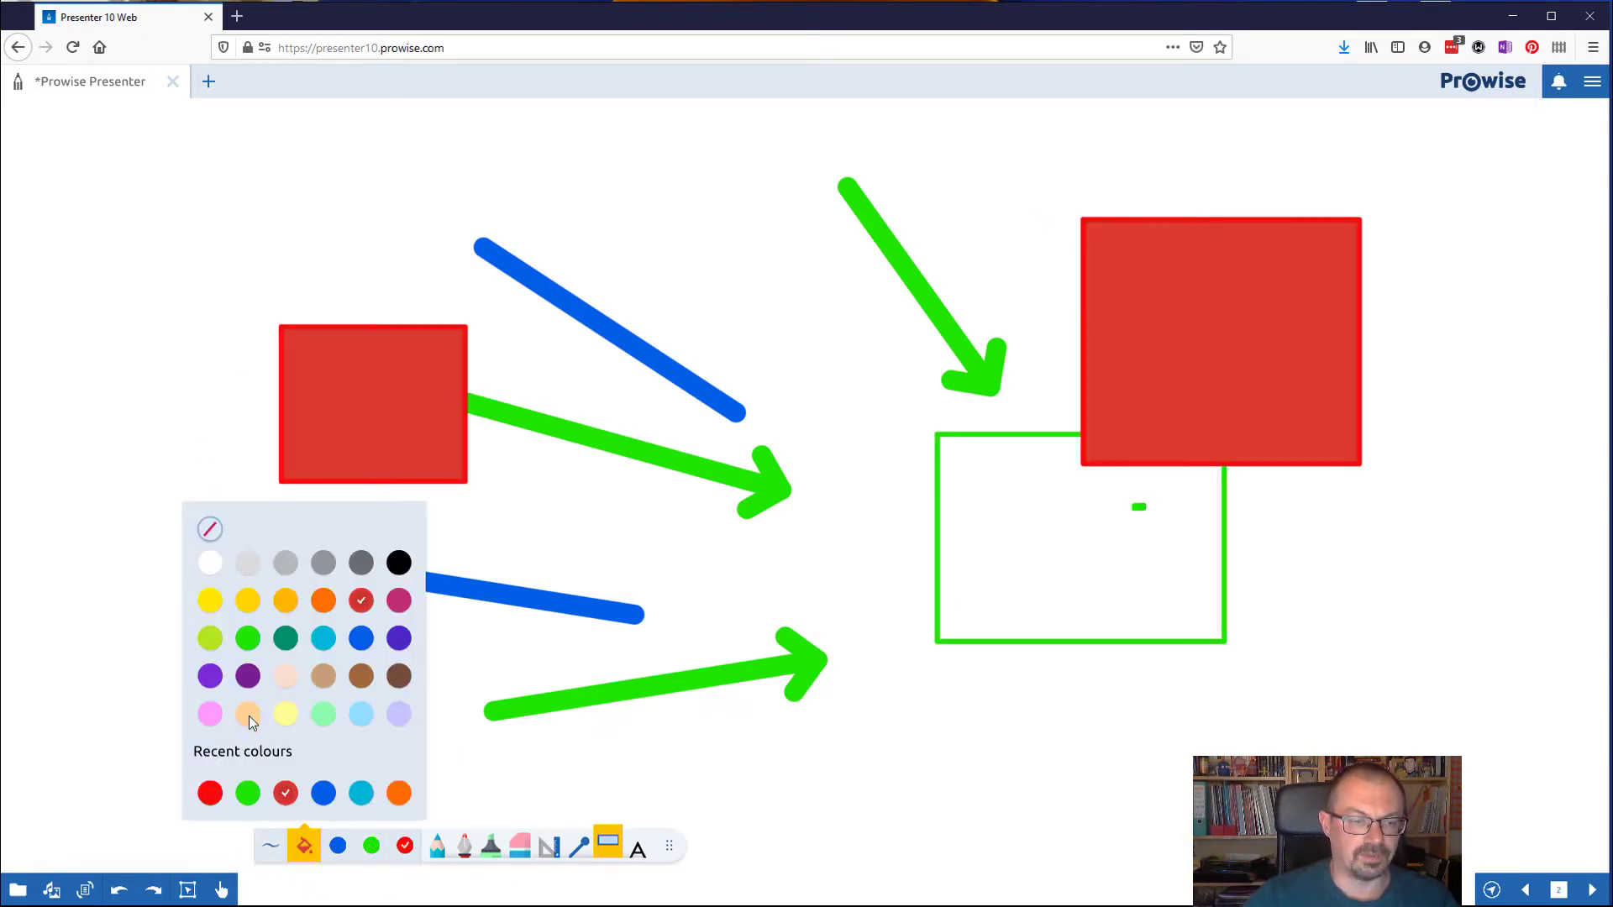
left_click(249, 718)
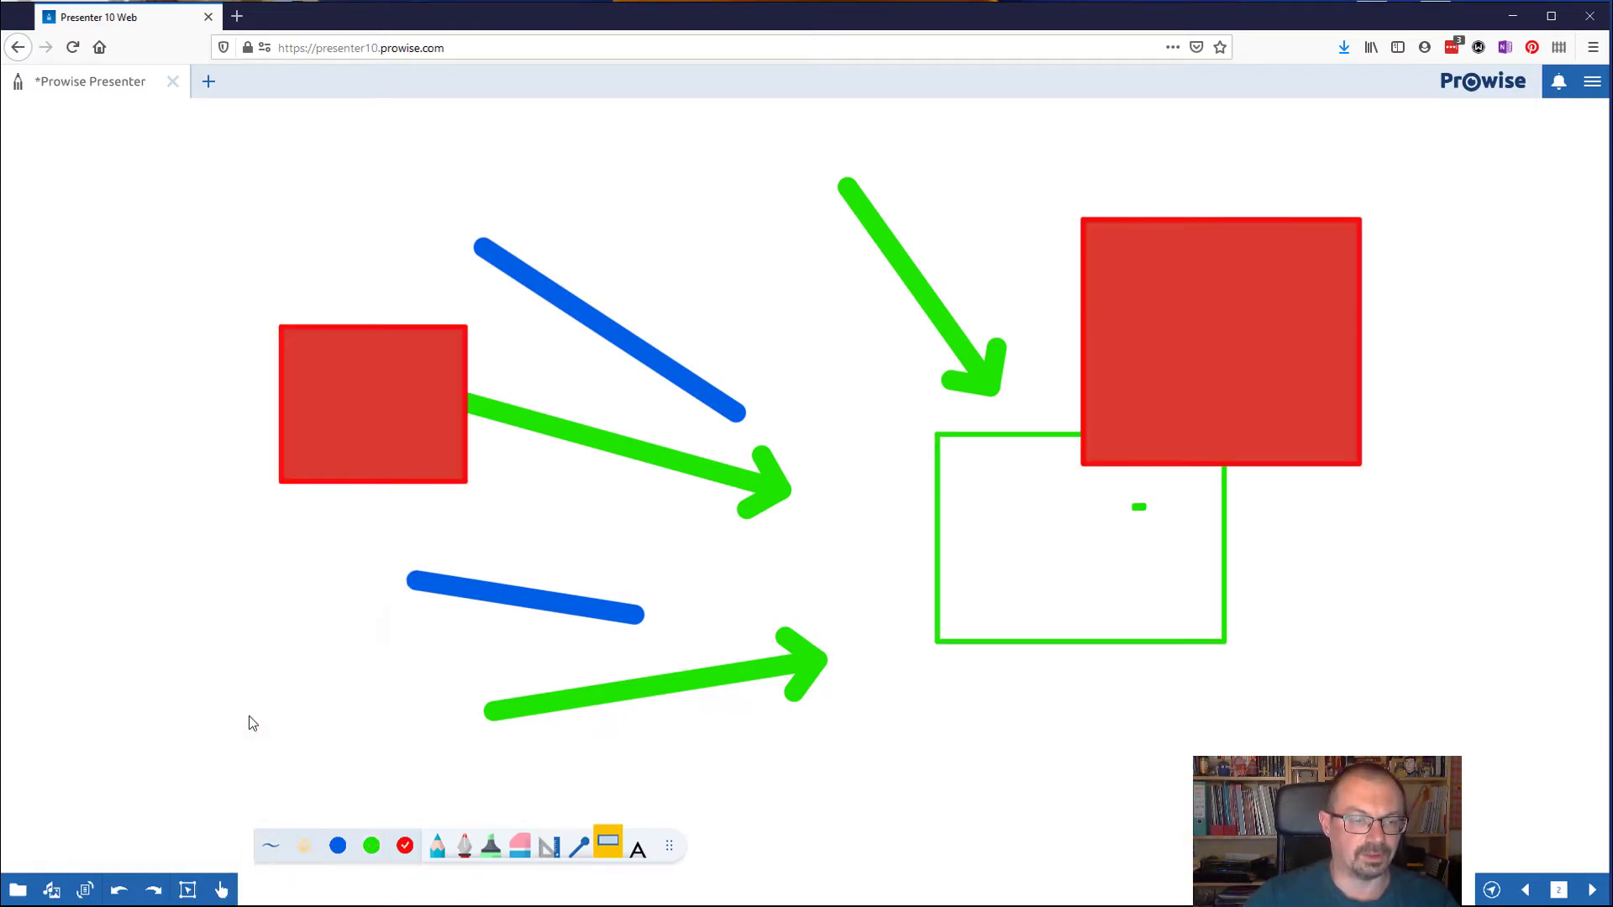
left_click_drag(863, 482, 1253, 711)
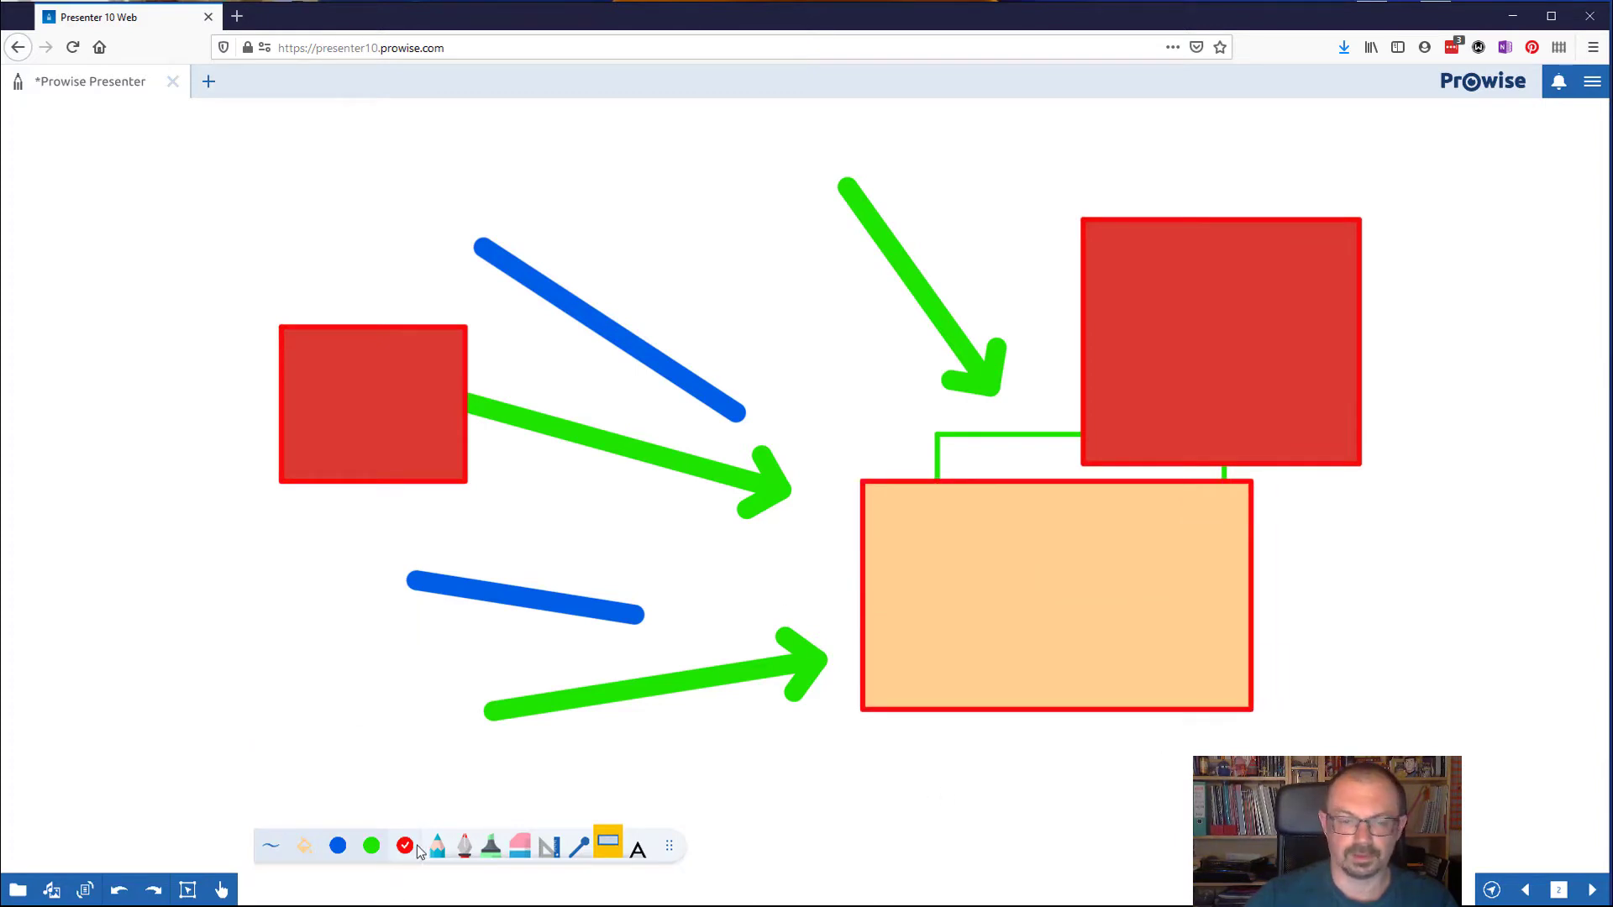
left_click(307, 849)
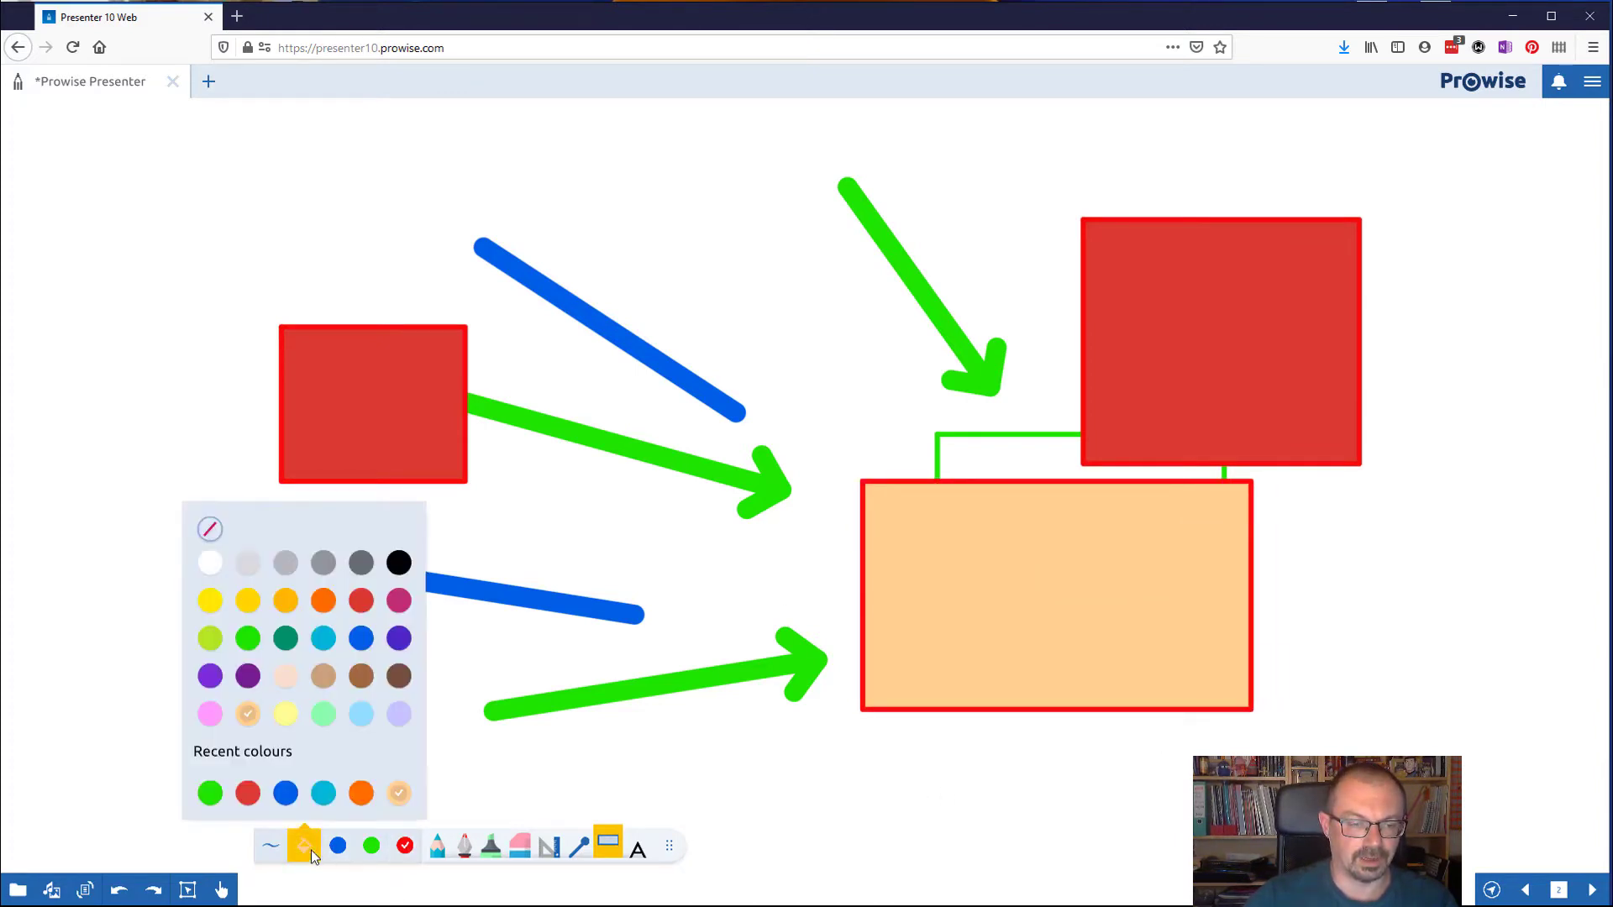
left_click(362, 602)
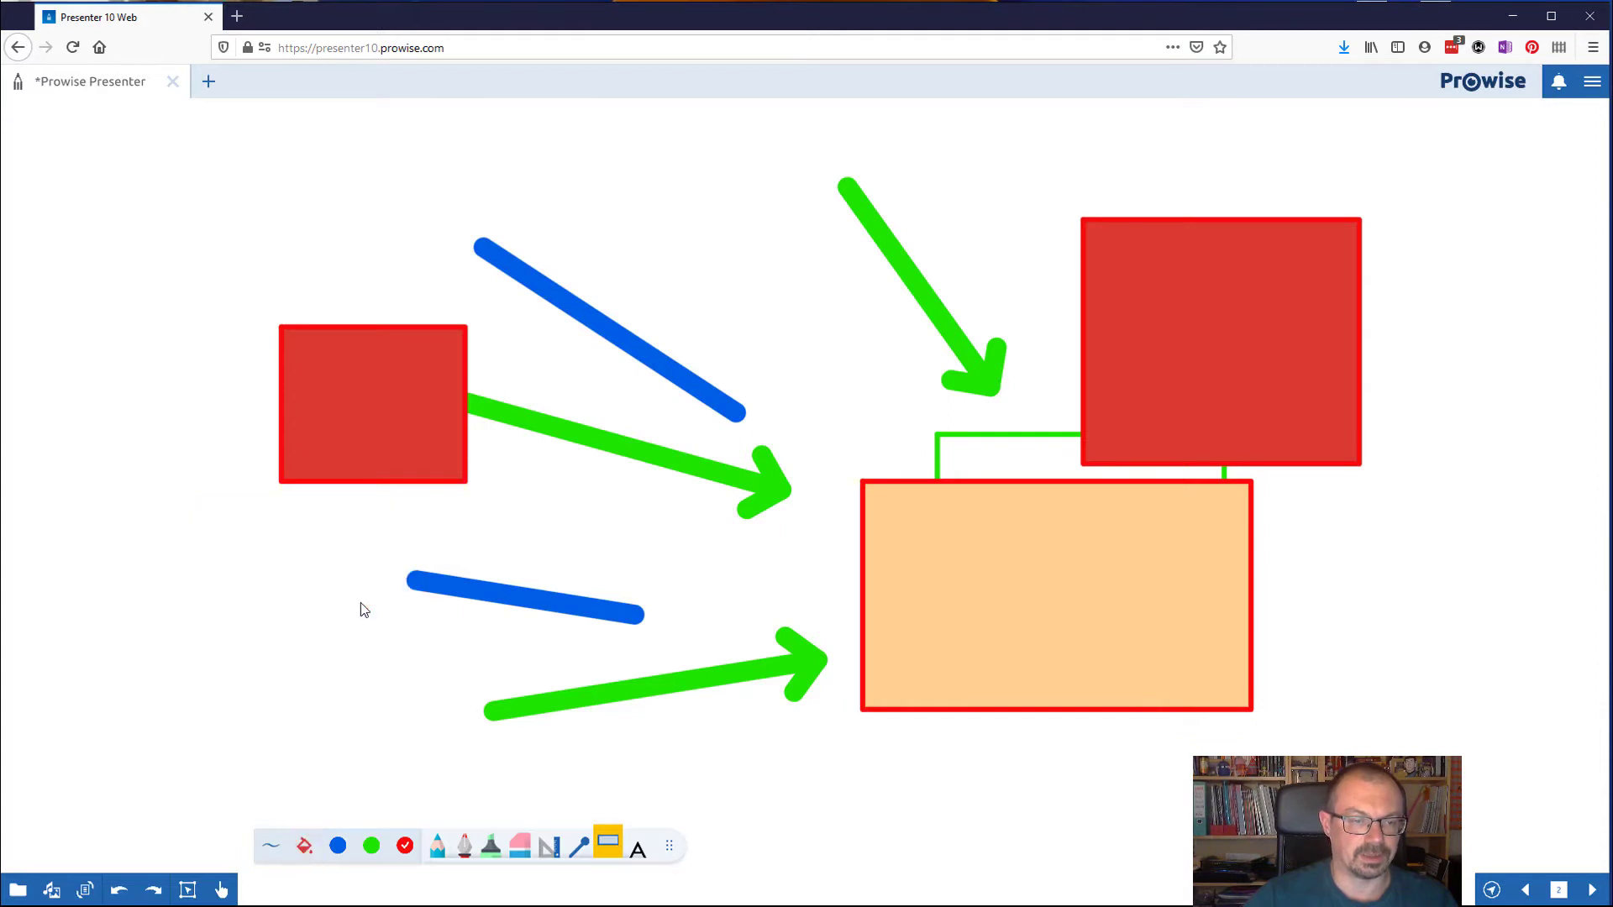
left_click_drag(456, 190, 864, 439)
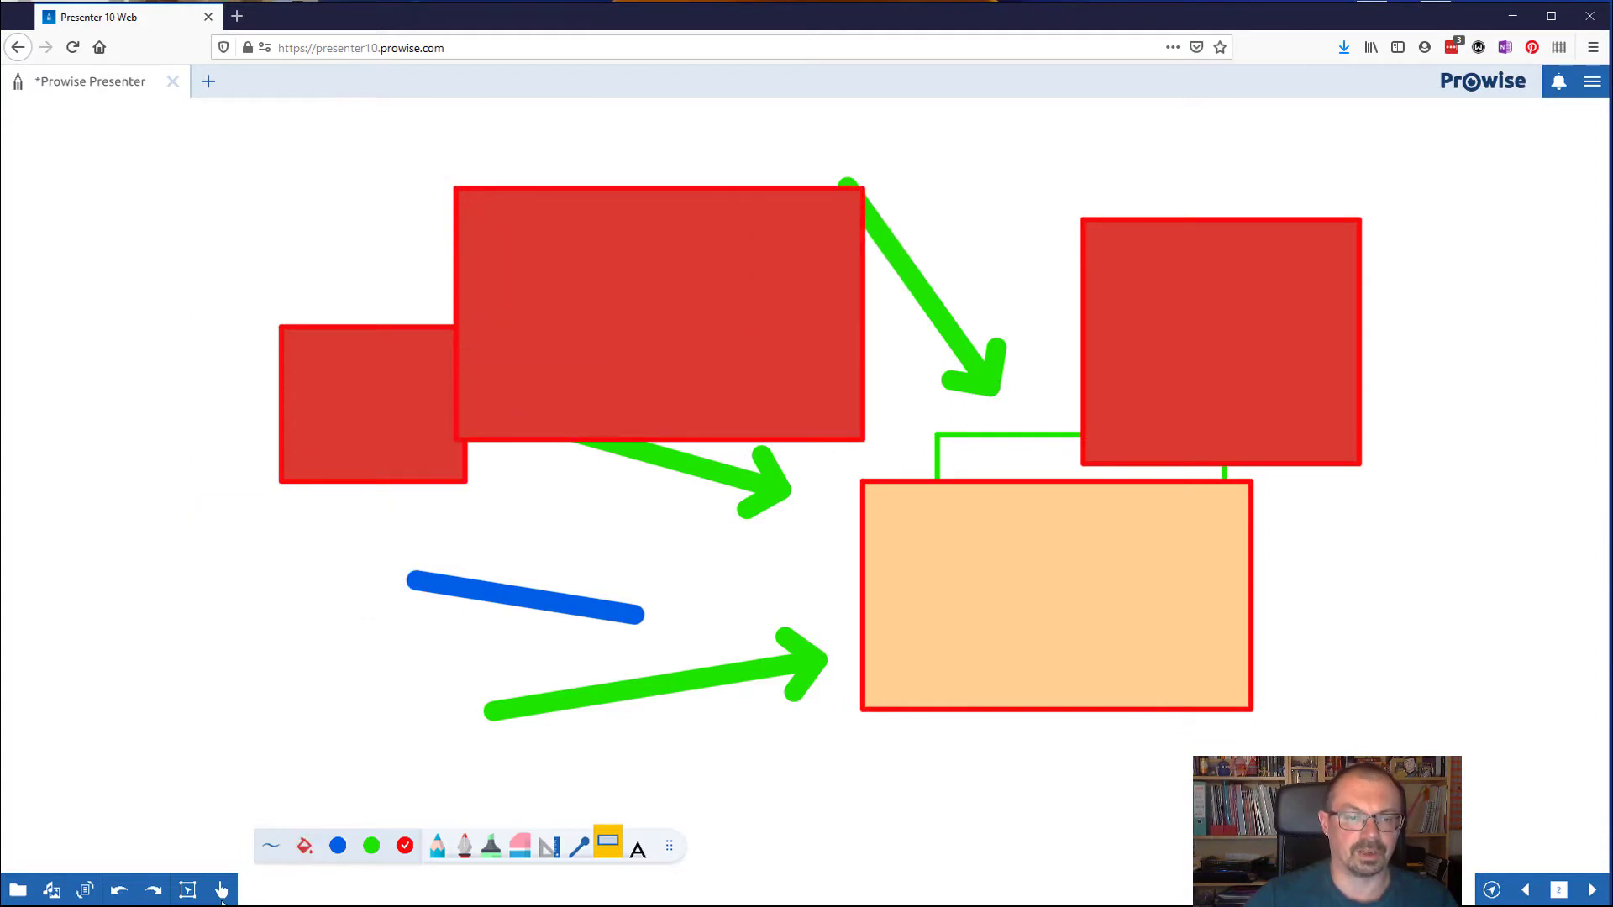
- Rearrange the large red, peach and left red rectangles on page 2
left_click(221, 890)
mouse_move(734, 350)
left_mouse_down()
mouse_move(1012, 474)
mouse_move(1115, 488)
left_mouse_up()
left_click_drag(1159, 576, 638, 488)
left_click_drag(340, 369, 483, 666)
- On a new page 3, add a text box reading 'Hello' and 'here is a text box'
left_click(1592, 889)
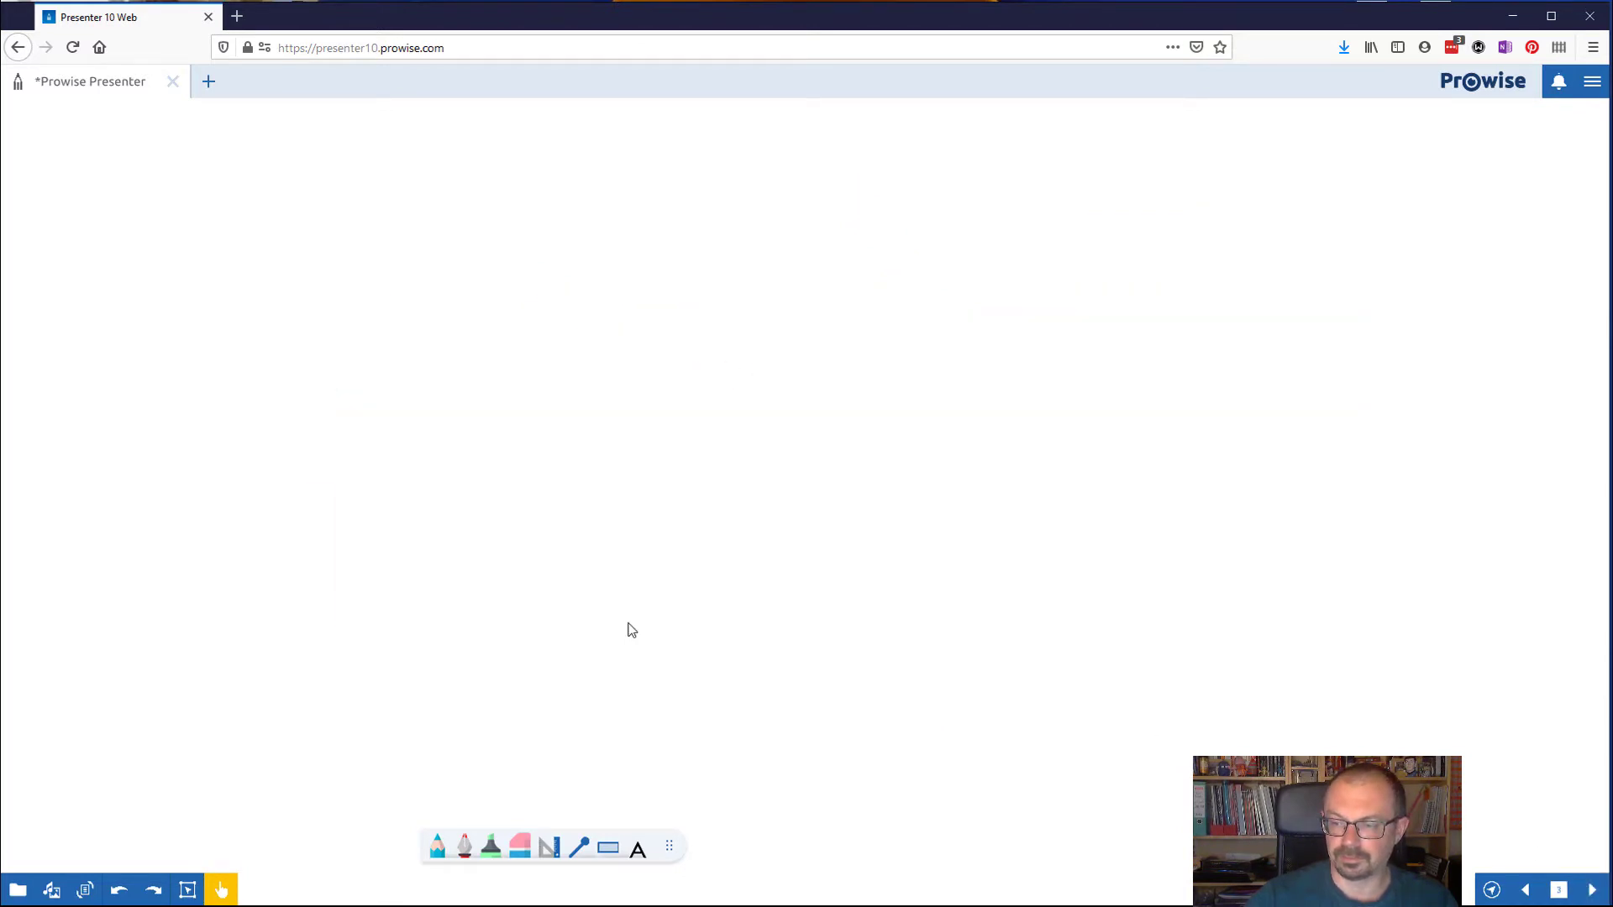
left_click(635, 851)
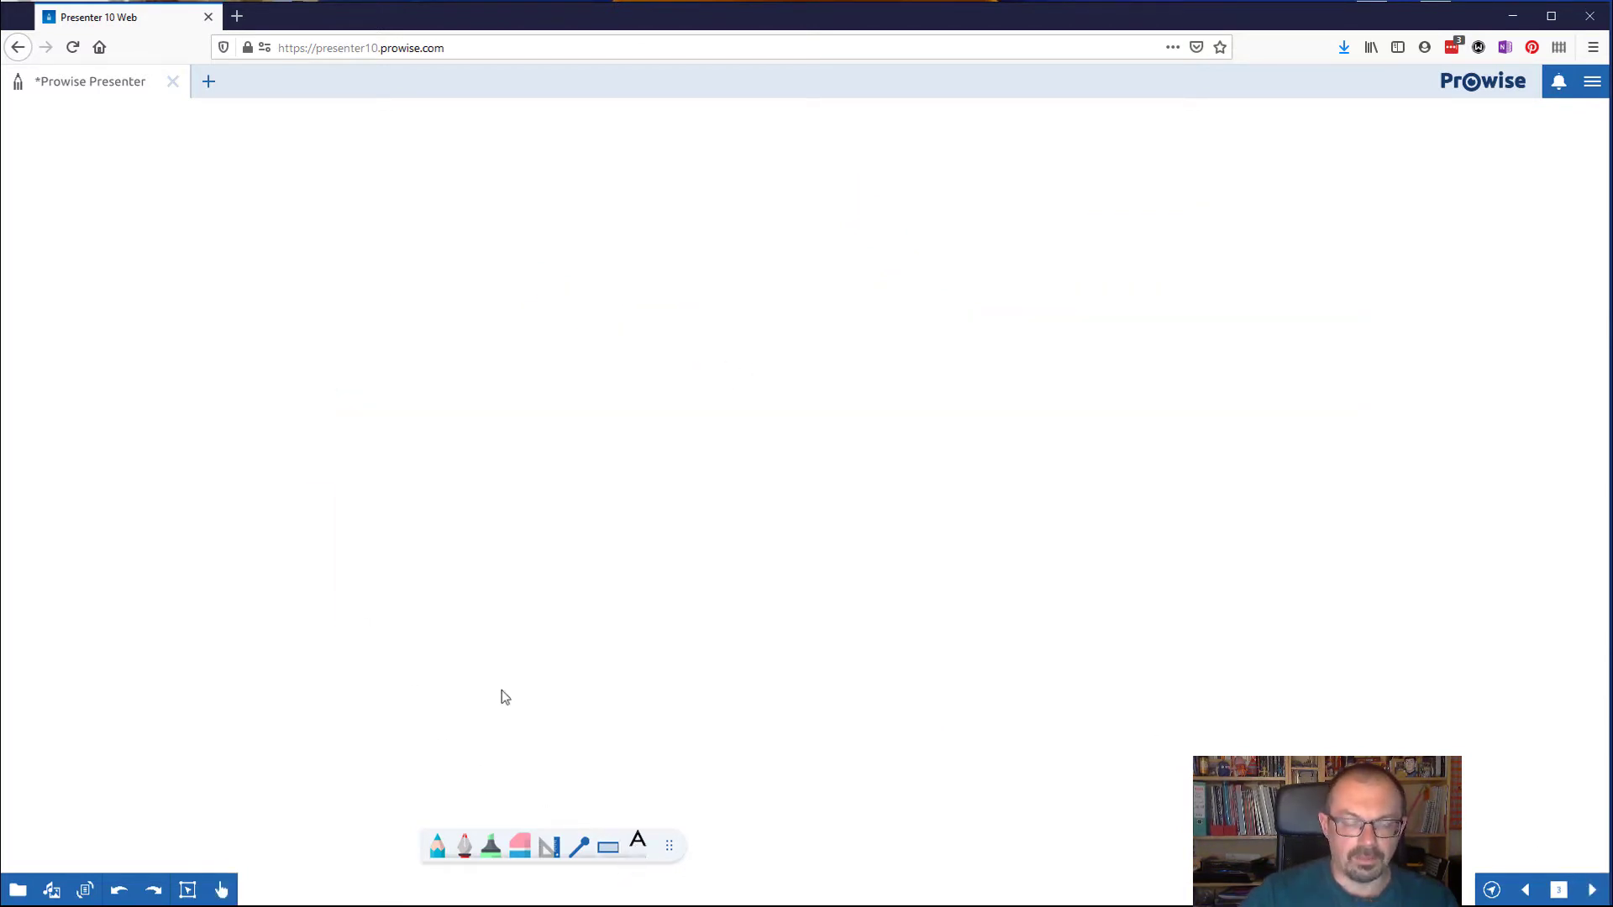
left_click(700, 374)
type("Hello")
key("Return")
type("here is a text box")
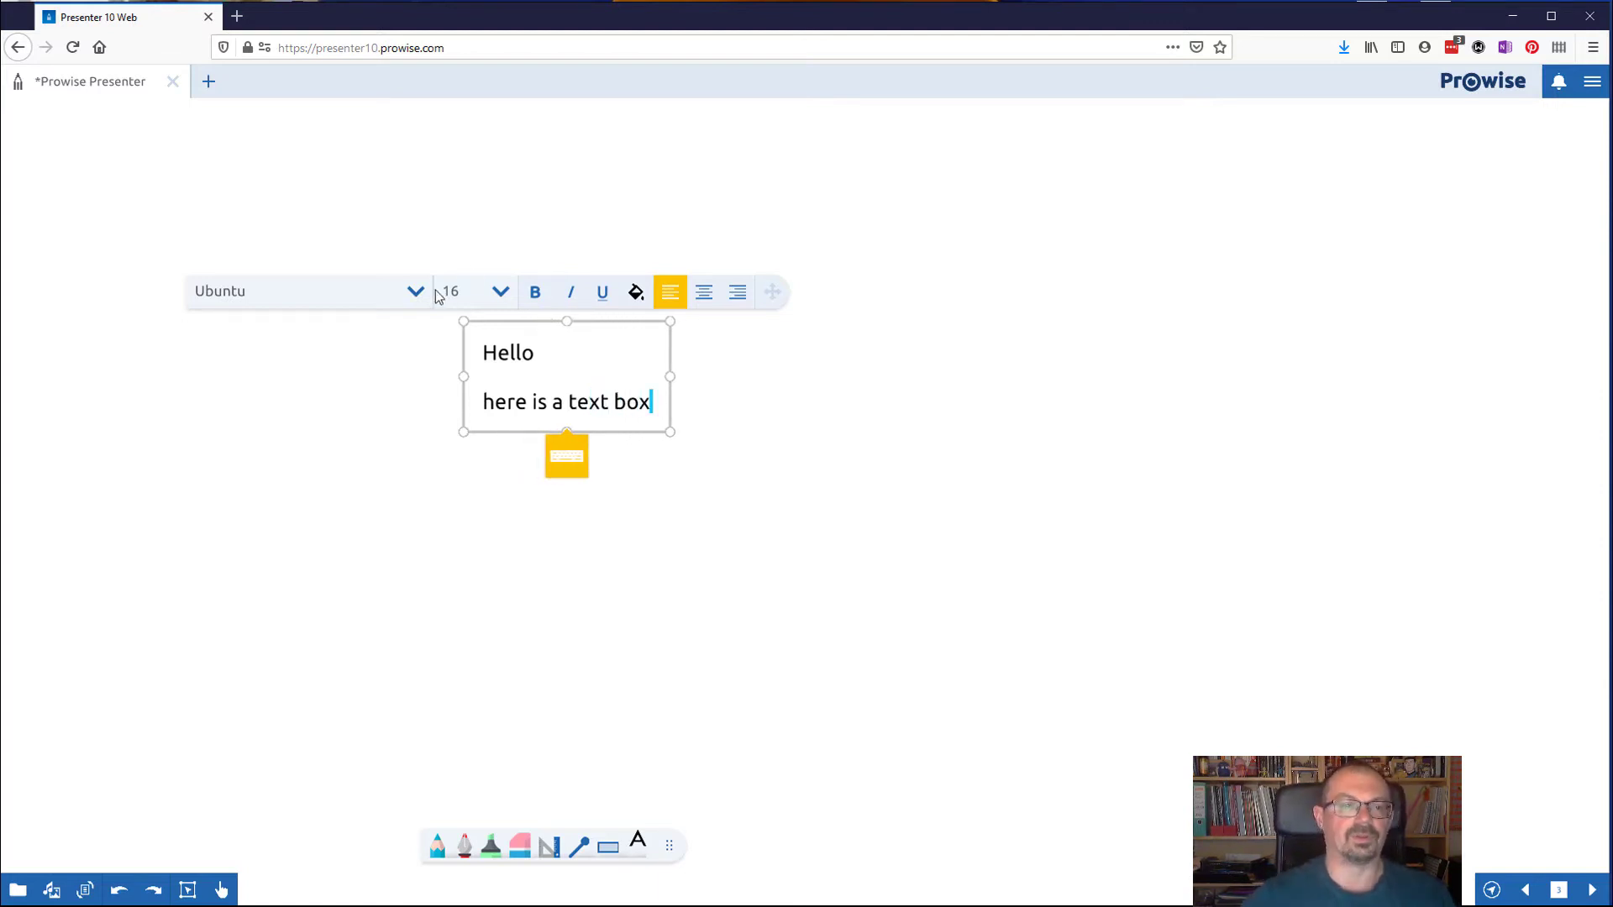
- Dismiss the on-screen keyboard, deselect the text box and move the text toward the centre
left_click(560, 455)
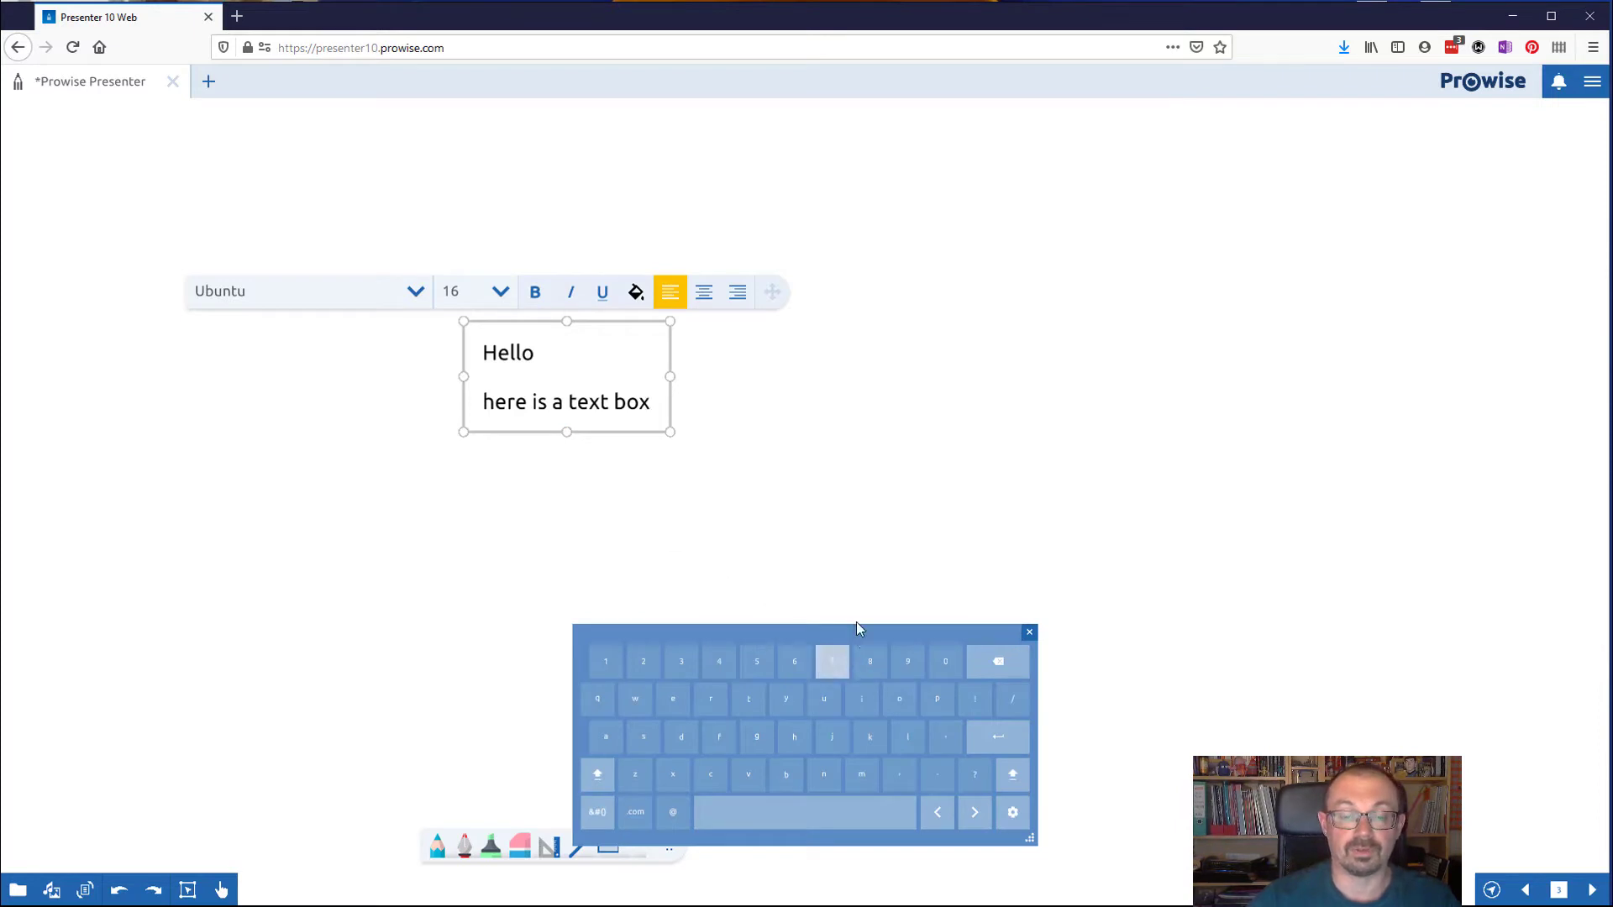
left_click_drag(843, 622, 780, 507)
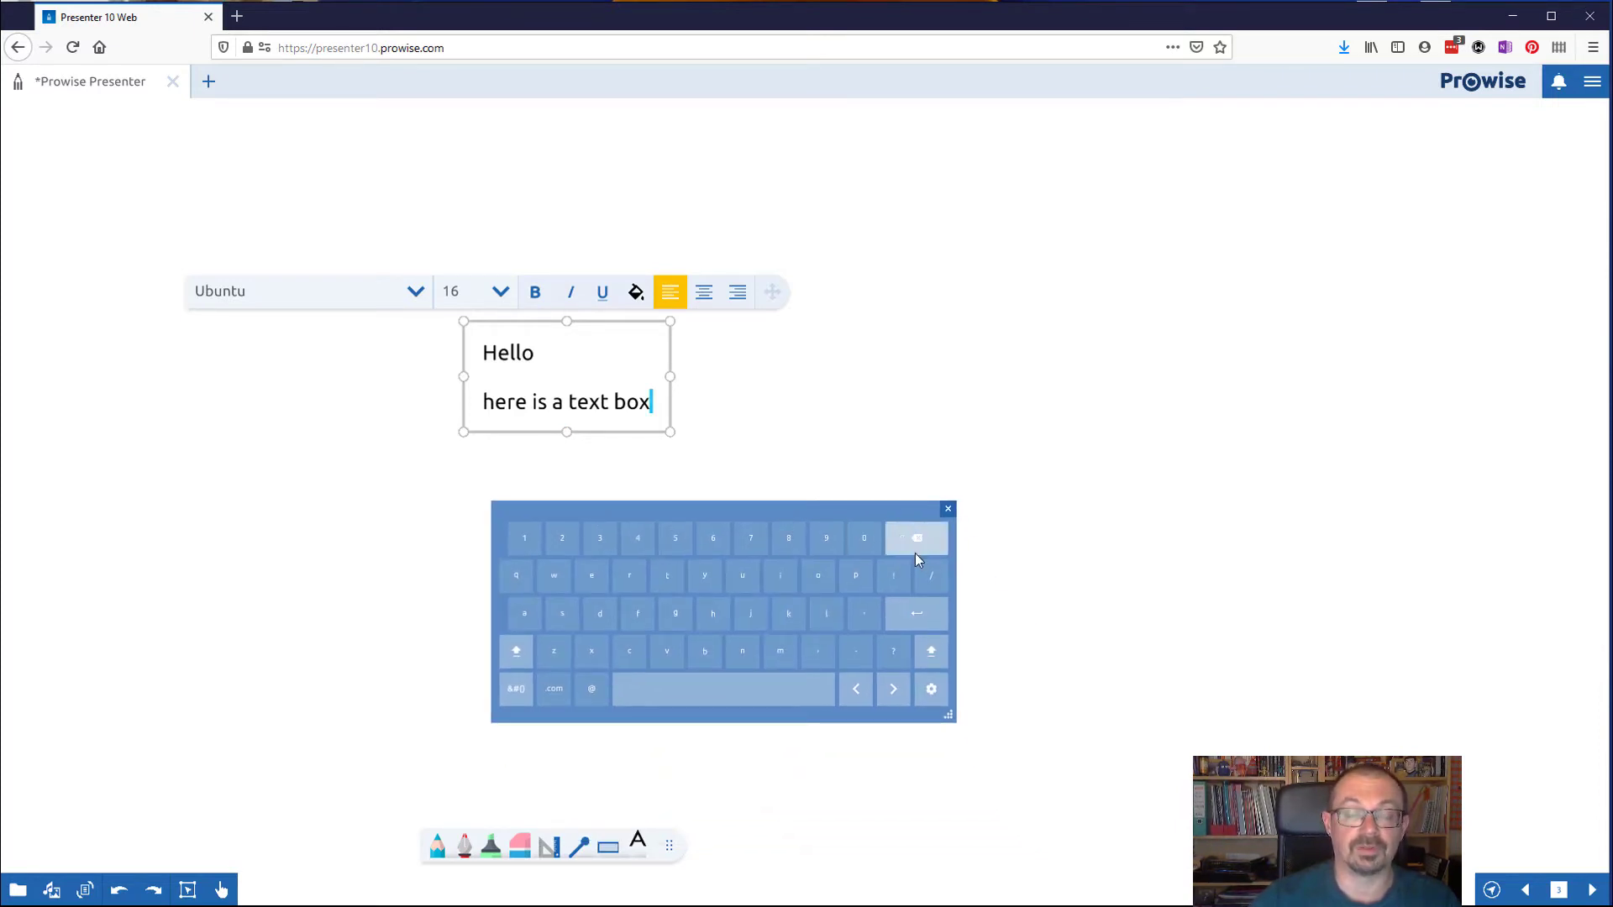
left_click(949, 511)
left_click(333, 394)
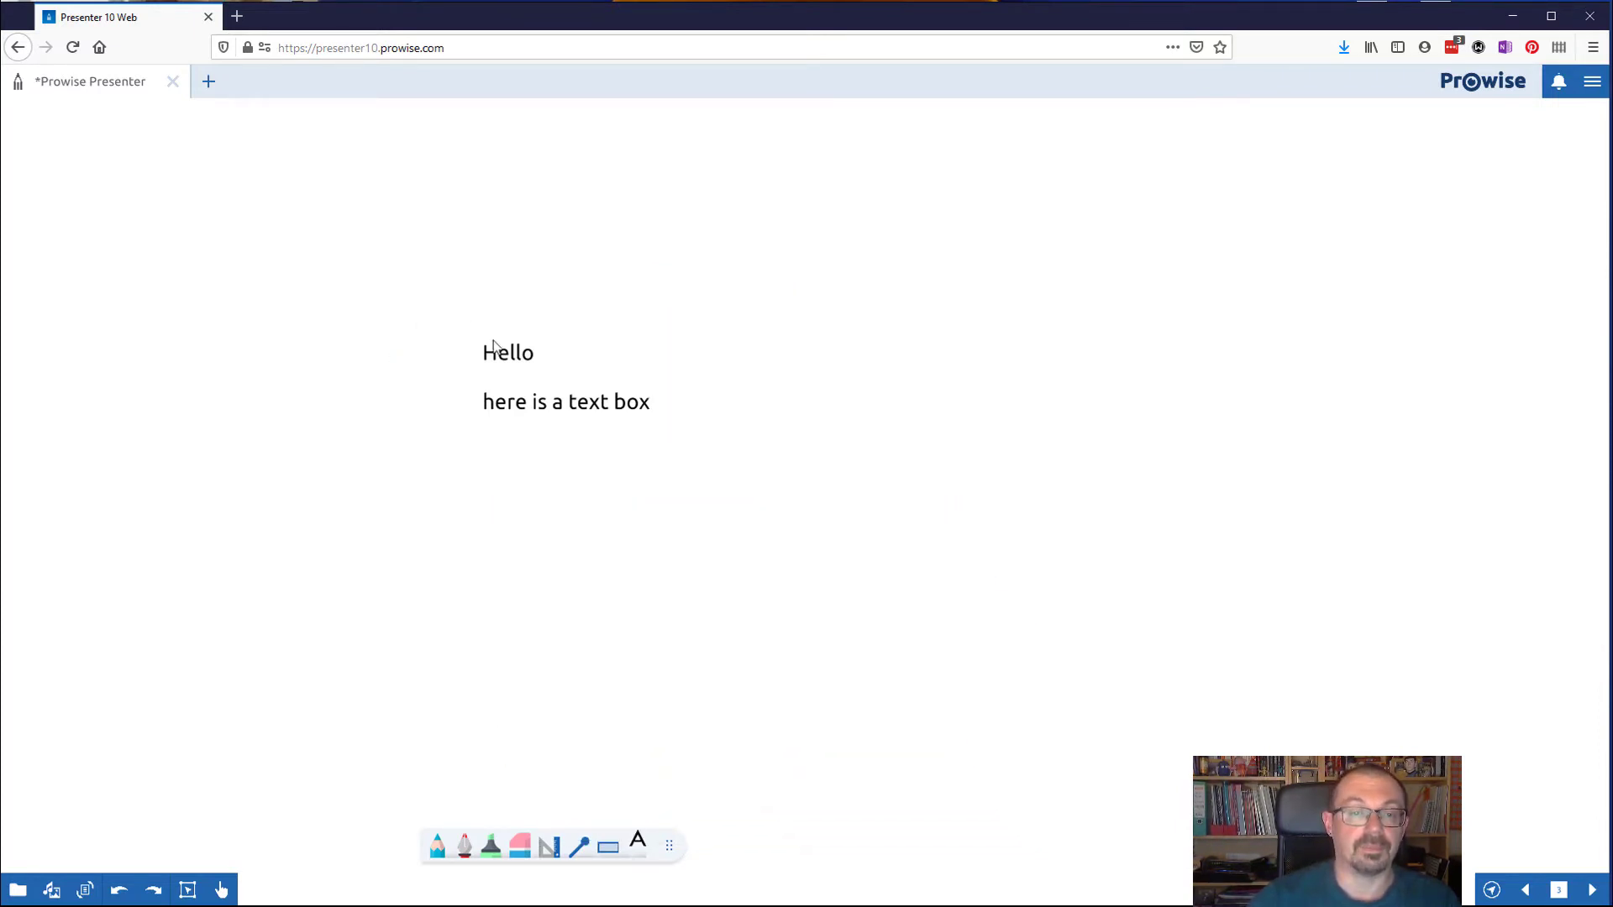
left_click(222, 889)
mouse_move(521, 416)
left_mouse_down()
mouse_move(828, 368)
mouse_move(336, 336)
mouse_move(659, 320)
mouse_move(873, 426)
left_mouse_up()
- Draw a red filled rectangle and send it behind the Hello text box
left_click(609, 847)
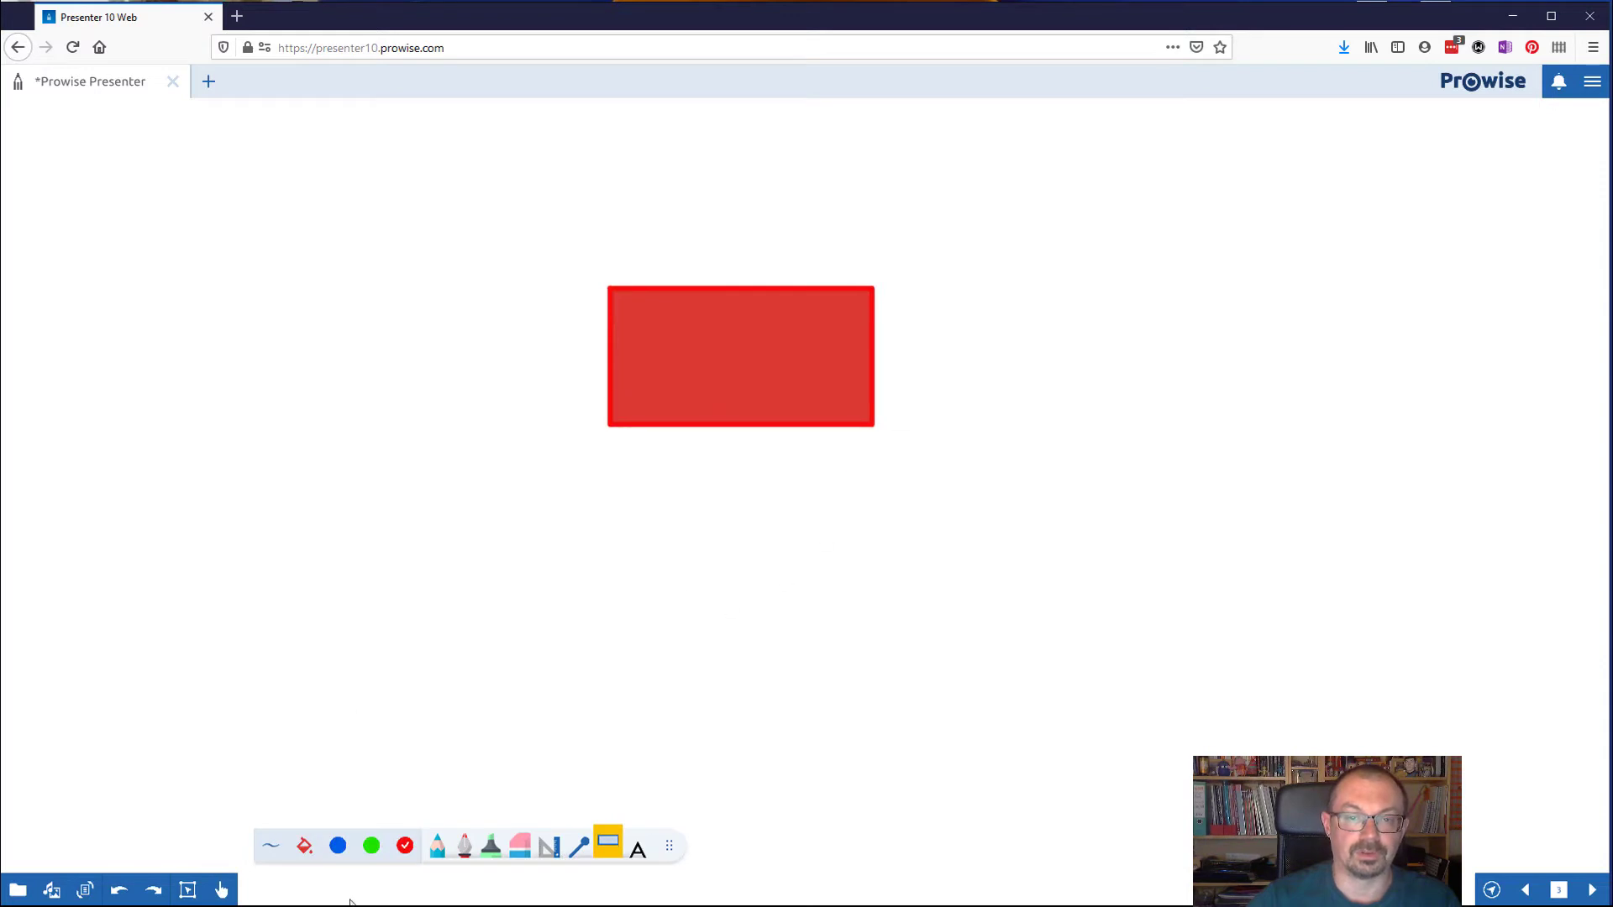
left_click(221, 889)
mouse_move(769, 408)
left_mouse_down()
mouse_move(831, 420)
mouse_move(767, 395)
left_mouse_up()
key("ctrl+z")
left_click(638, 375)
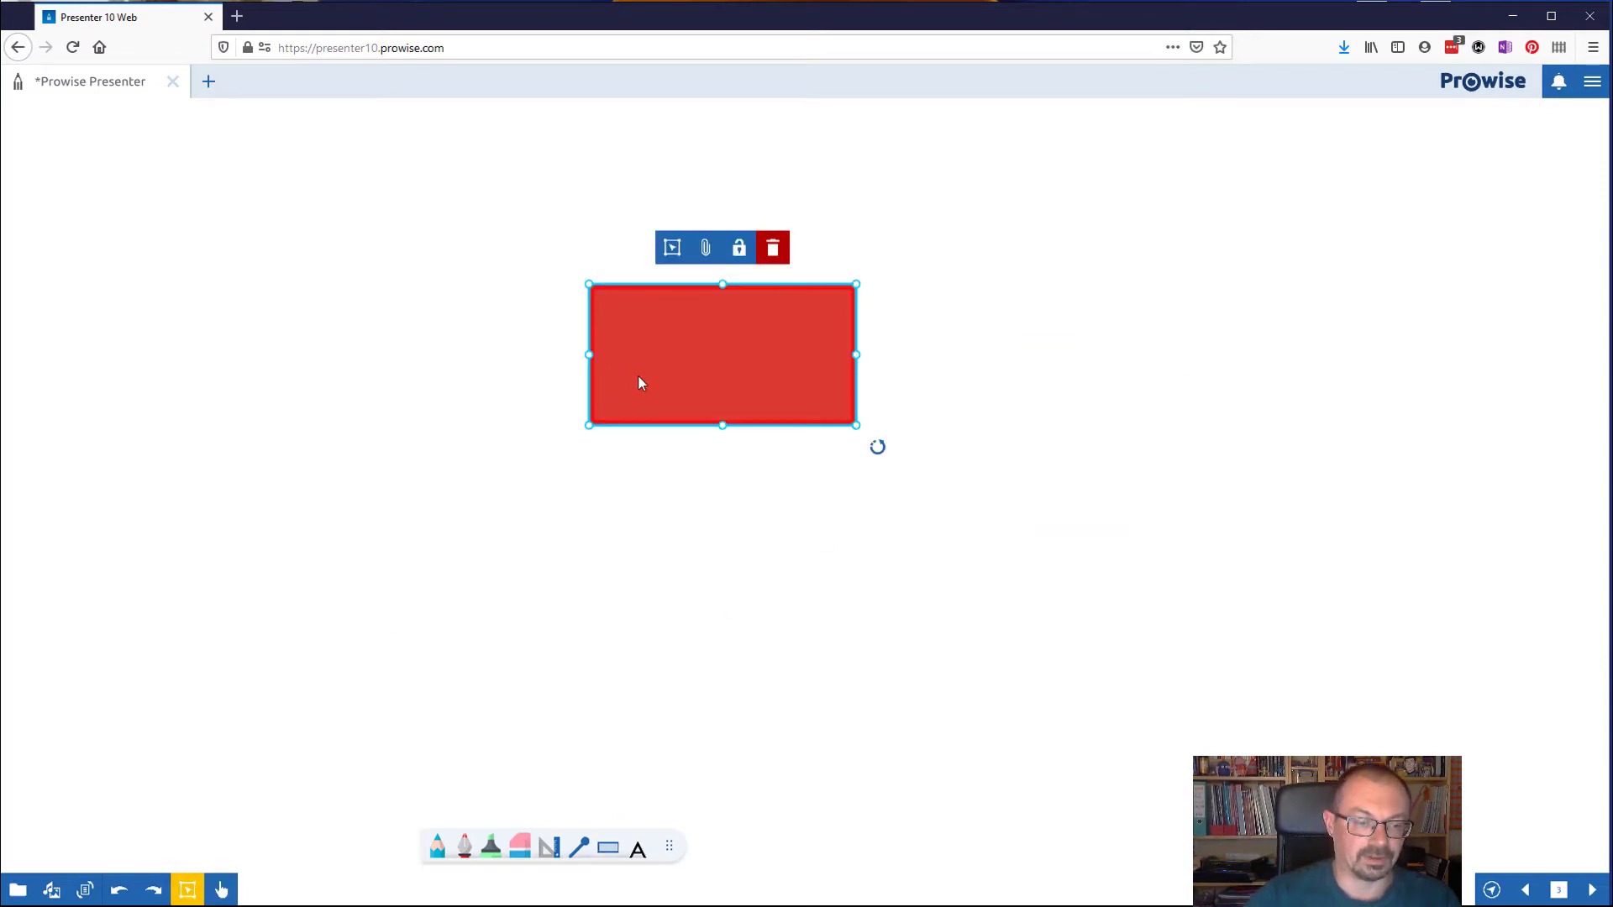
left_click(671, 248)
mouse_move(588, 605)
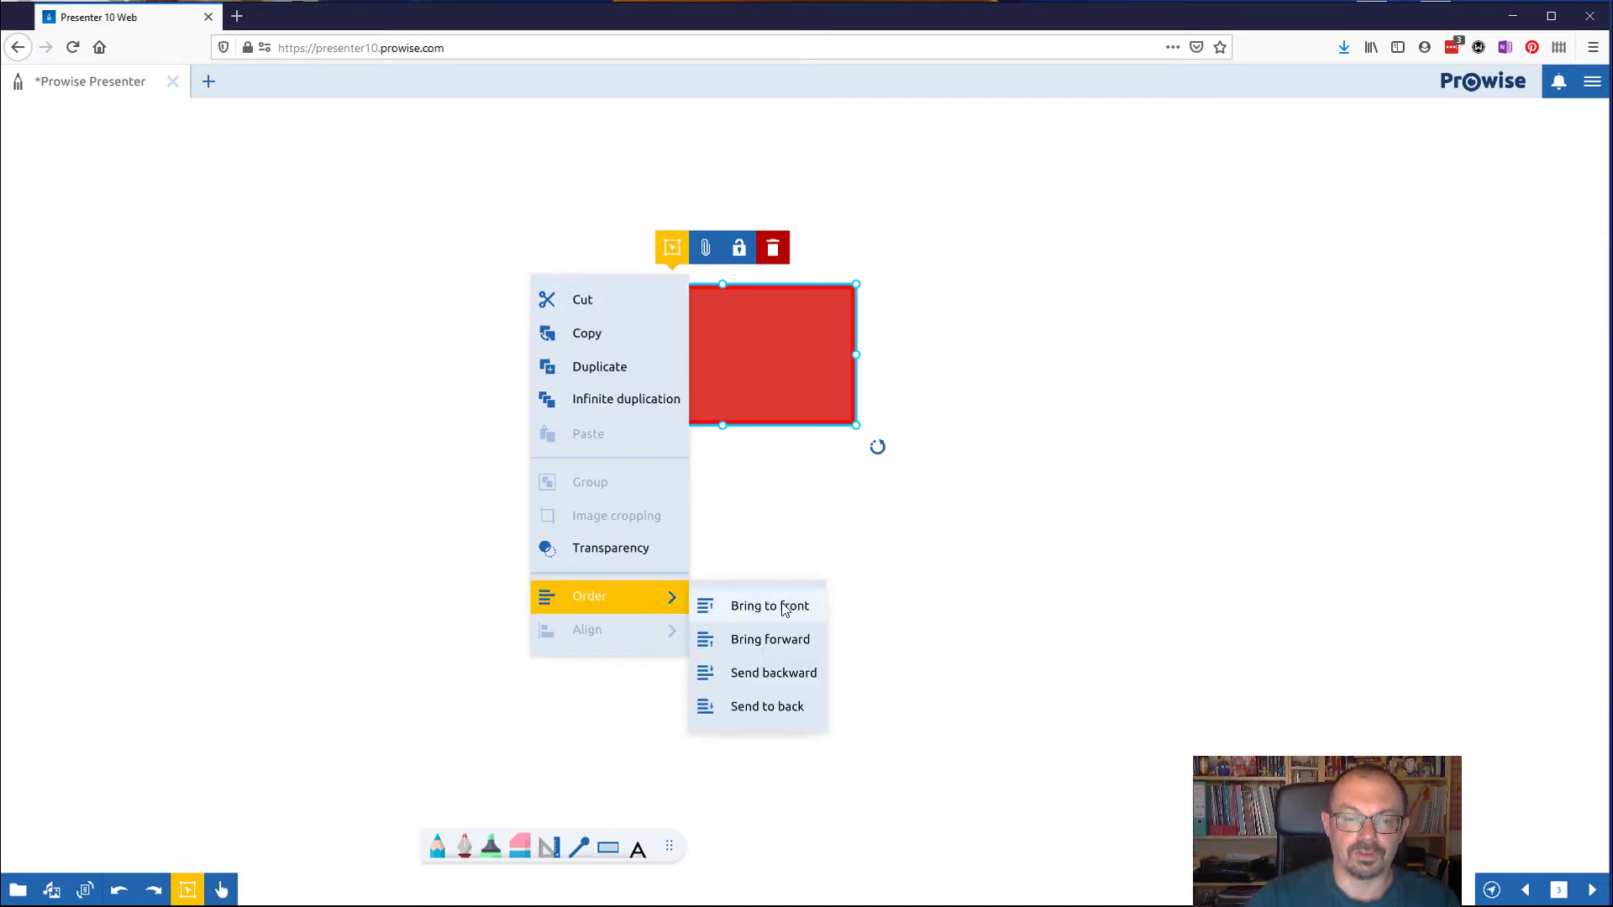
left_click(773, 708)
left_click(1027, 289)
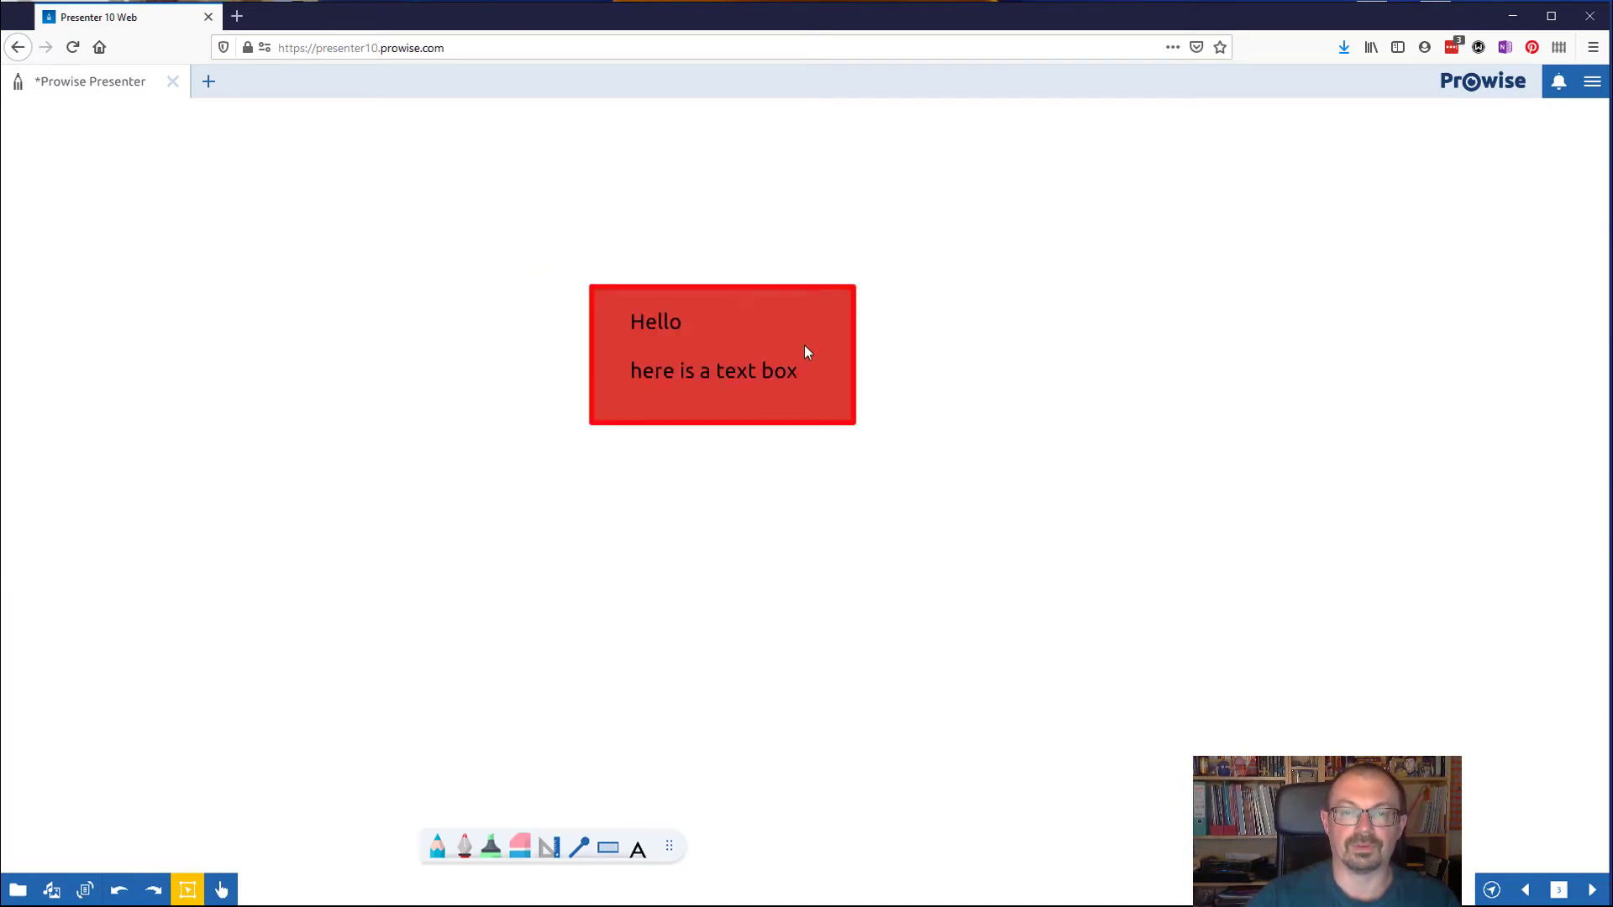
left_click_drag(803, 351, 813, 360)
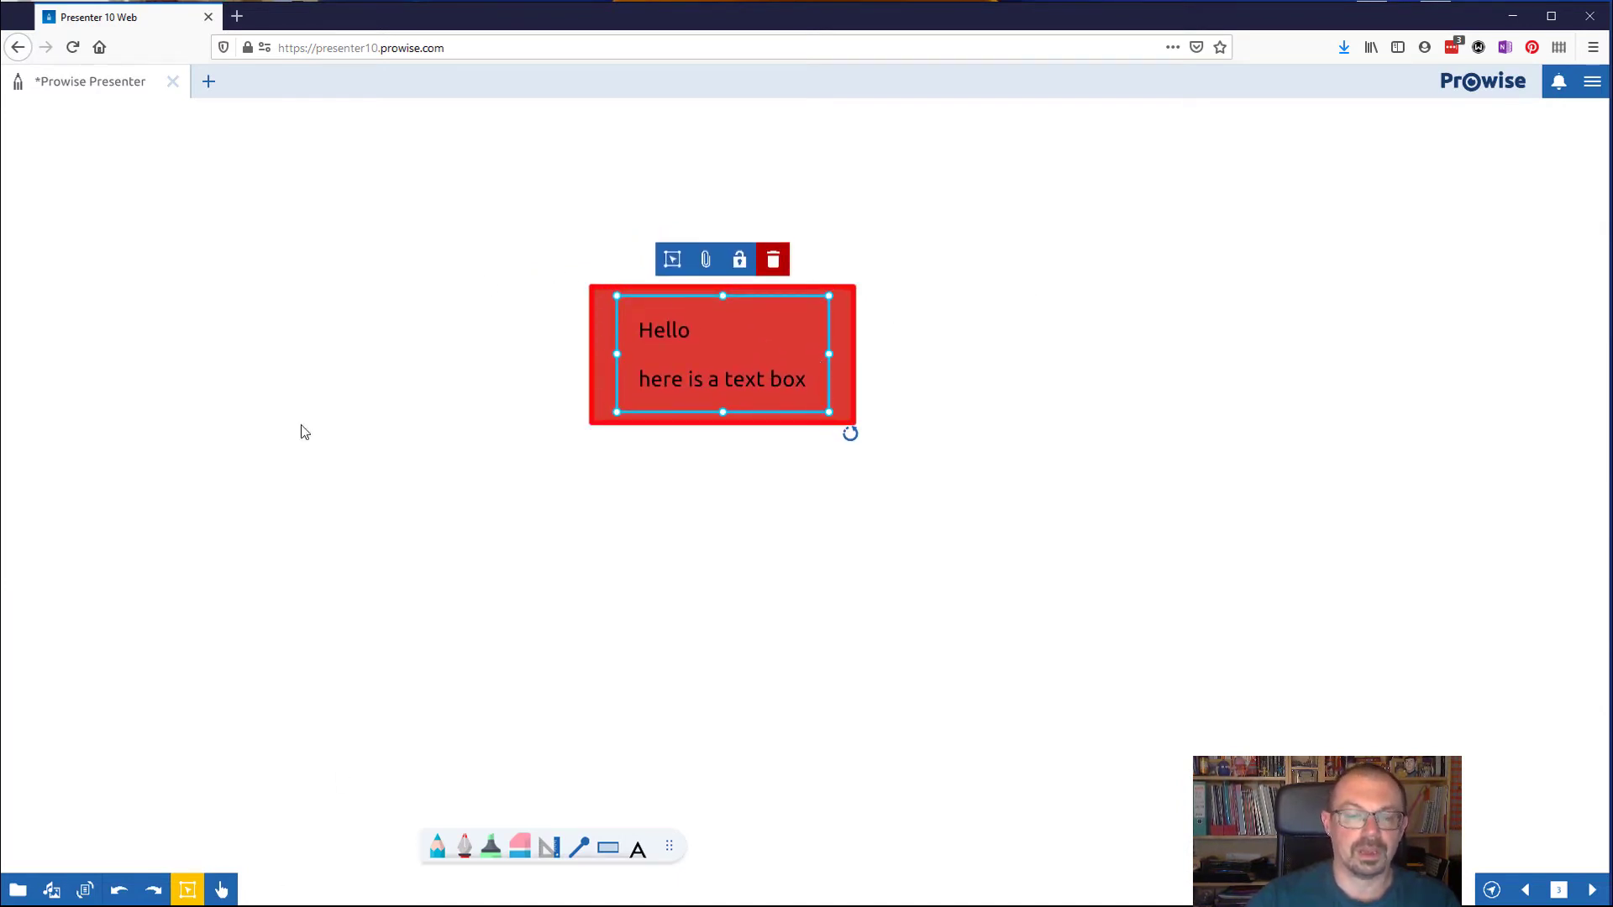
- Group the rectangle with the text and move the group to the upper left
left_click_drag(544, 268, 930, 479)
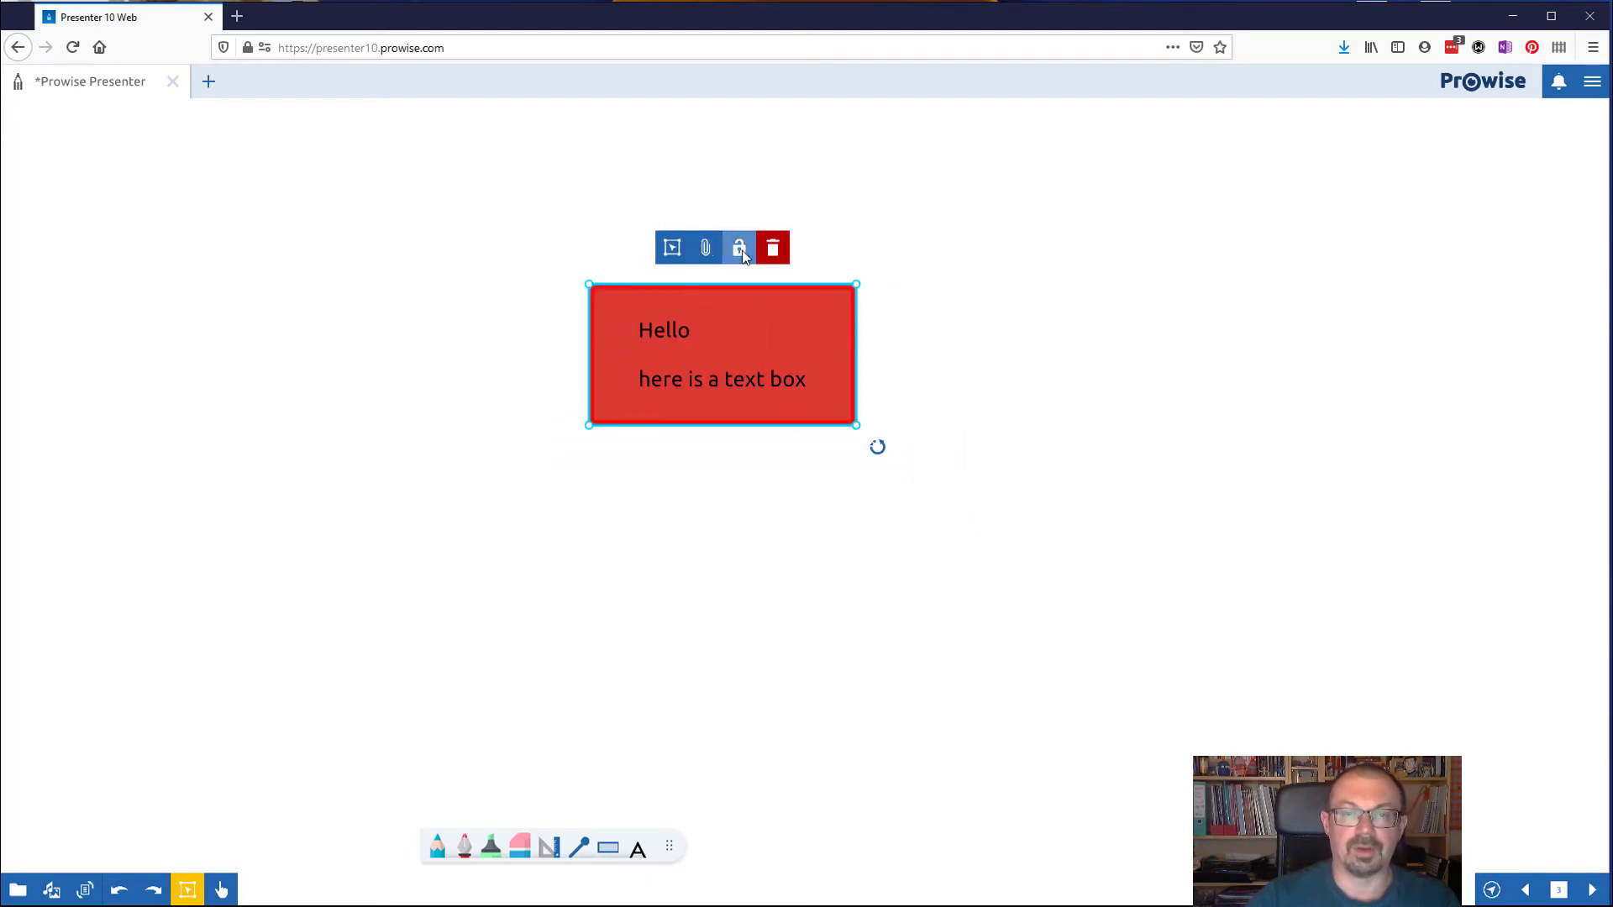
left_click(673, 247)
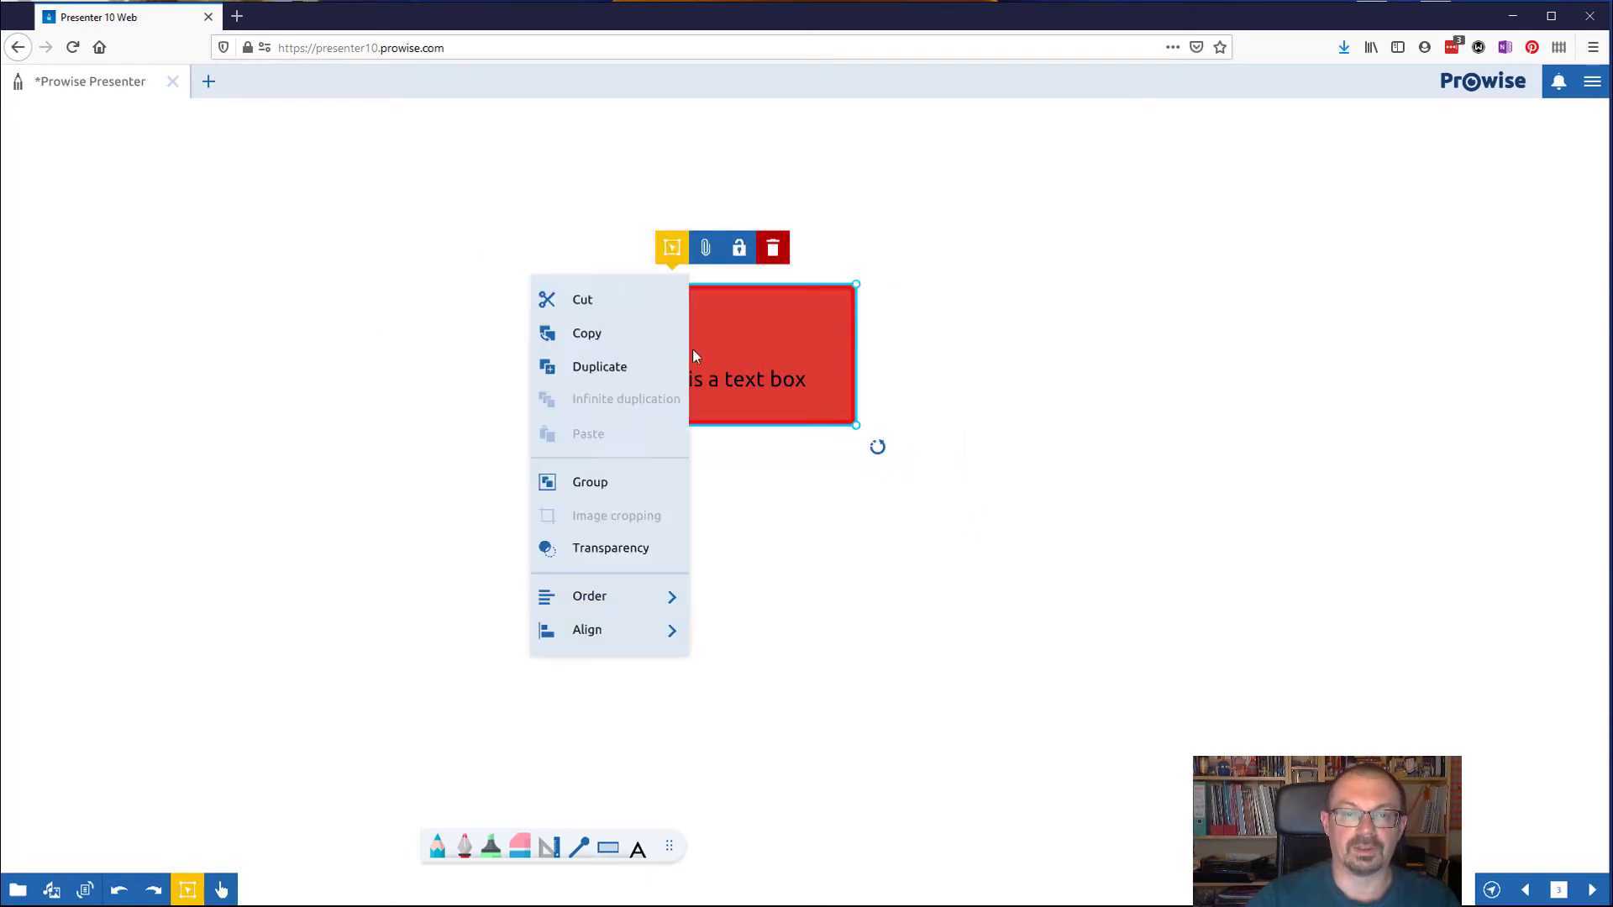
left_click(654, 494)
left_click_drag(698, 358, 336, 289)
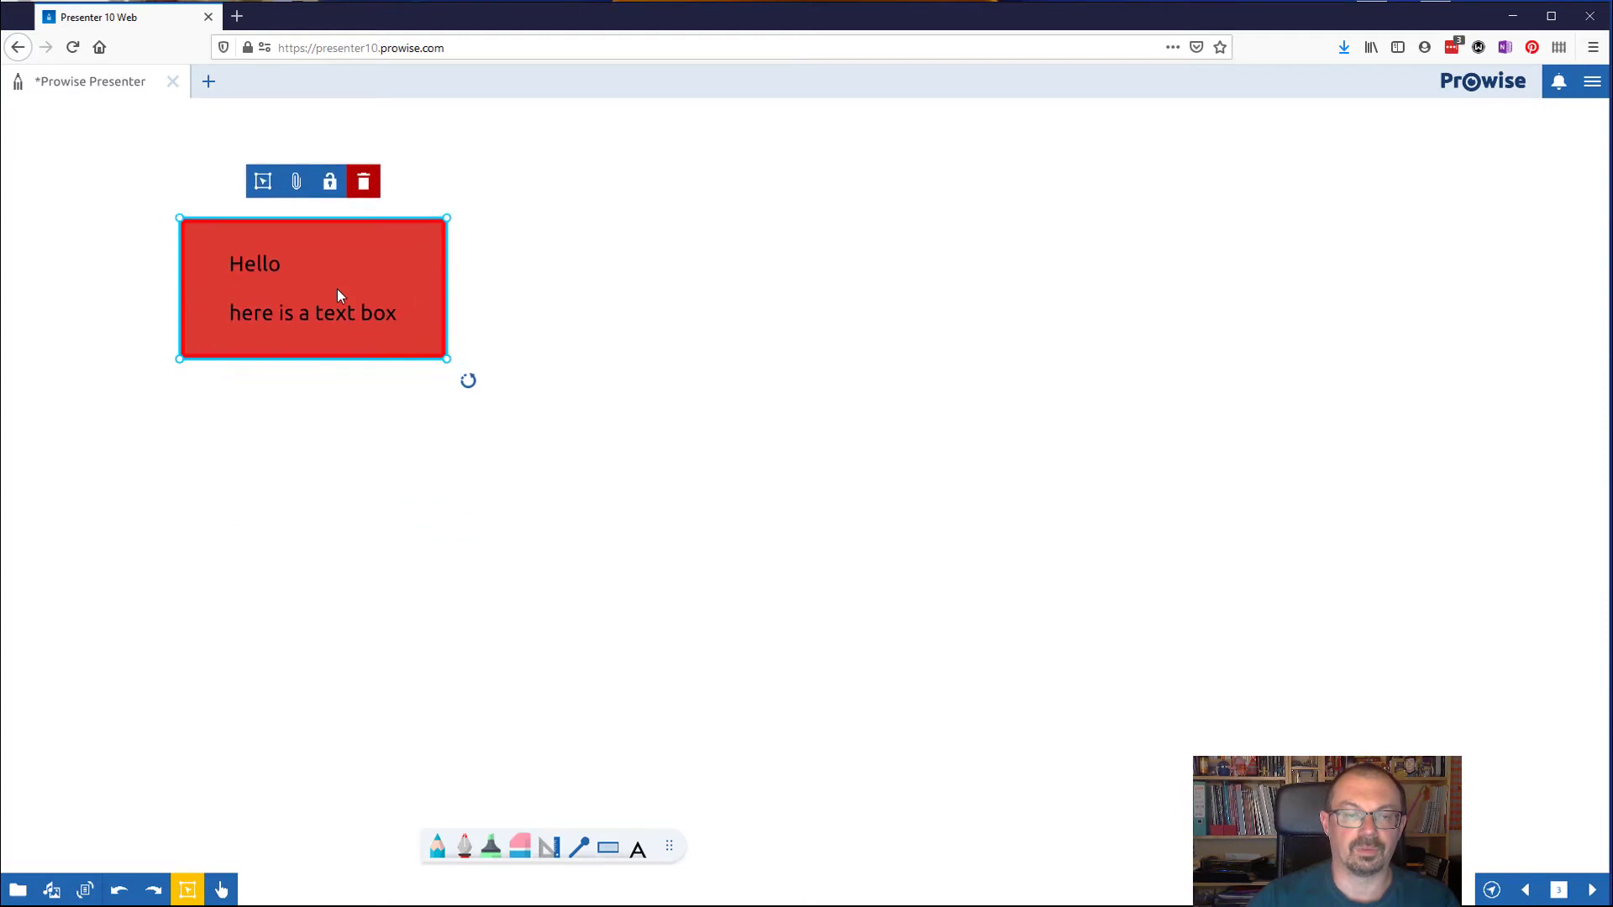
- View the File menu's Export choices, then deselect the red text box and open the media library
left_click(16, 891)
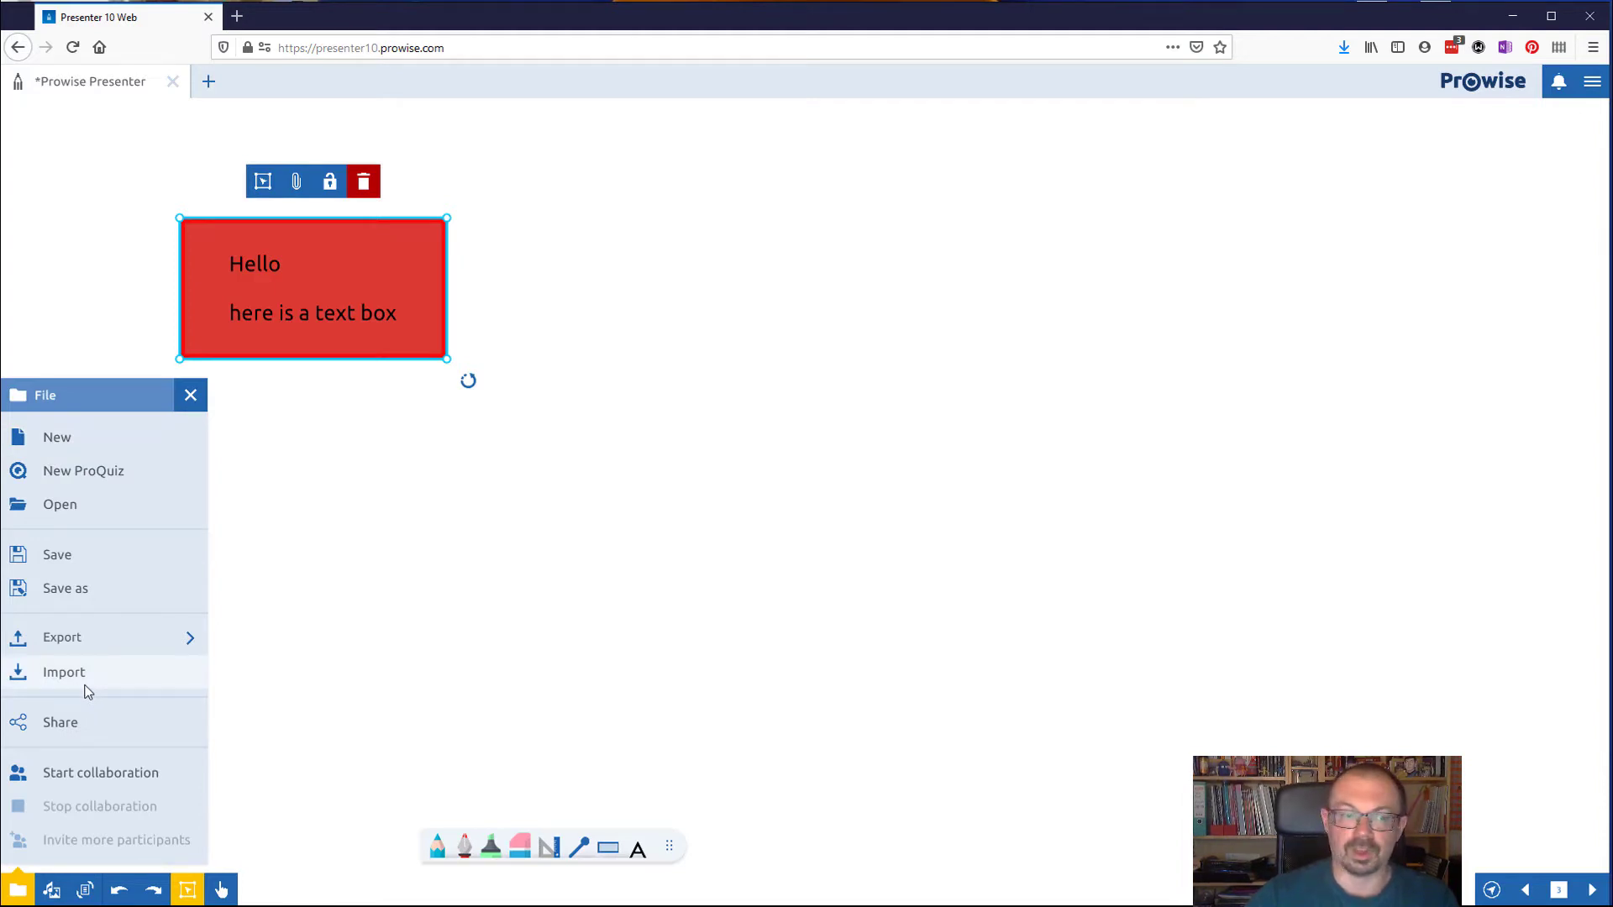
left_click(78, 640)
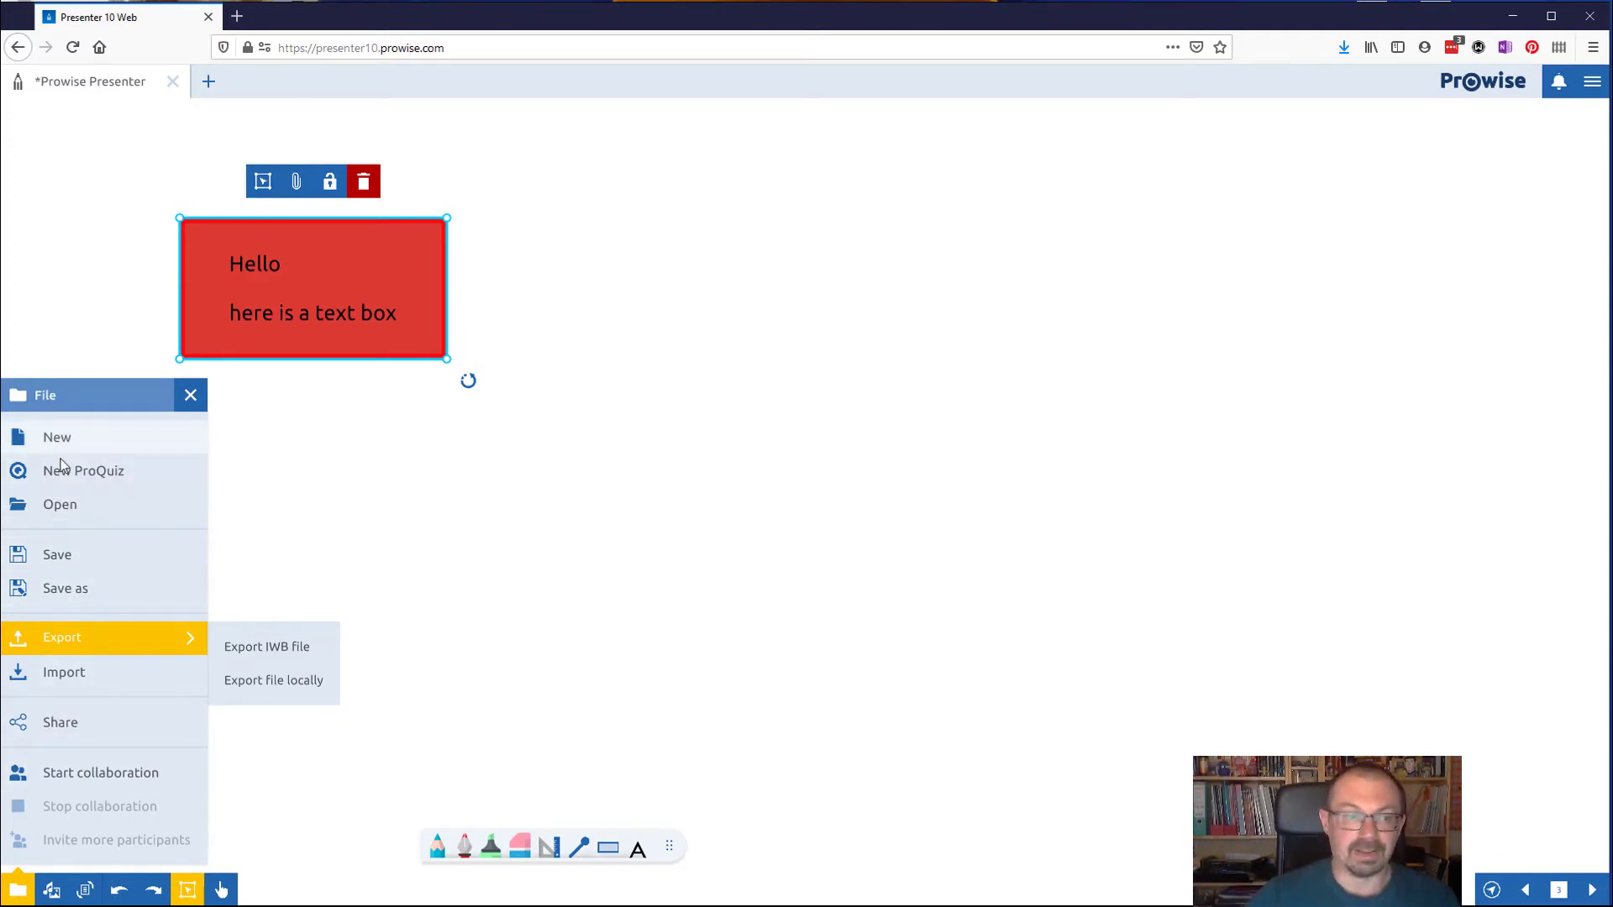
left_click(497, 771)
left_click(52, 892)
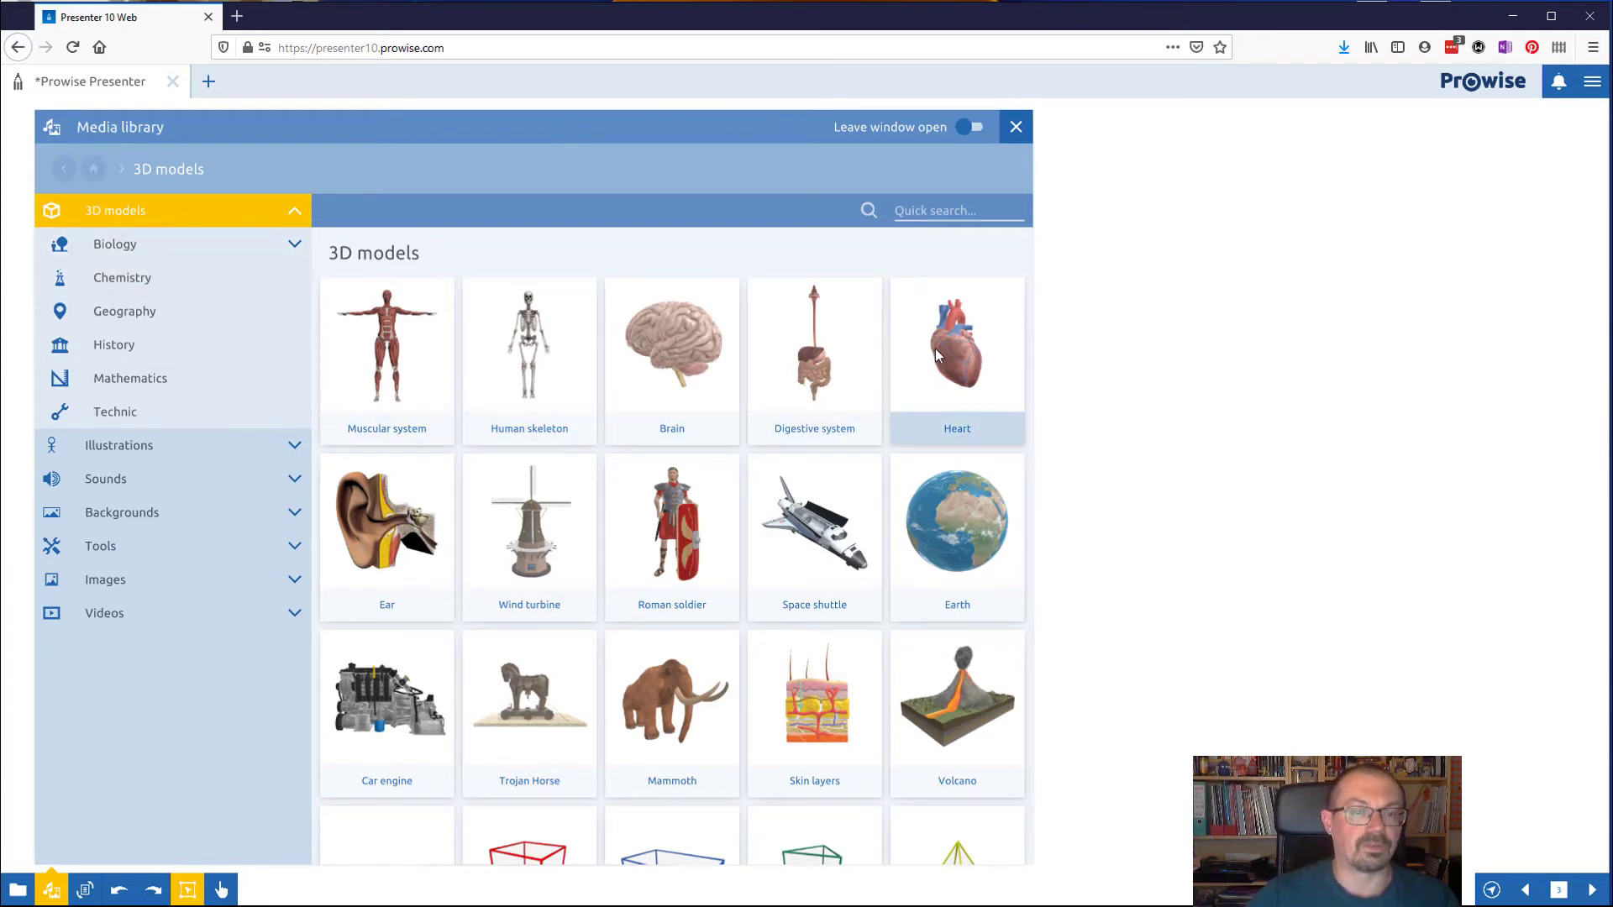
- Insert the Heart 3D model from the media library and rotate it to inspect it
scroll(949, 345, "down", 1)
left_click(976, 378)
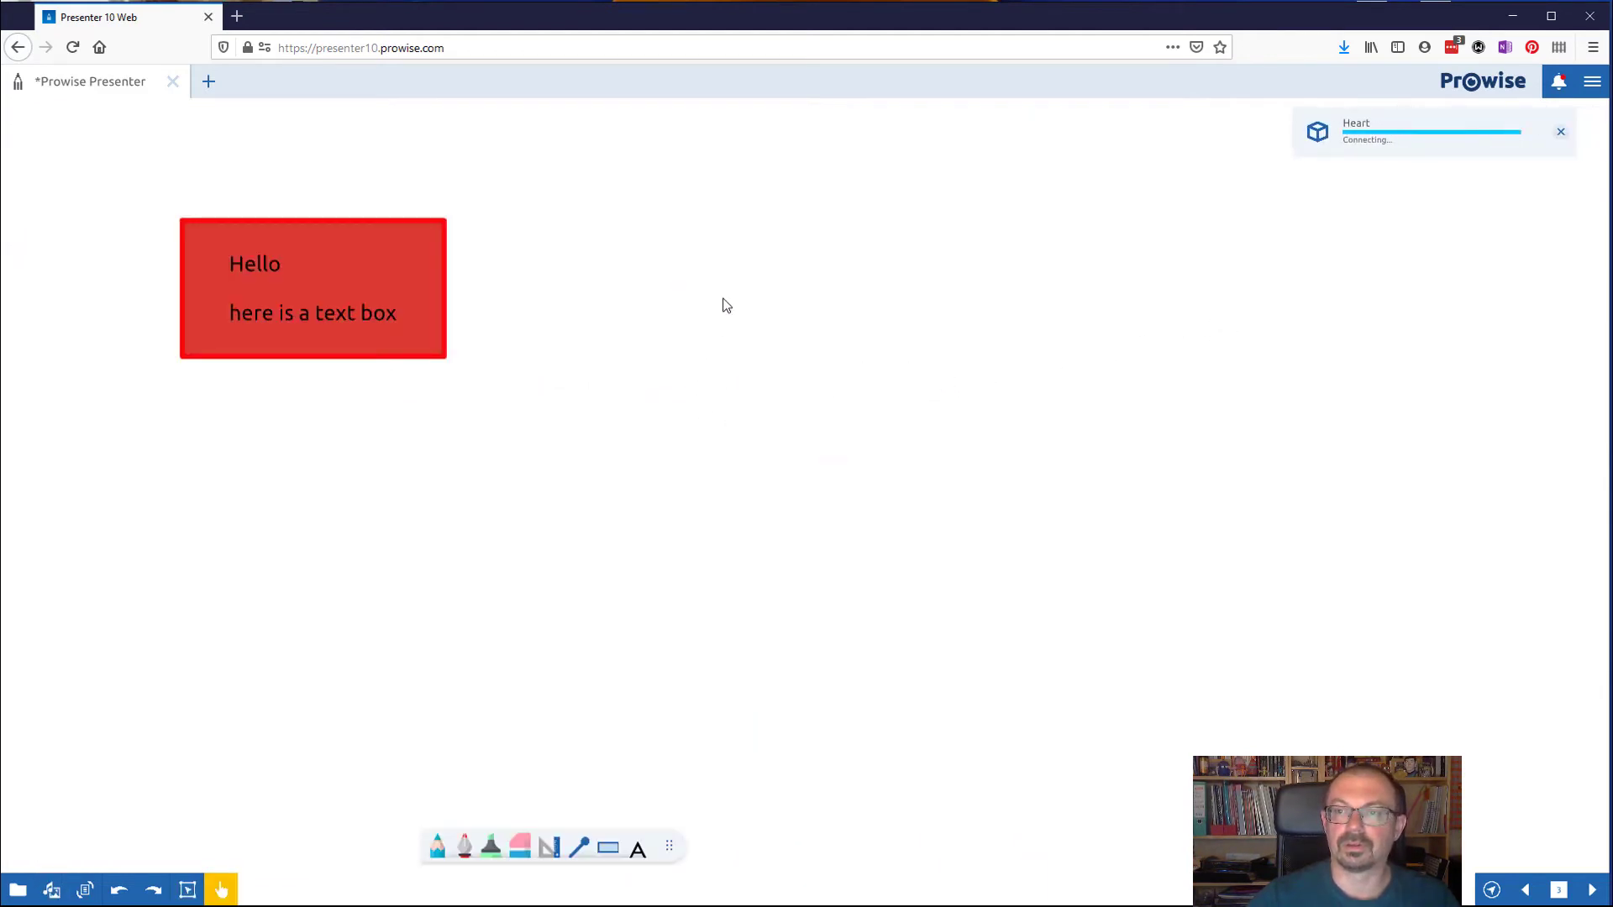
mouse_move(767, 487)
left_mouse_down()
mouse_move(655, 483)
mouse_move(935, 405)
mouse_move(799, 536)
mouse_move(709, 533)
mouse_move(760, 478)
left_mouse_up()
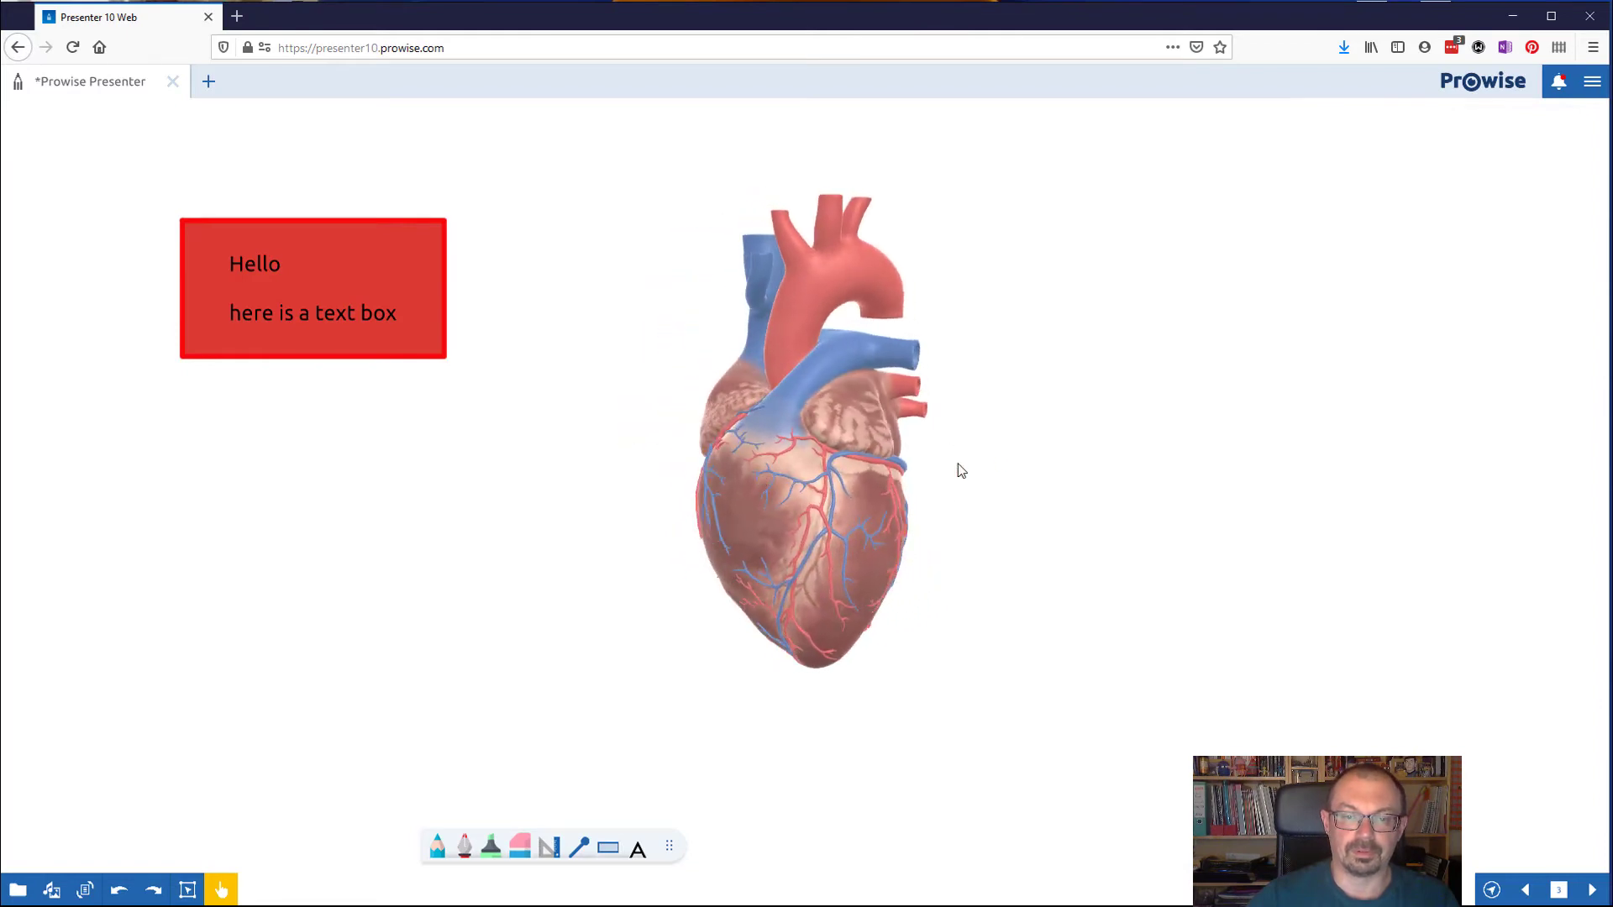
left_click_drag(910, 467, 828, 467)
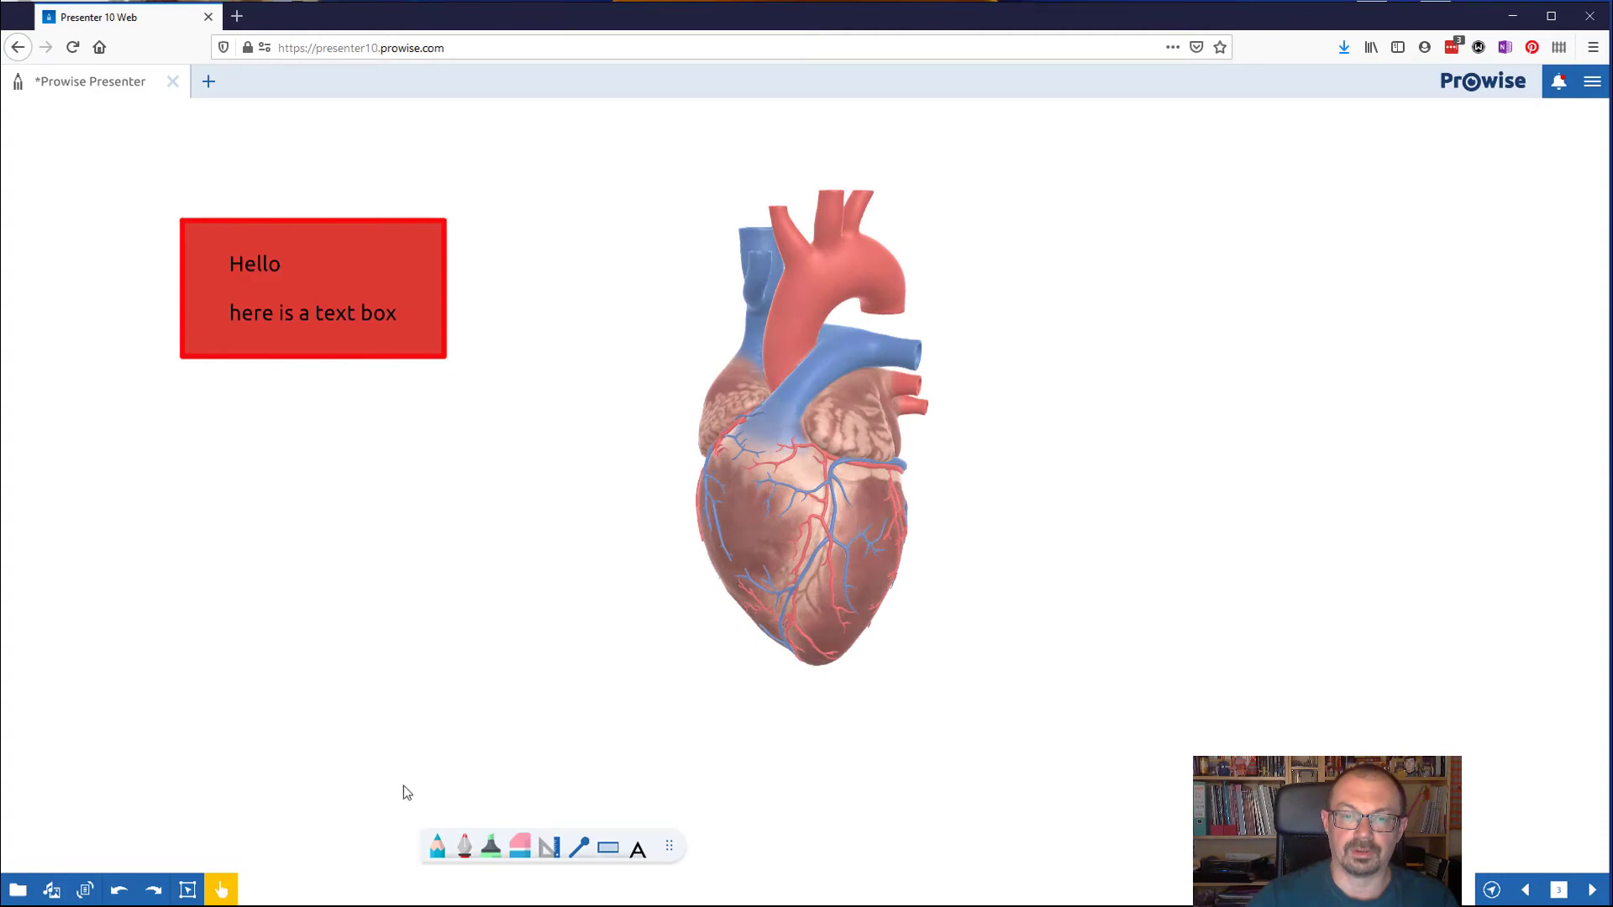
- Drag the heart's corner handles to enlarge it greatly, then rotate it back and forth
left_click(188, 890)
left_click(781, 580)
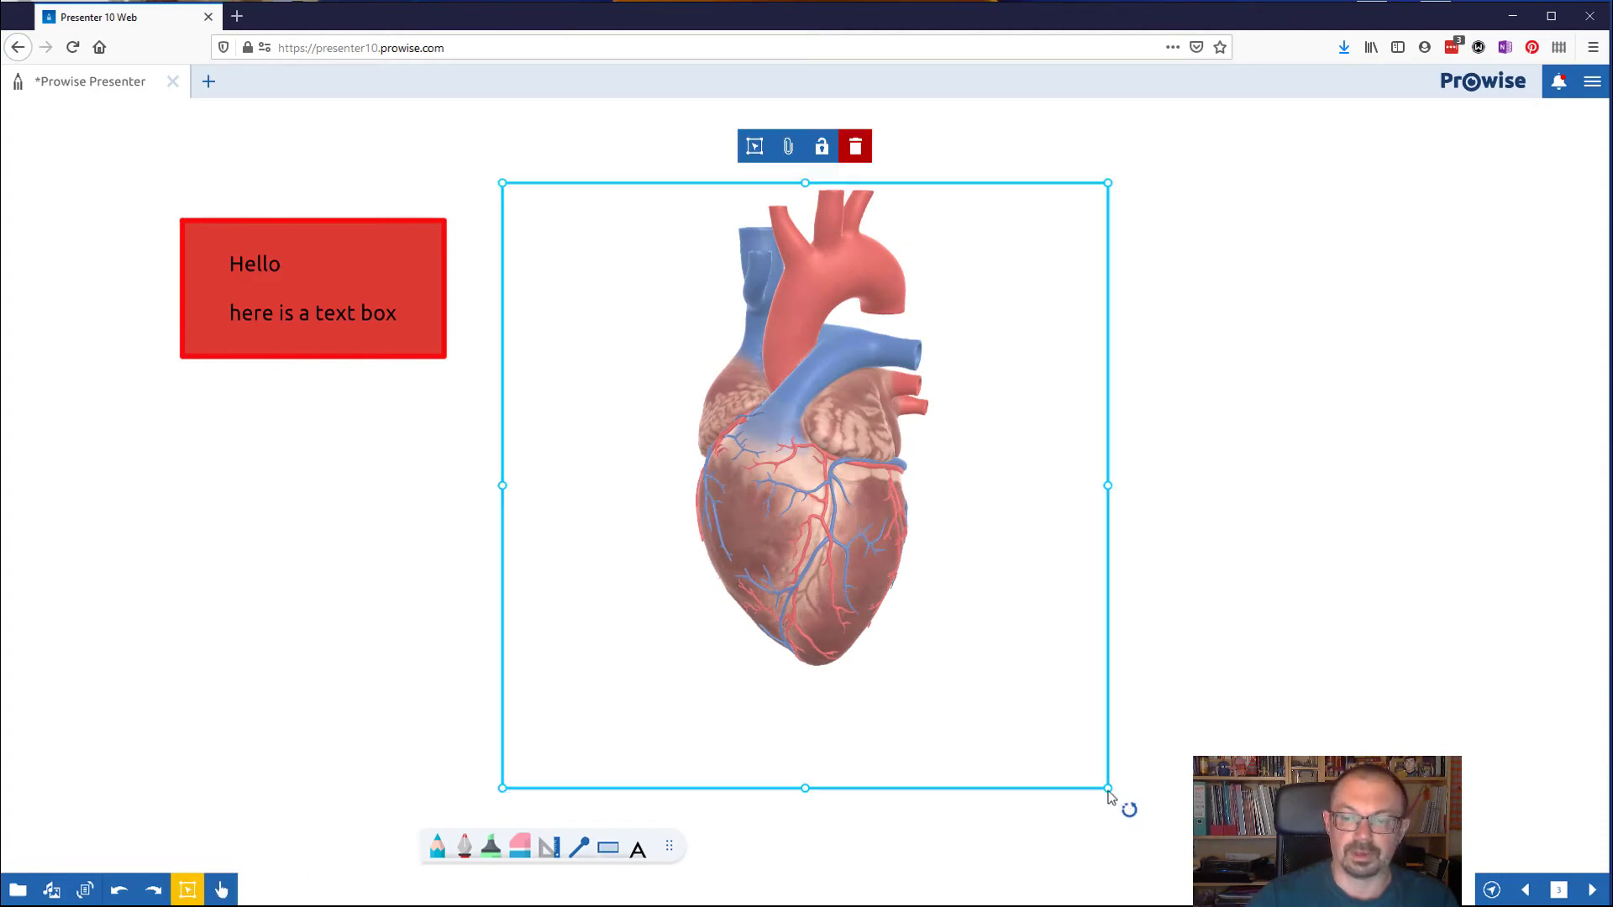
left_click_drag(1109, 794, 1223, 902)
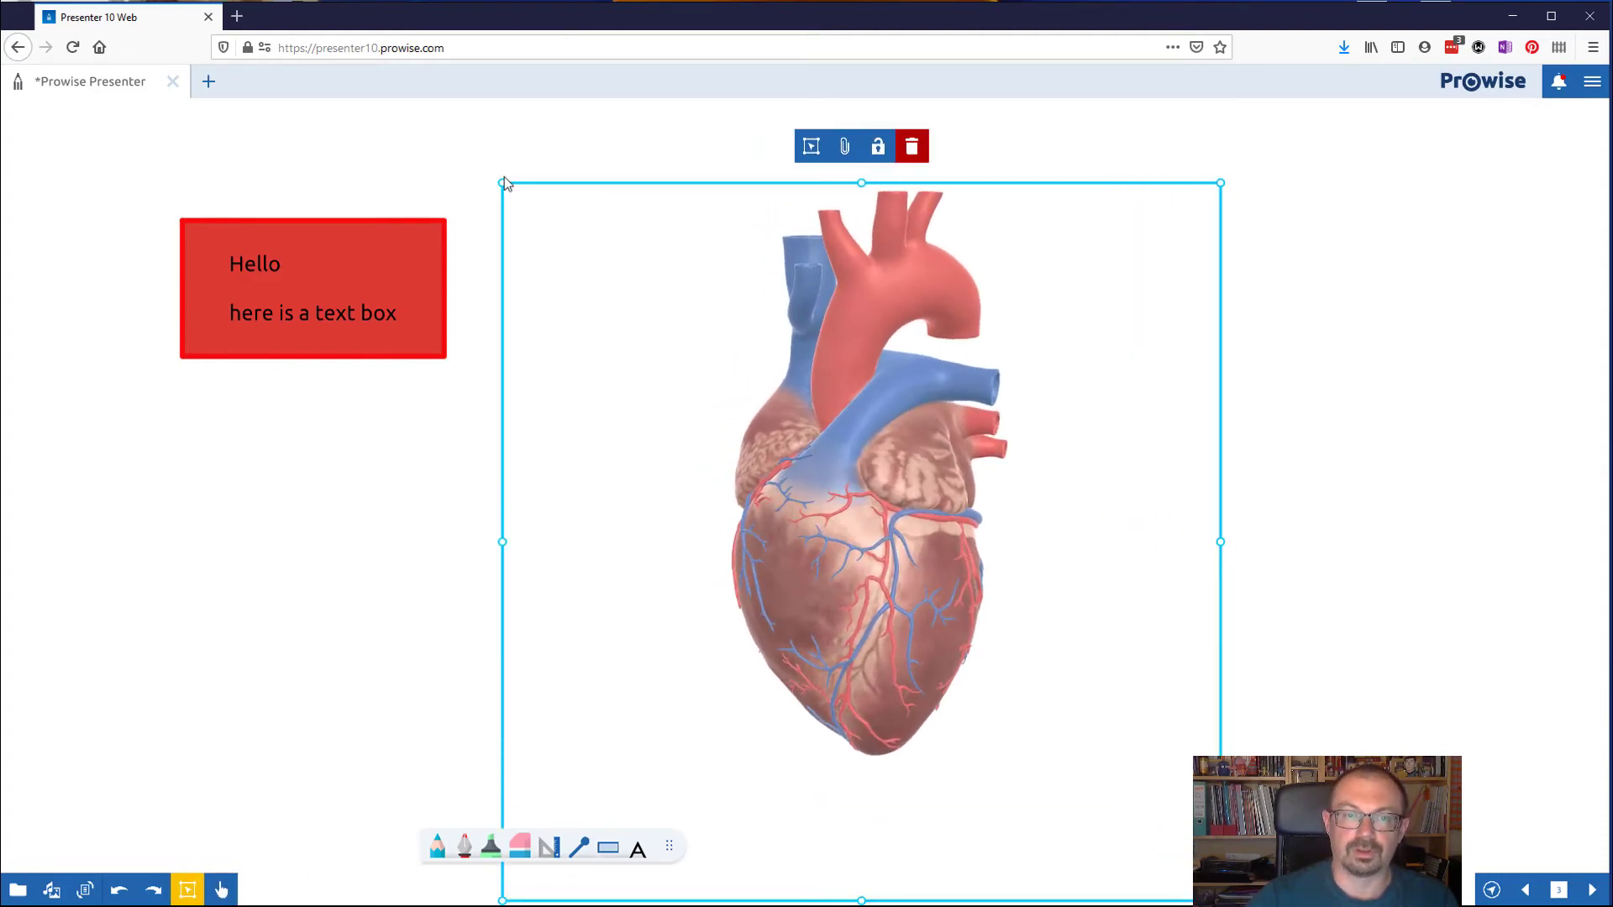
left_click_drag(504, 182, 437, 119)
left_click(221, 890)
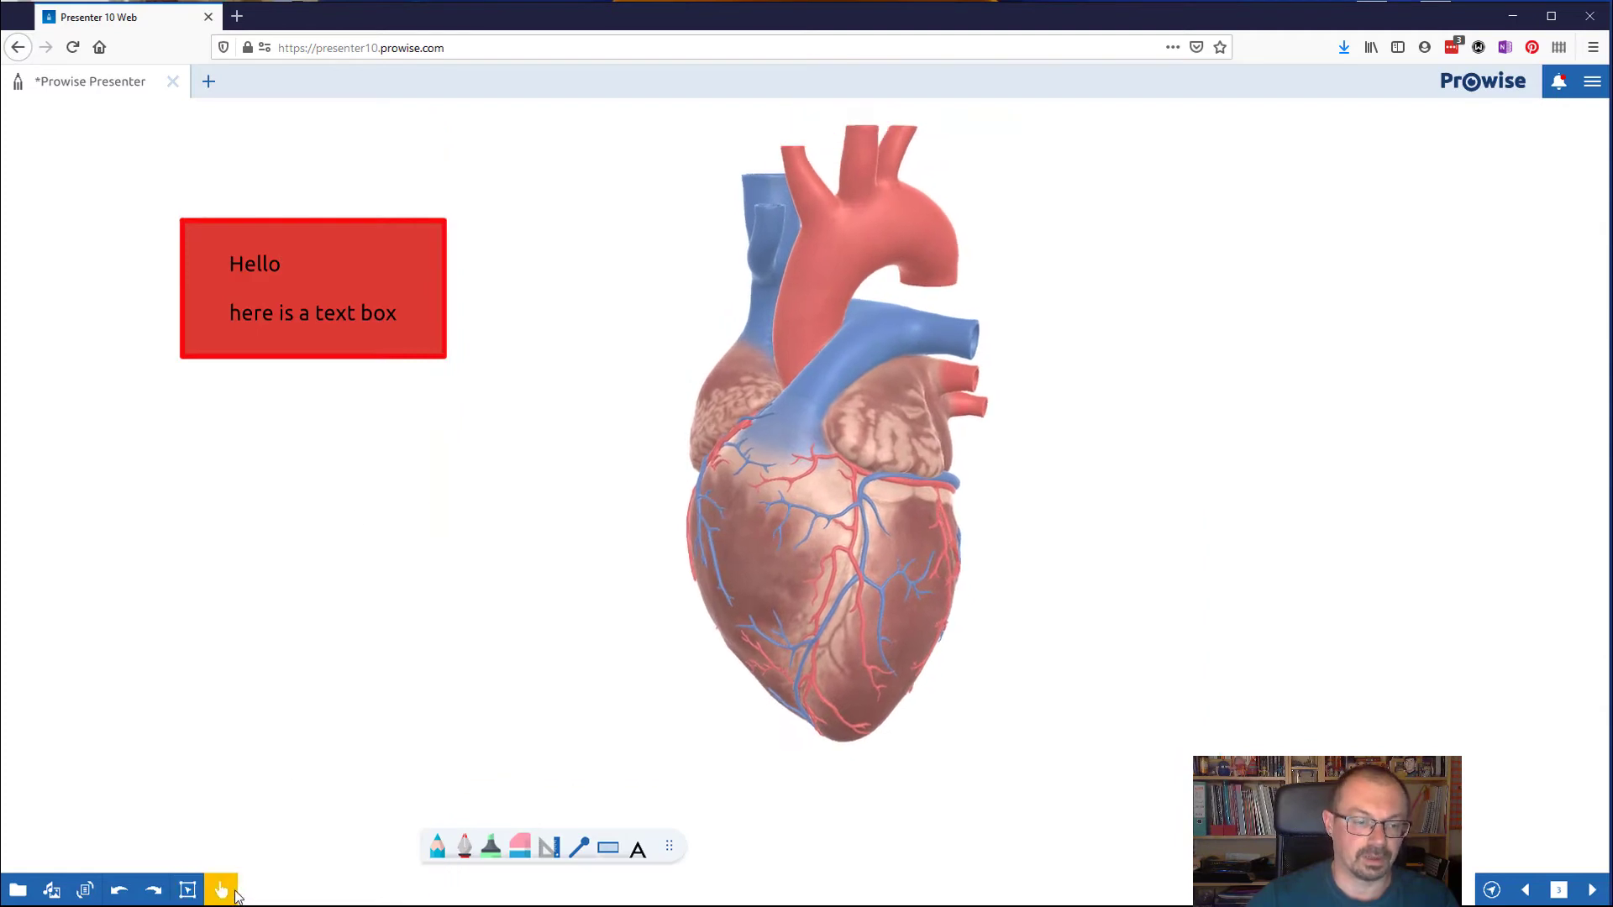
left_click_drag(663, 588, 848, 521)
- Go to the next blank page and open the media library
left_click(1592, 890)
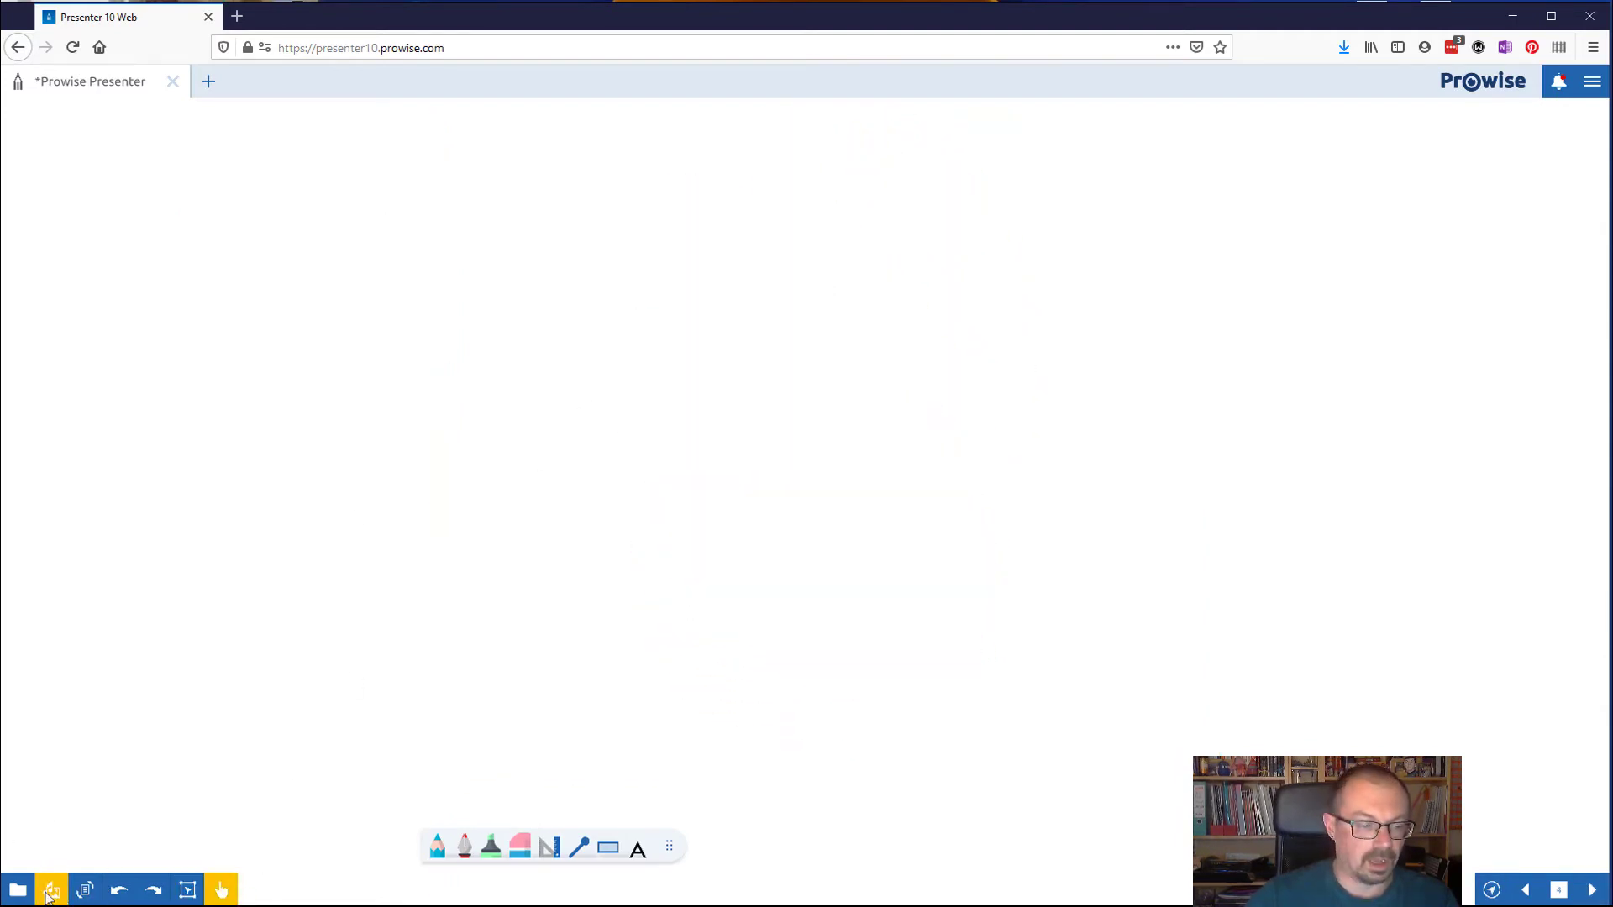
left_click(47, 891)
scroll(734, 430, "down", 1)
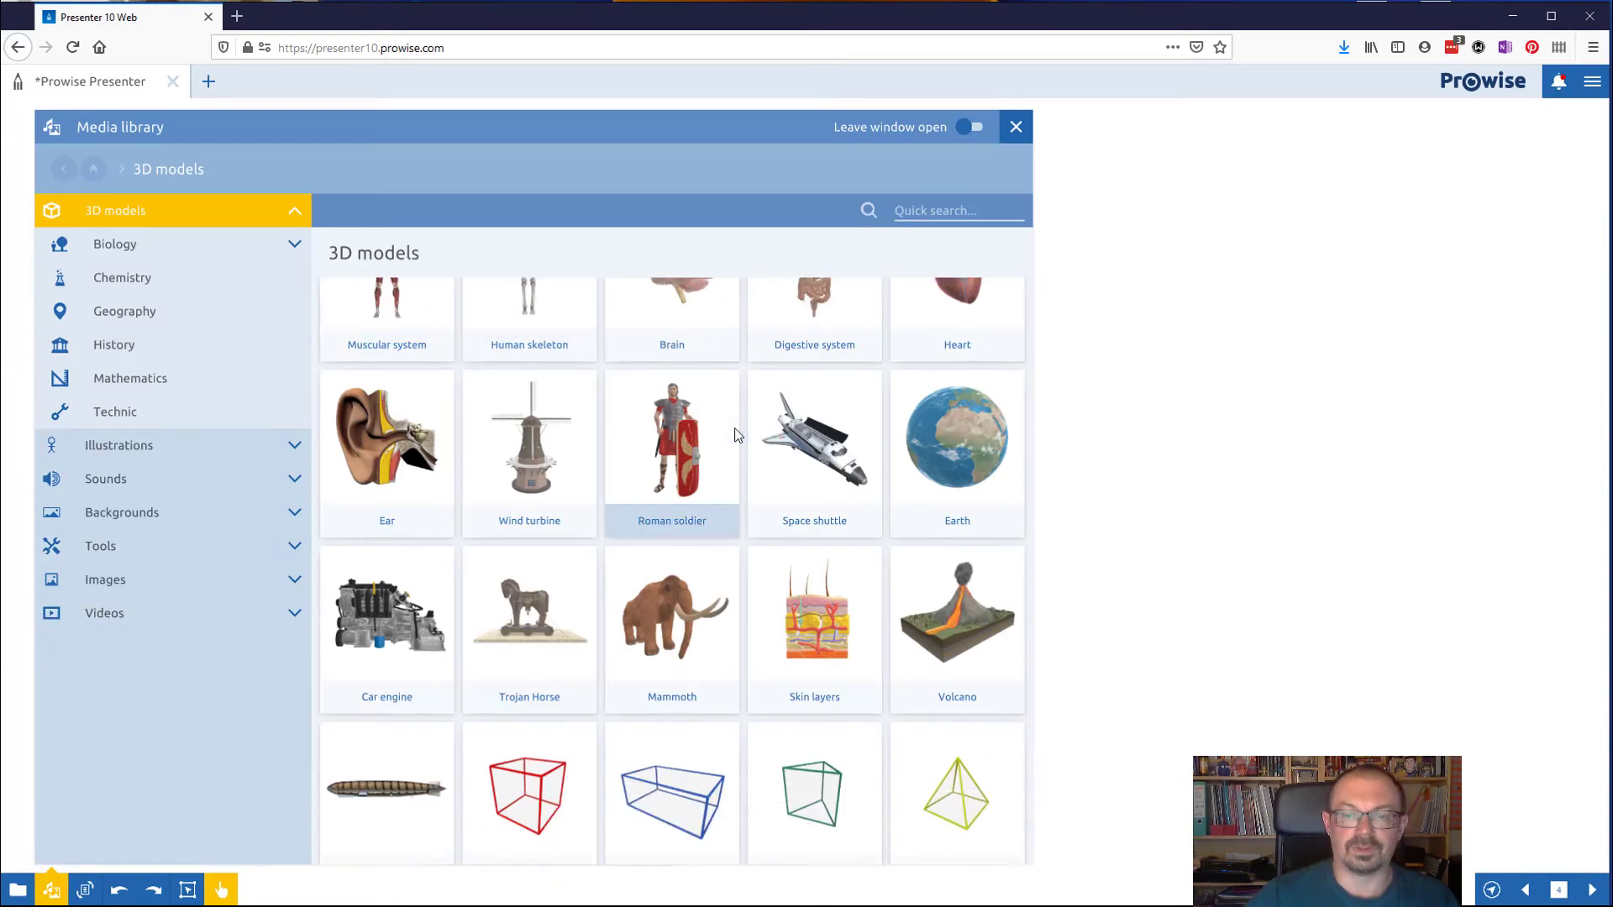
scroll(736, 435, "down", 1)
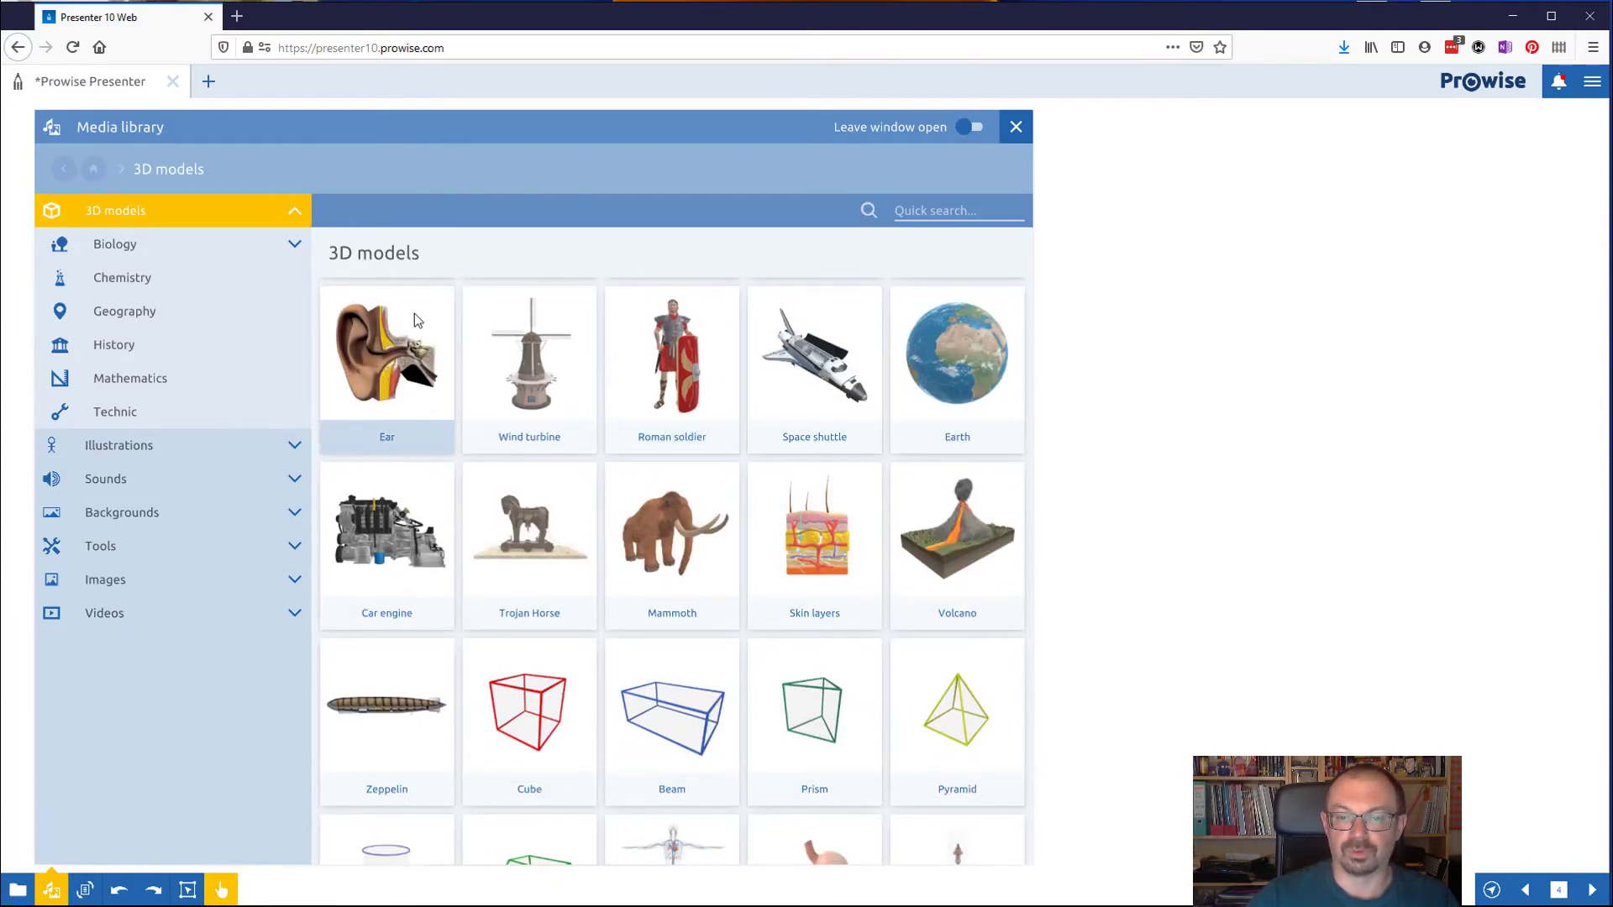
- Browse Illustrations, Science and Earth sciences, then Sounds, ending on the Backgrounds list
left_click(112, 445)
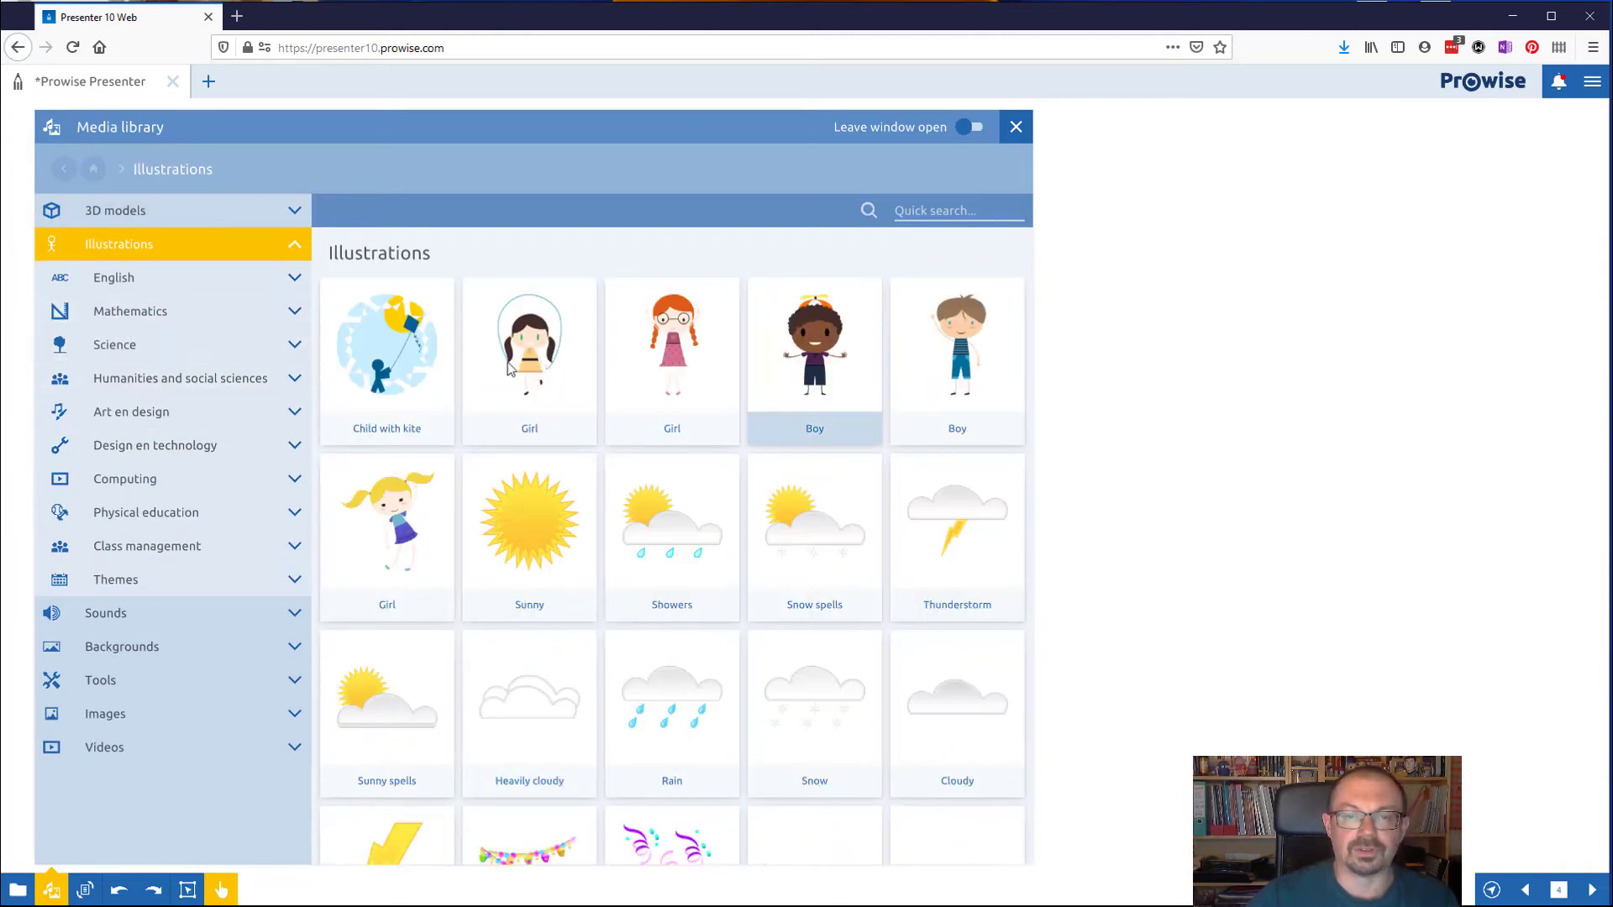
left_click(109, 346)
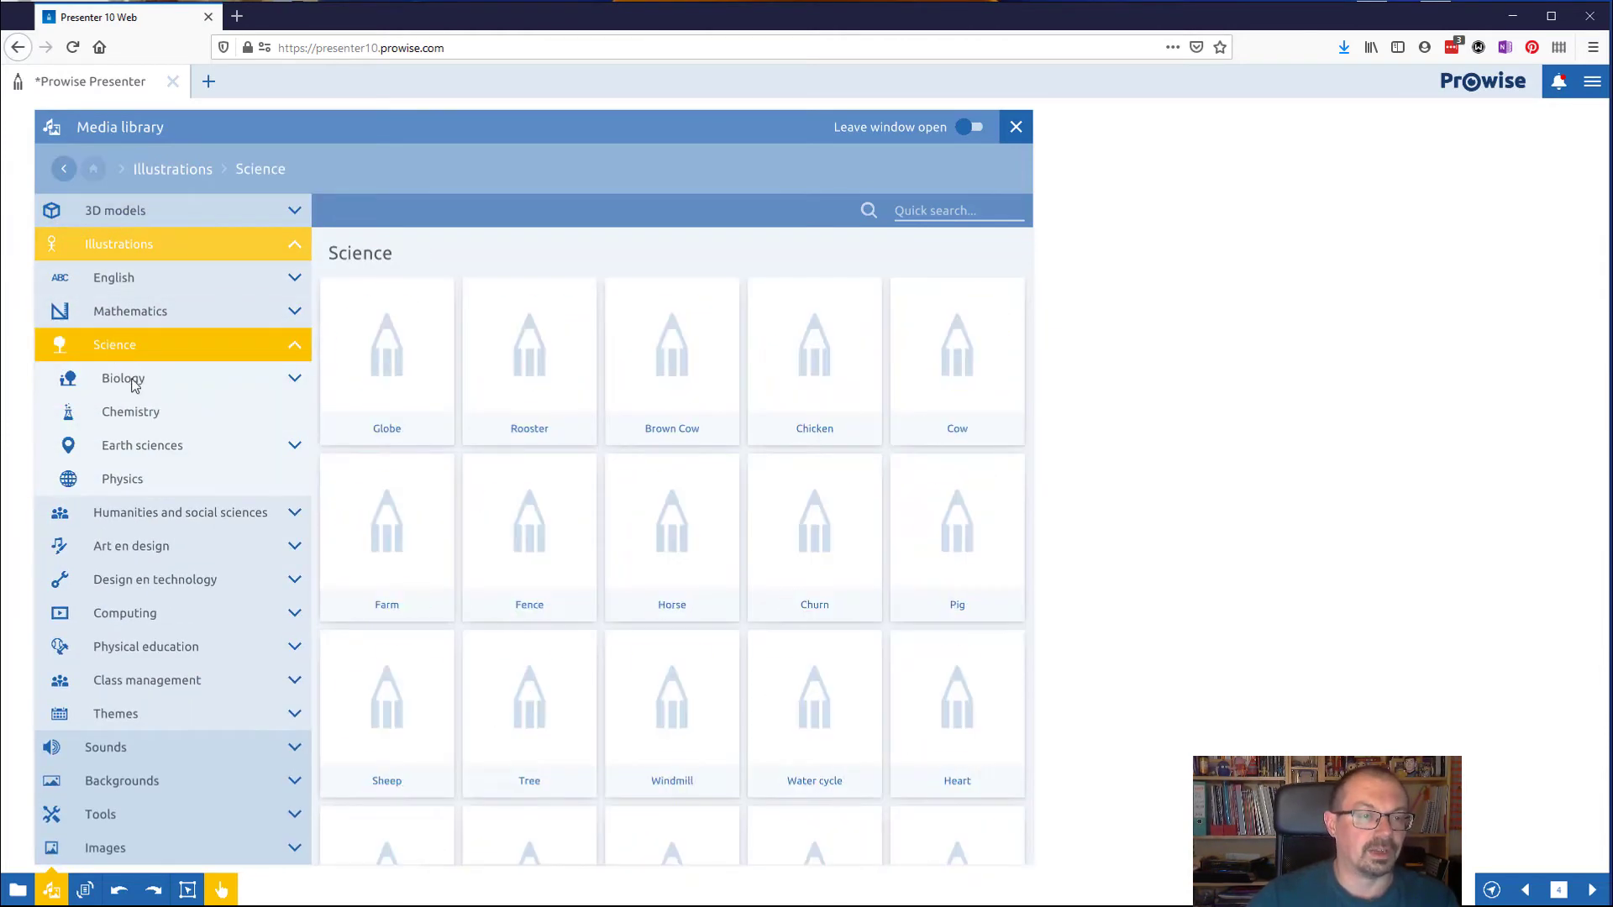
left_click(132, 447)
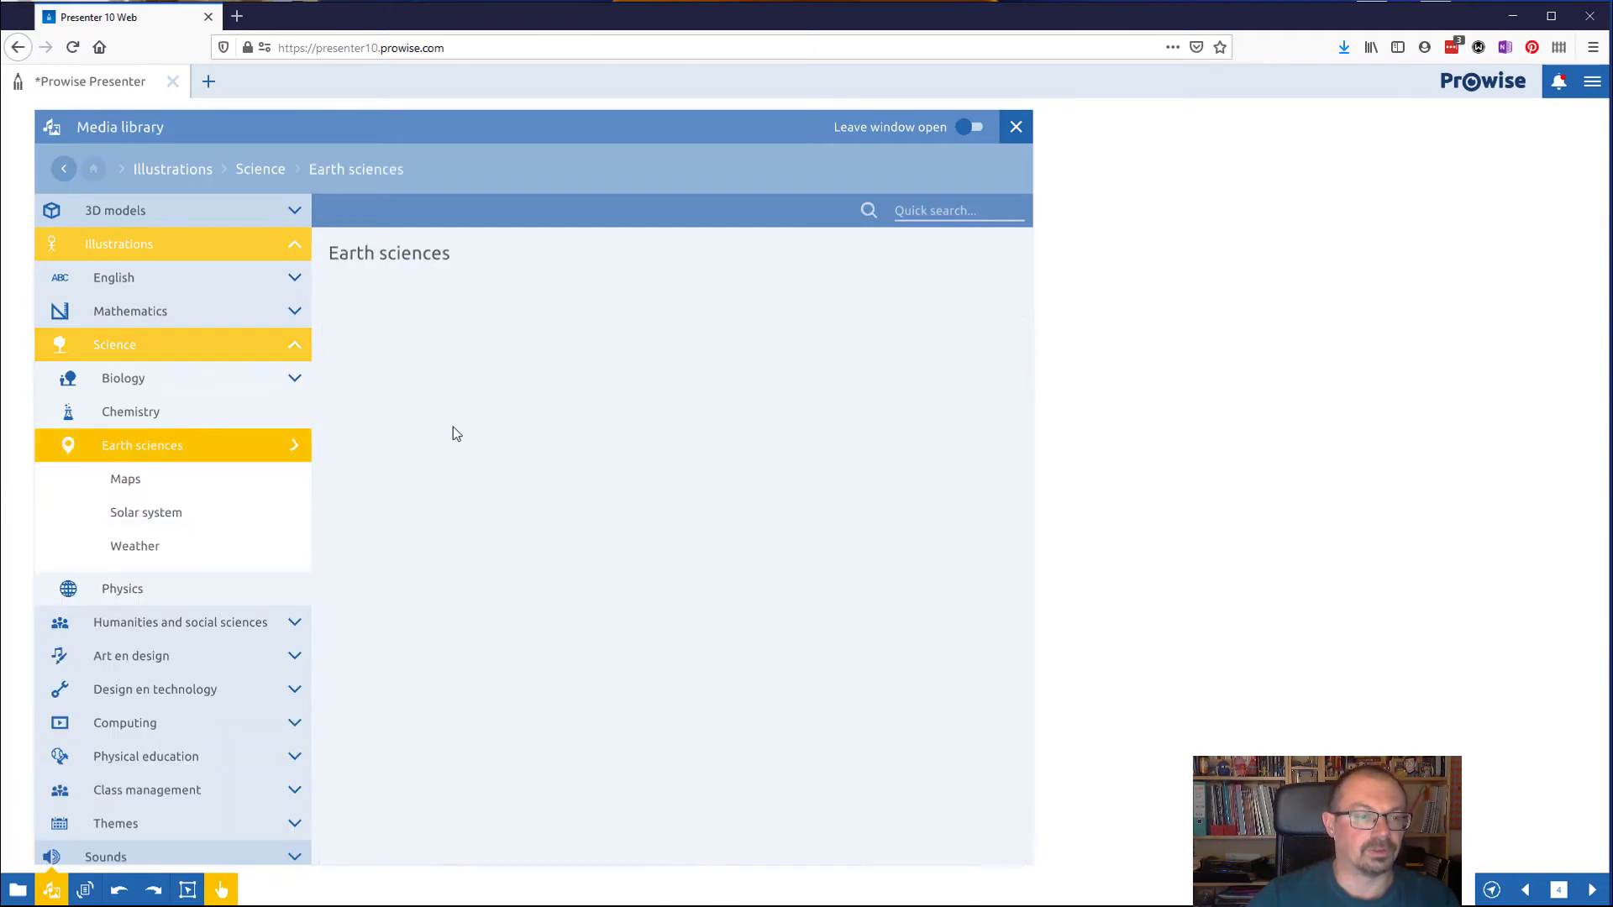
scroll(98, 550, "down", 2)
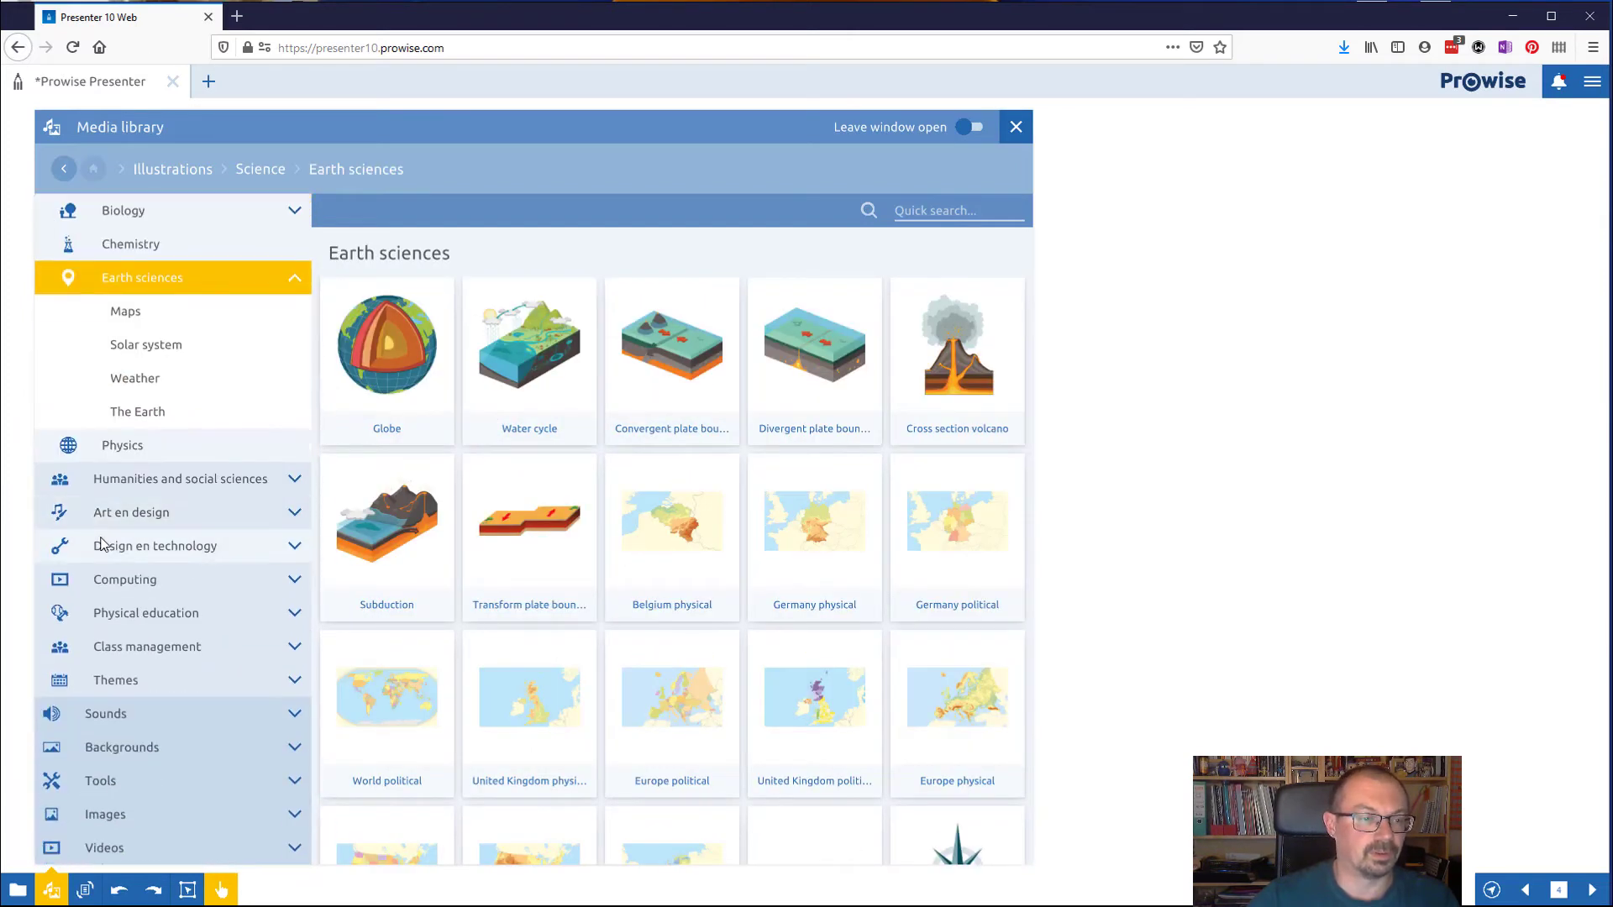
left_click(100, 715)
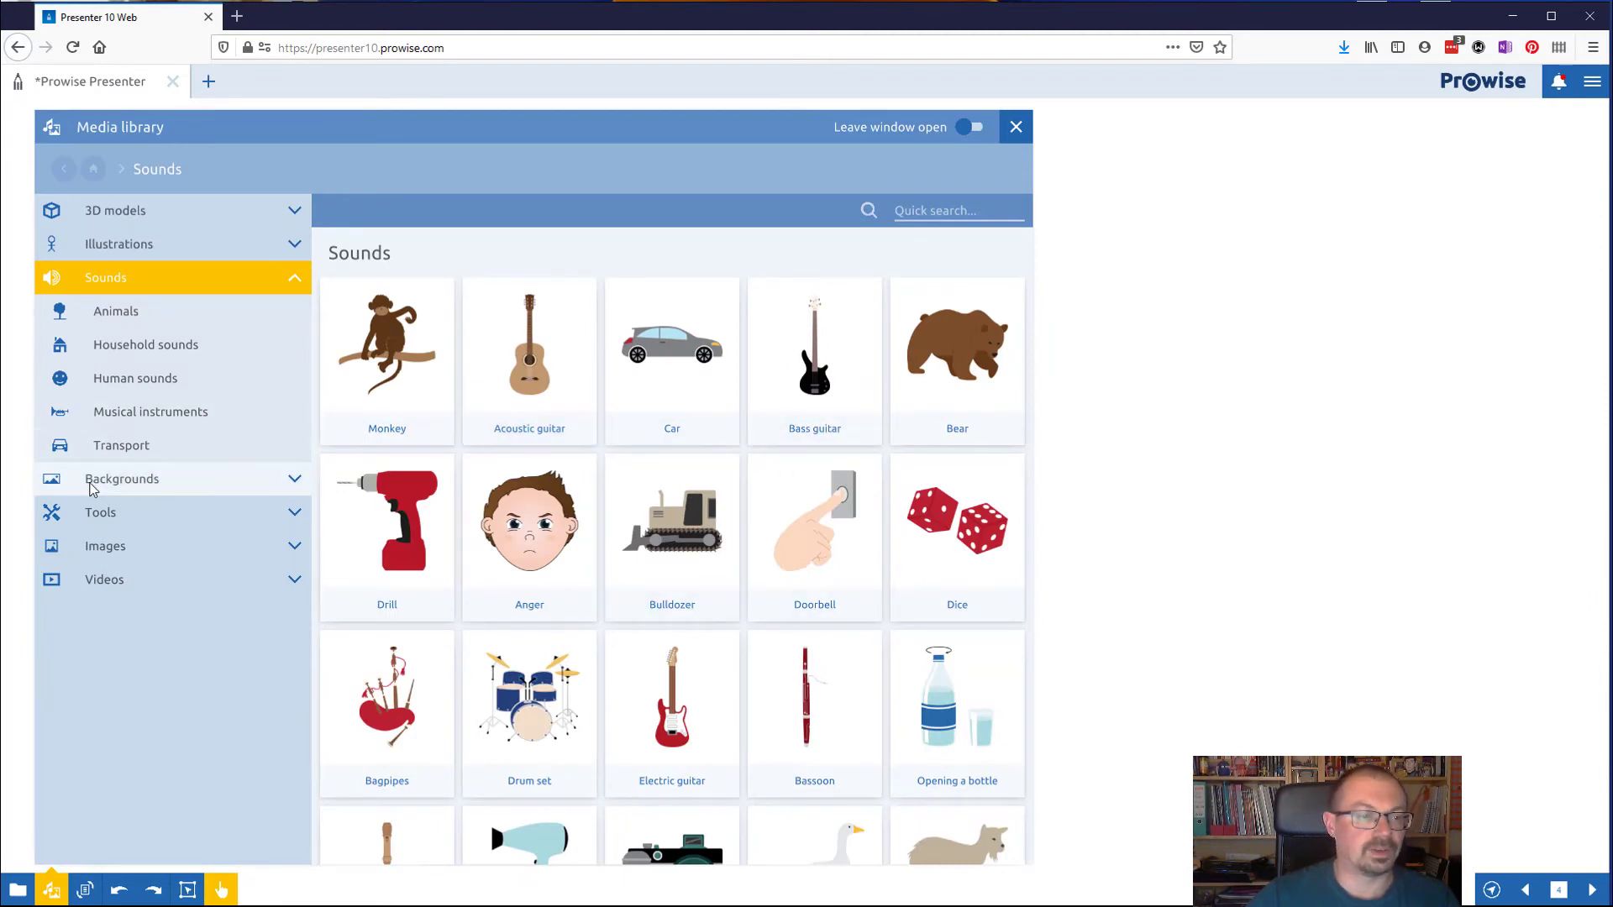
left_click(99, 479)
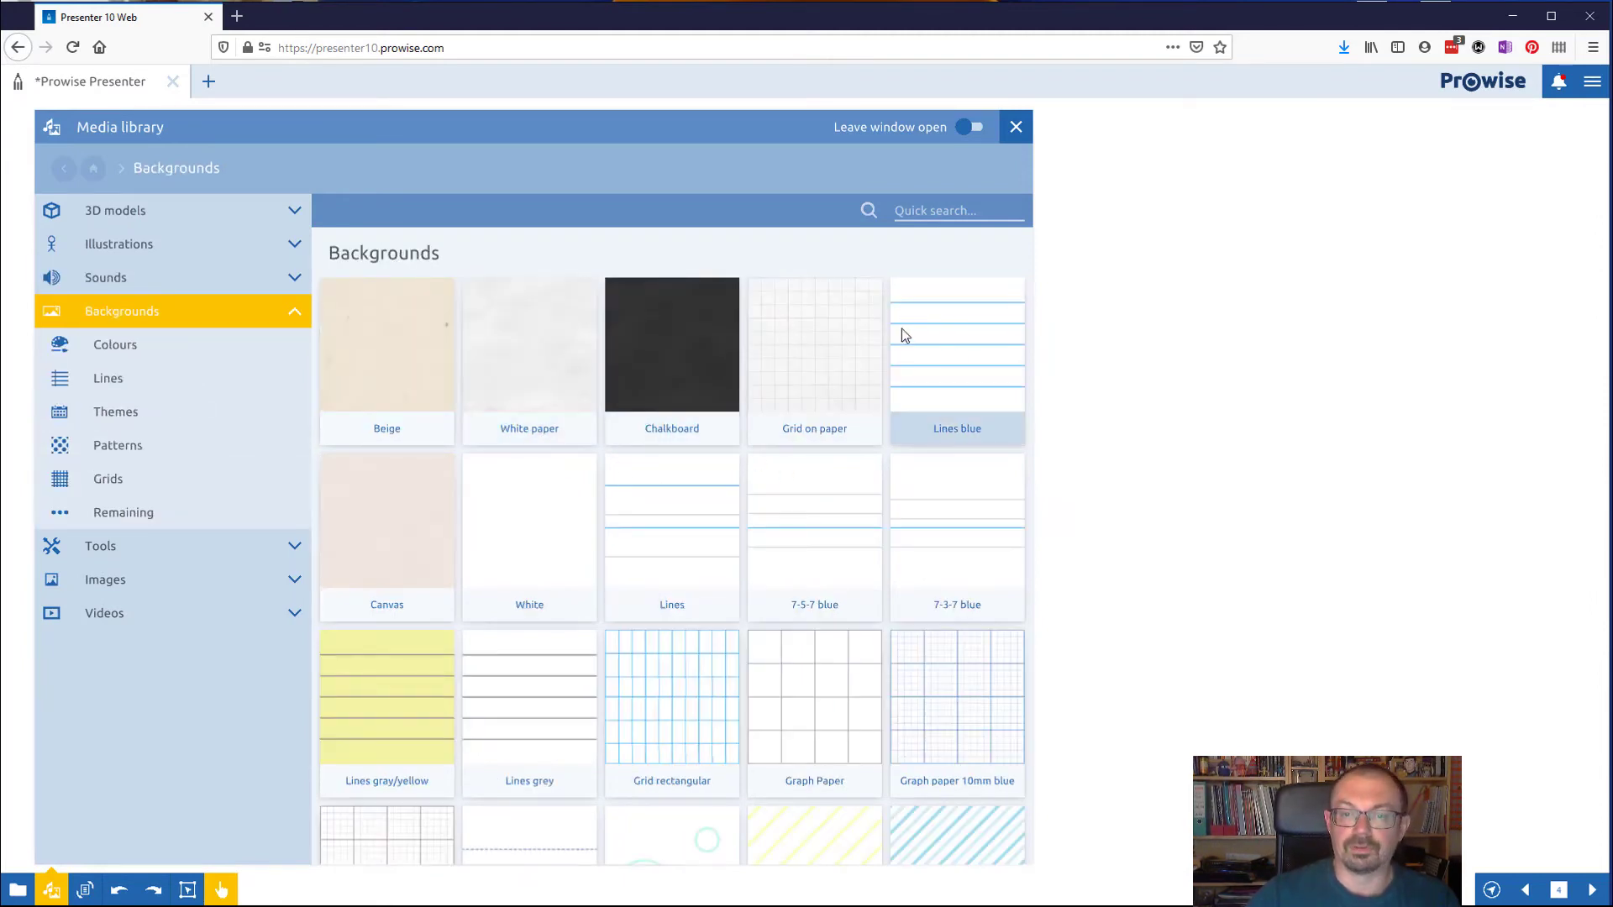
scroll(889, 692, "down", 2)
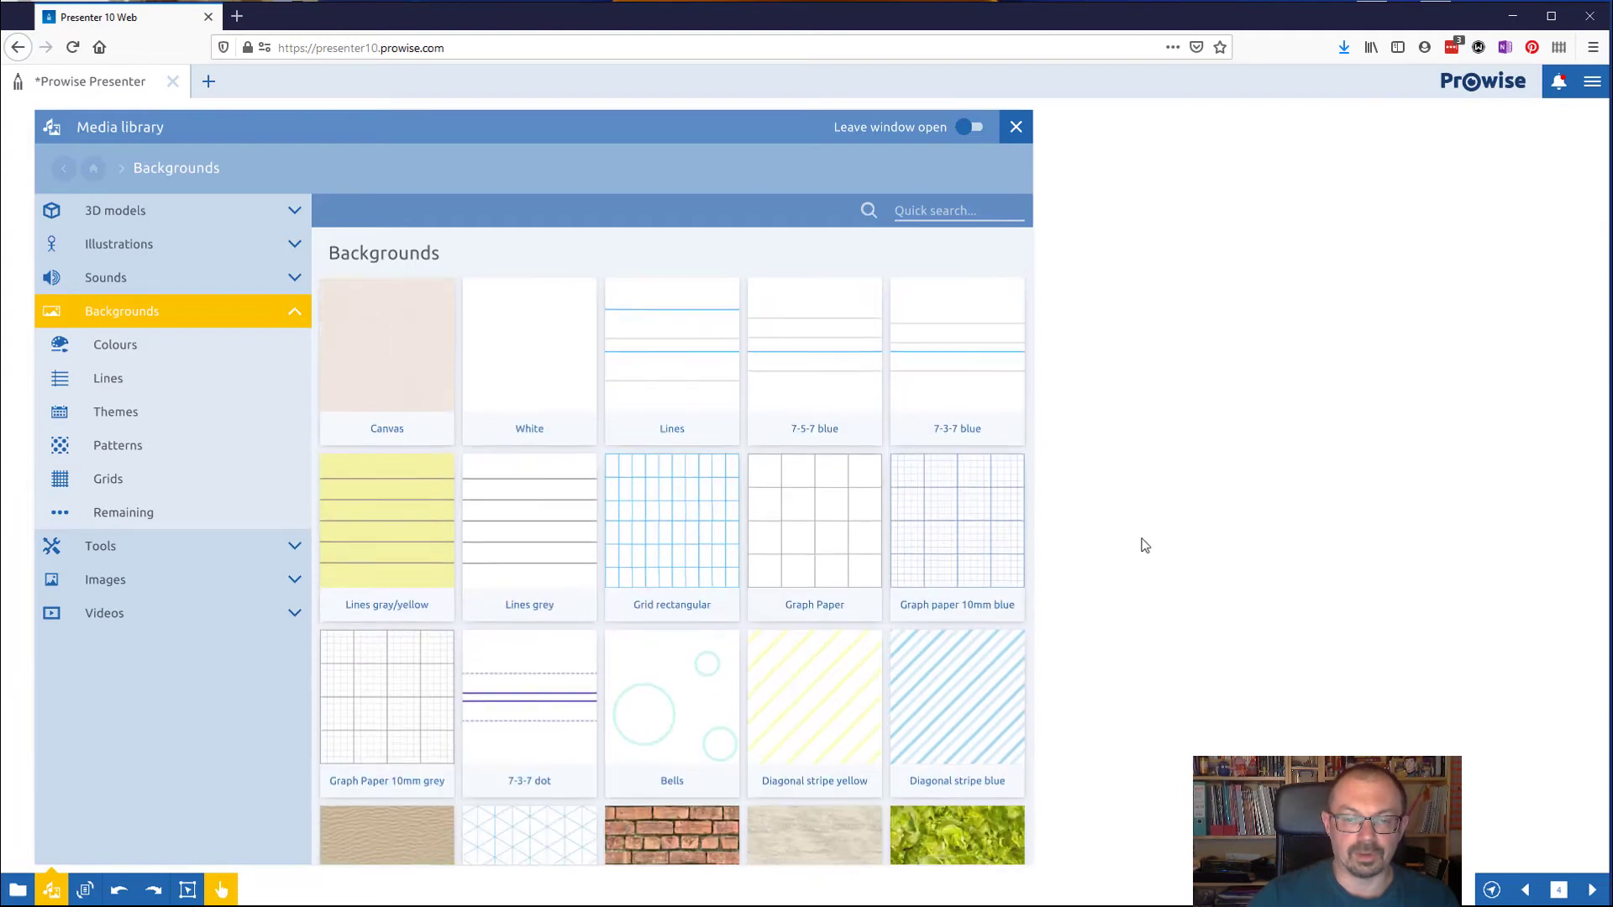
- Apply the Graph Paper background to the page, then reopen the media library's Tools
left_click(830, 531)
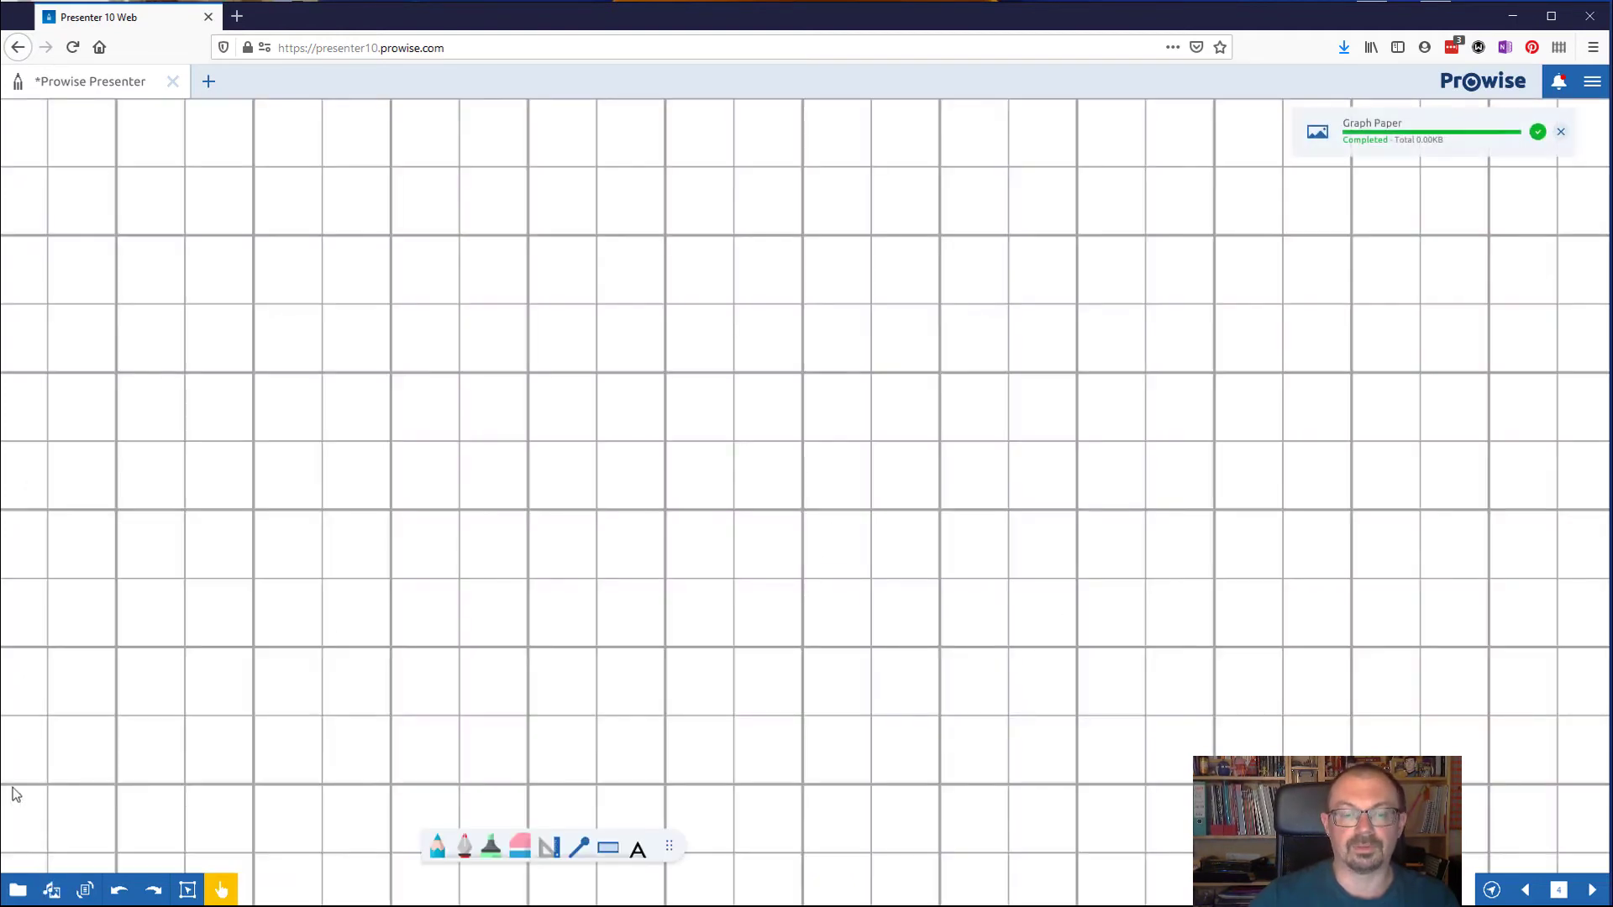
left_click(51, 889)
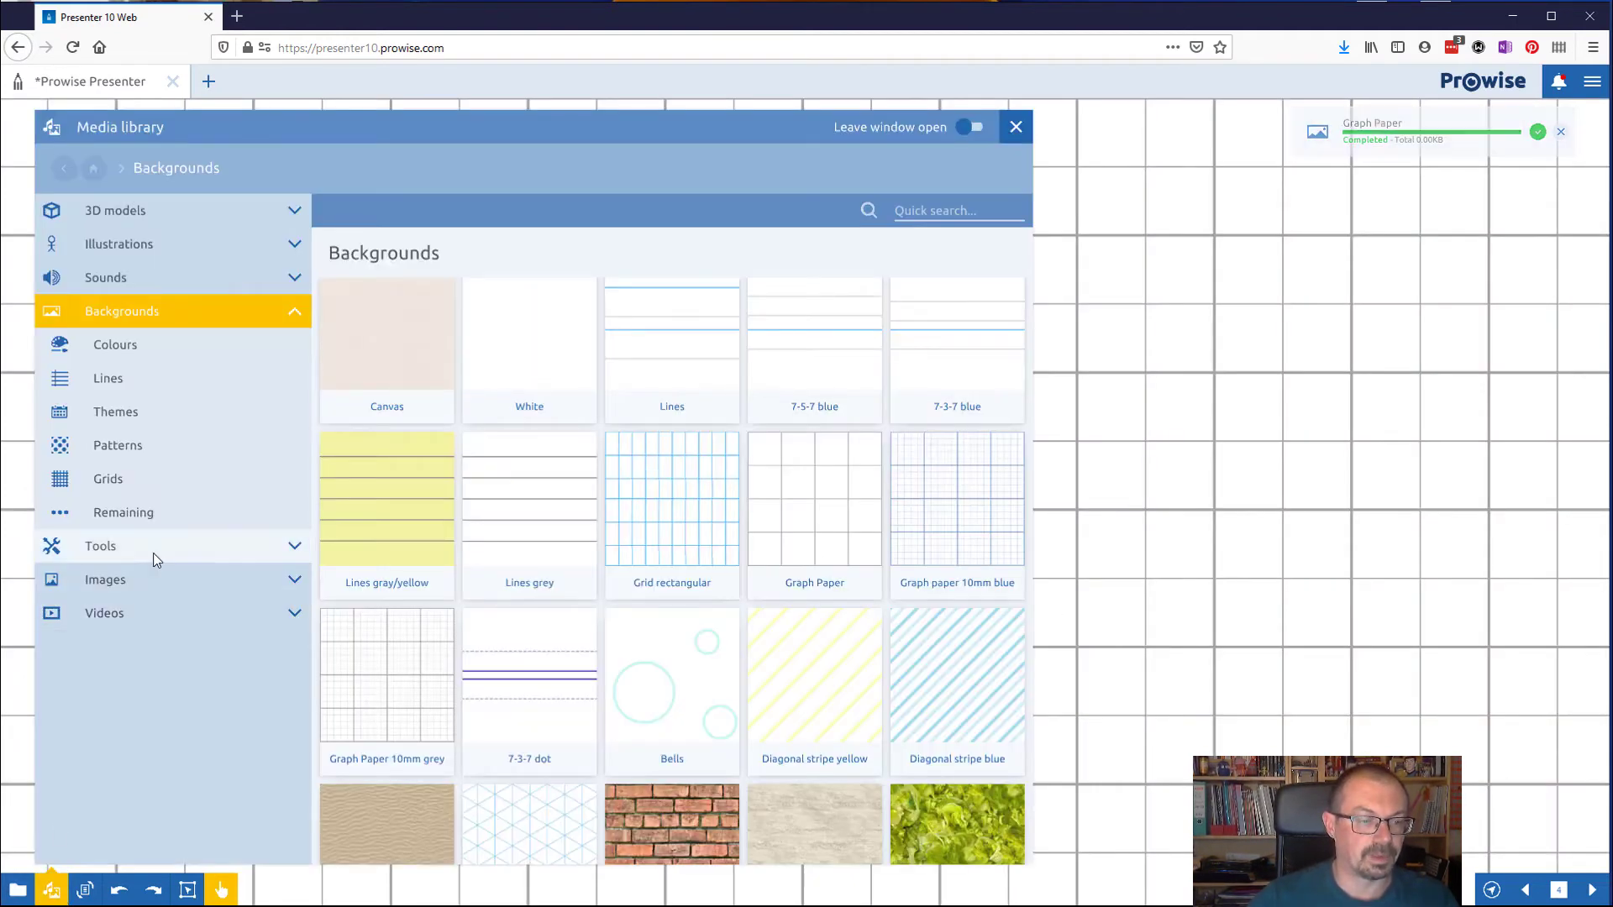
left_click(102, 556)
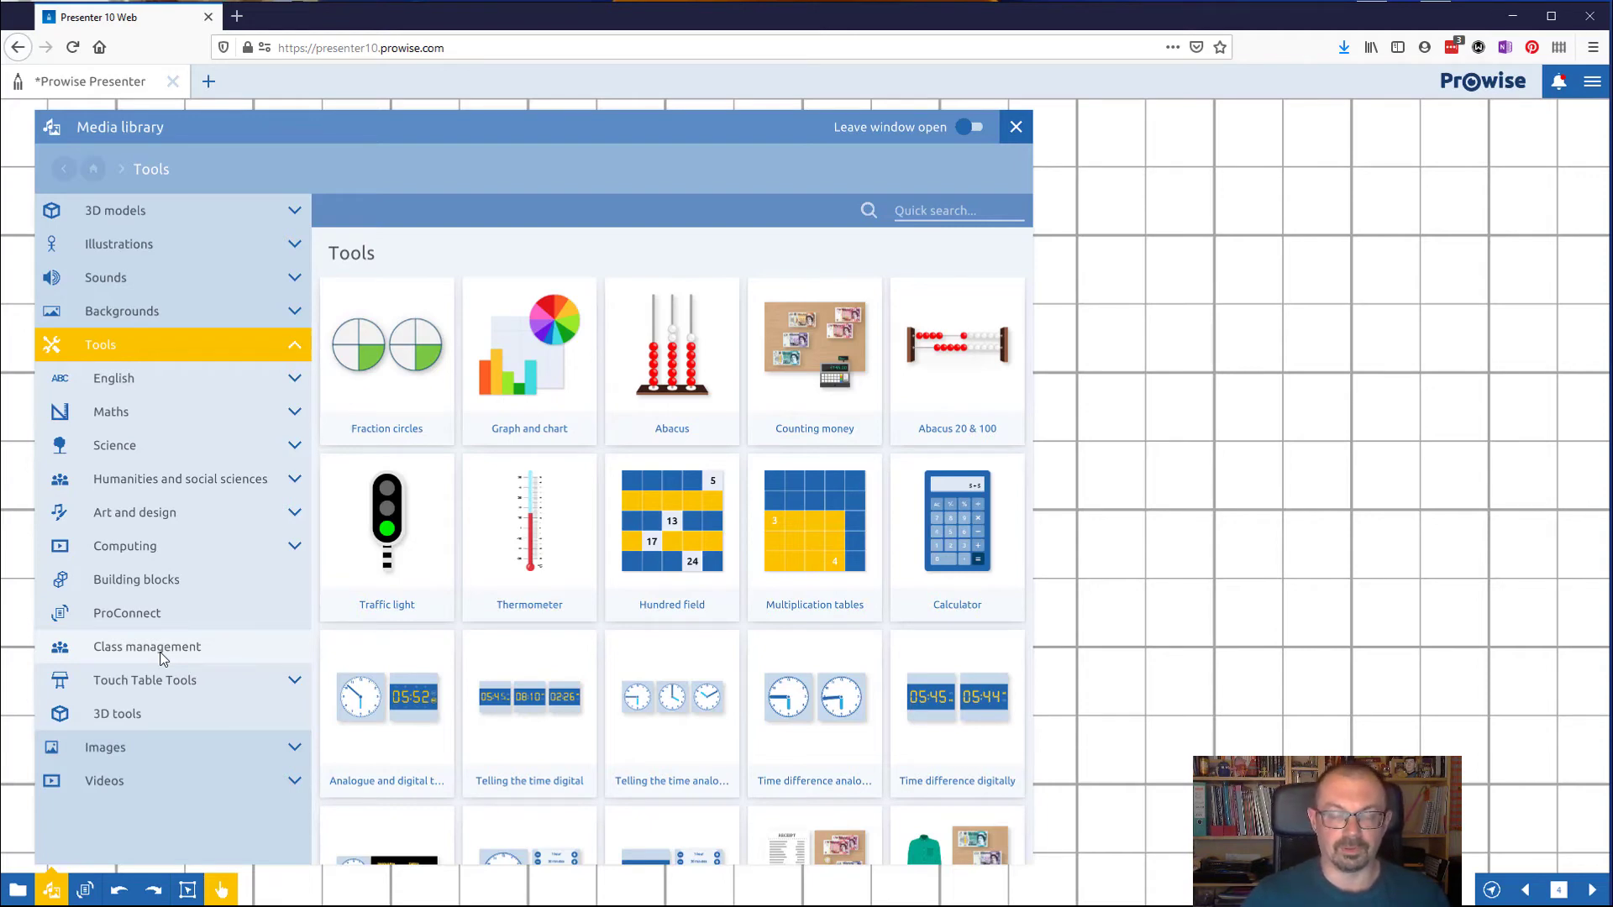
- Browse the Science, English and Maths tools, then show the Images collection
scroll(626, 685, "down", 3)
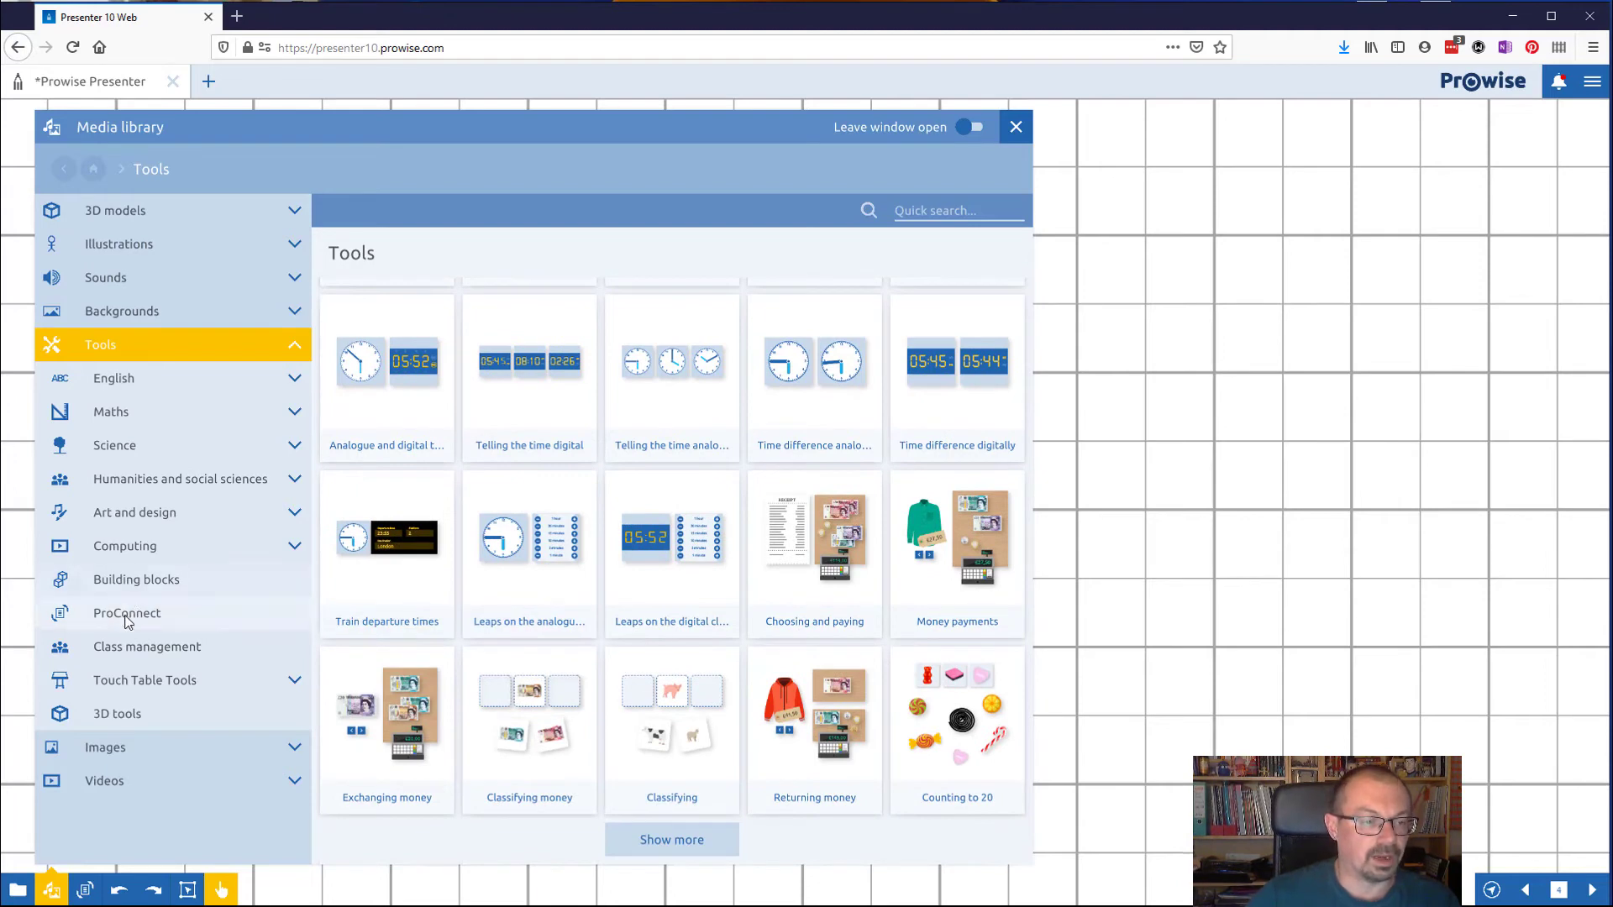
left_click(111, 443)
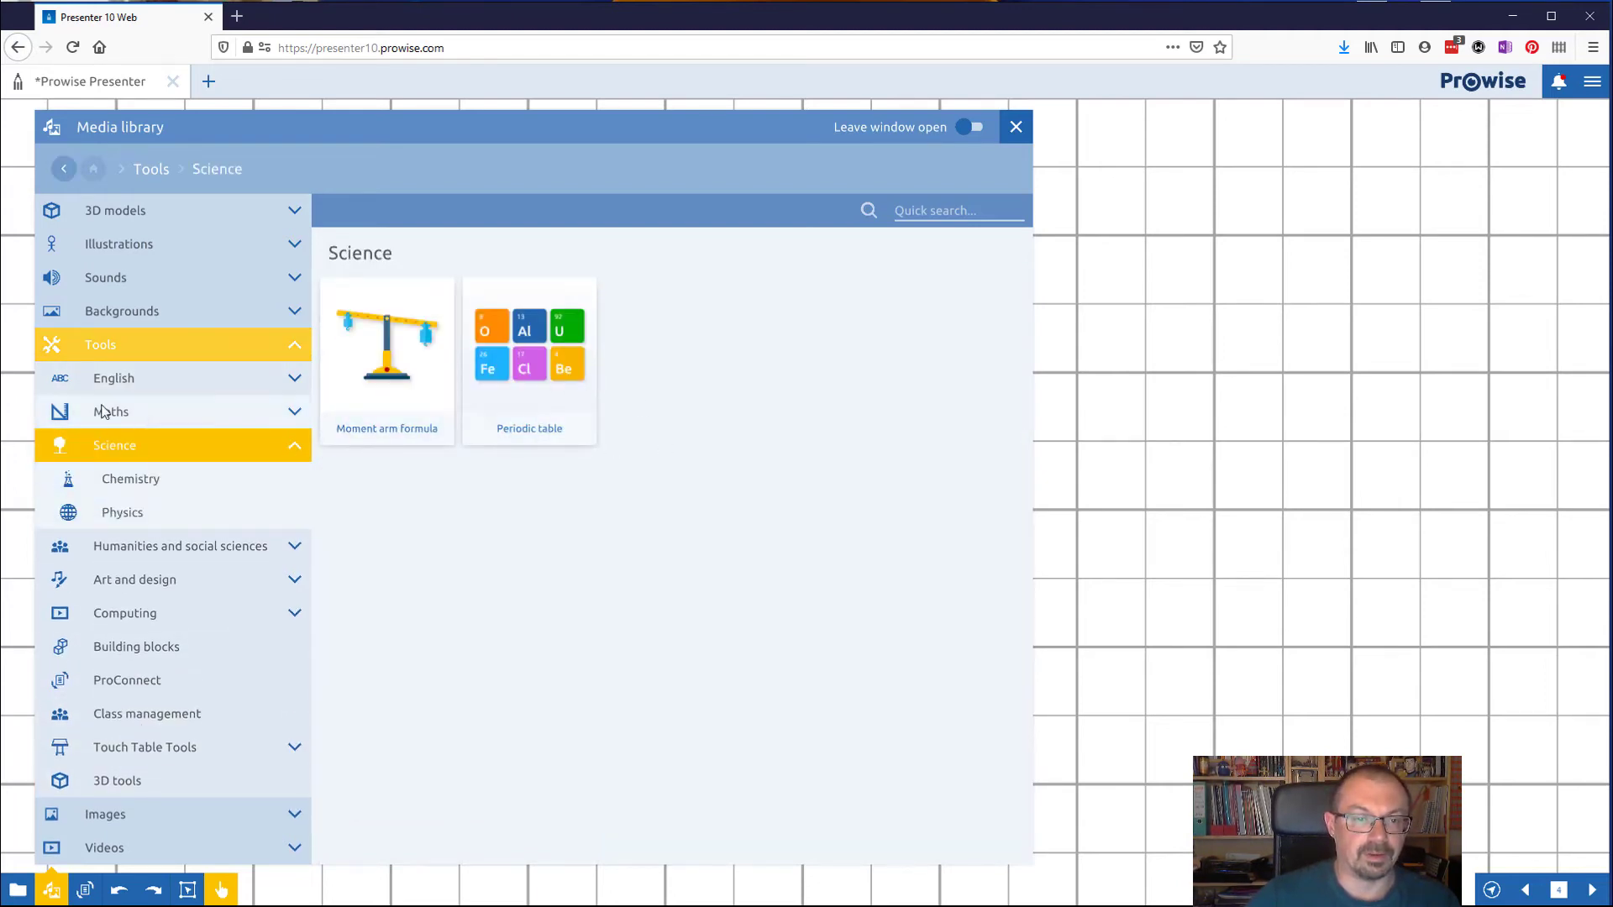
left_click(115, 377)
left_click(111, 546)
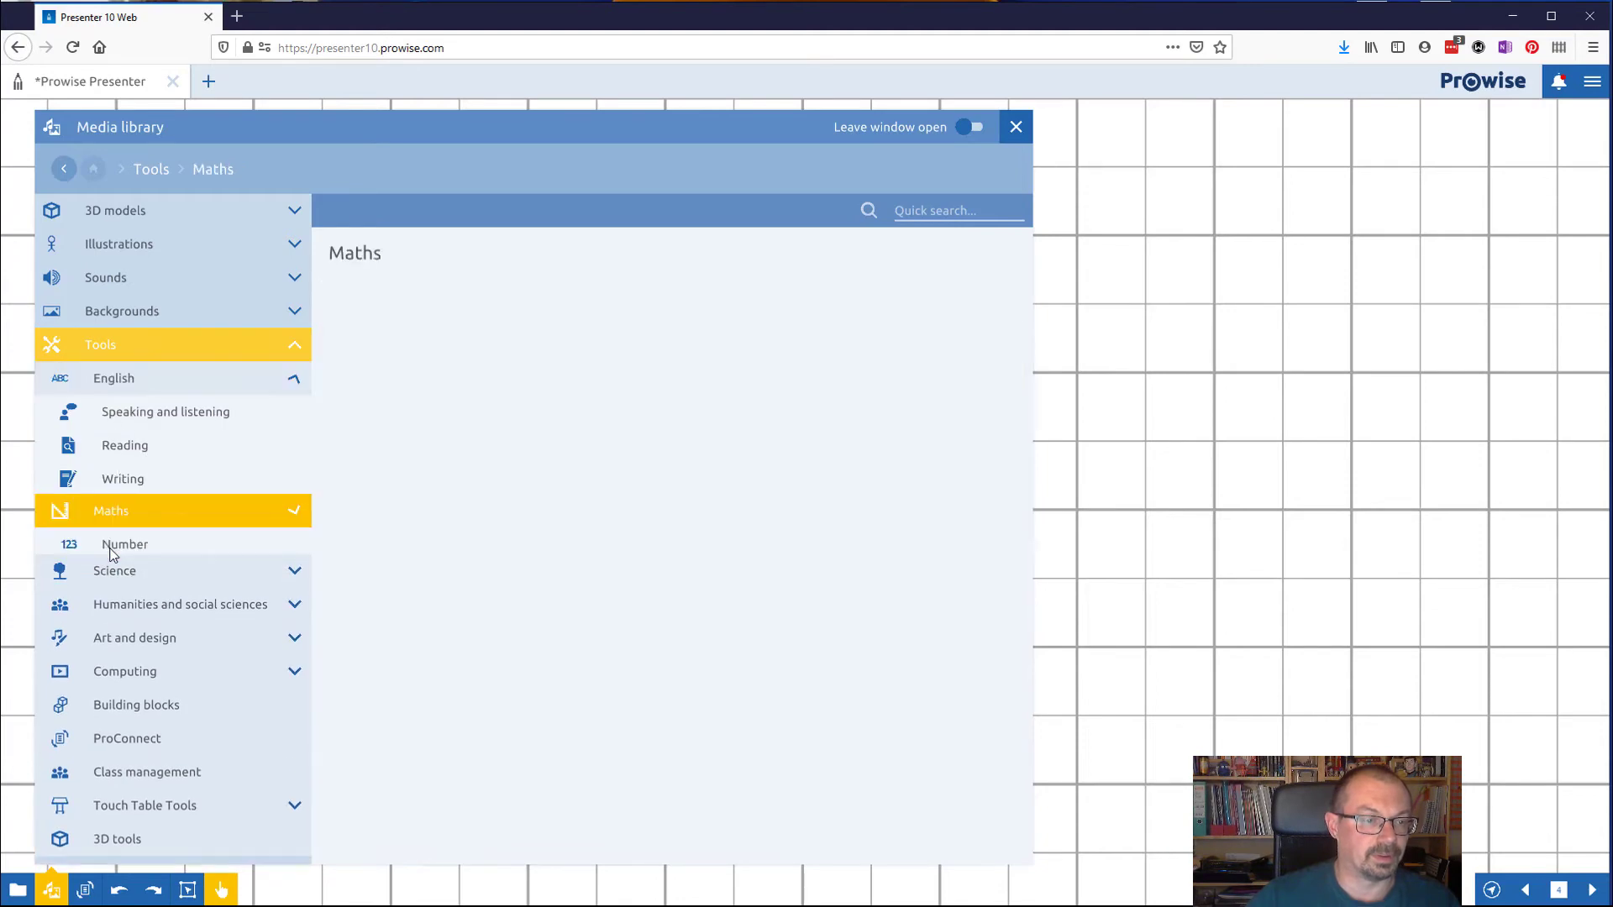
scroll(150, 656, "down", 1)
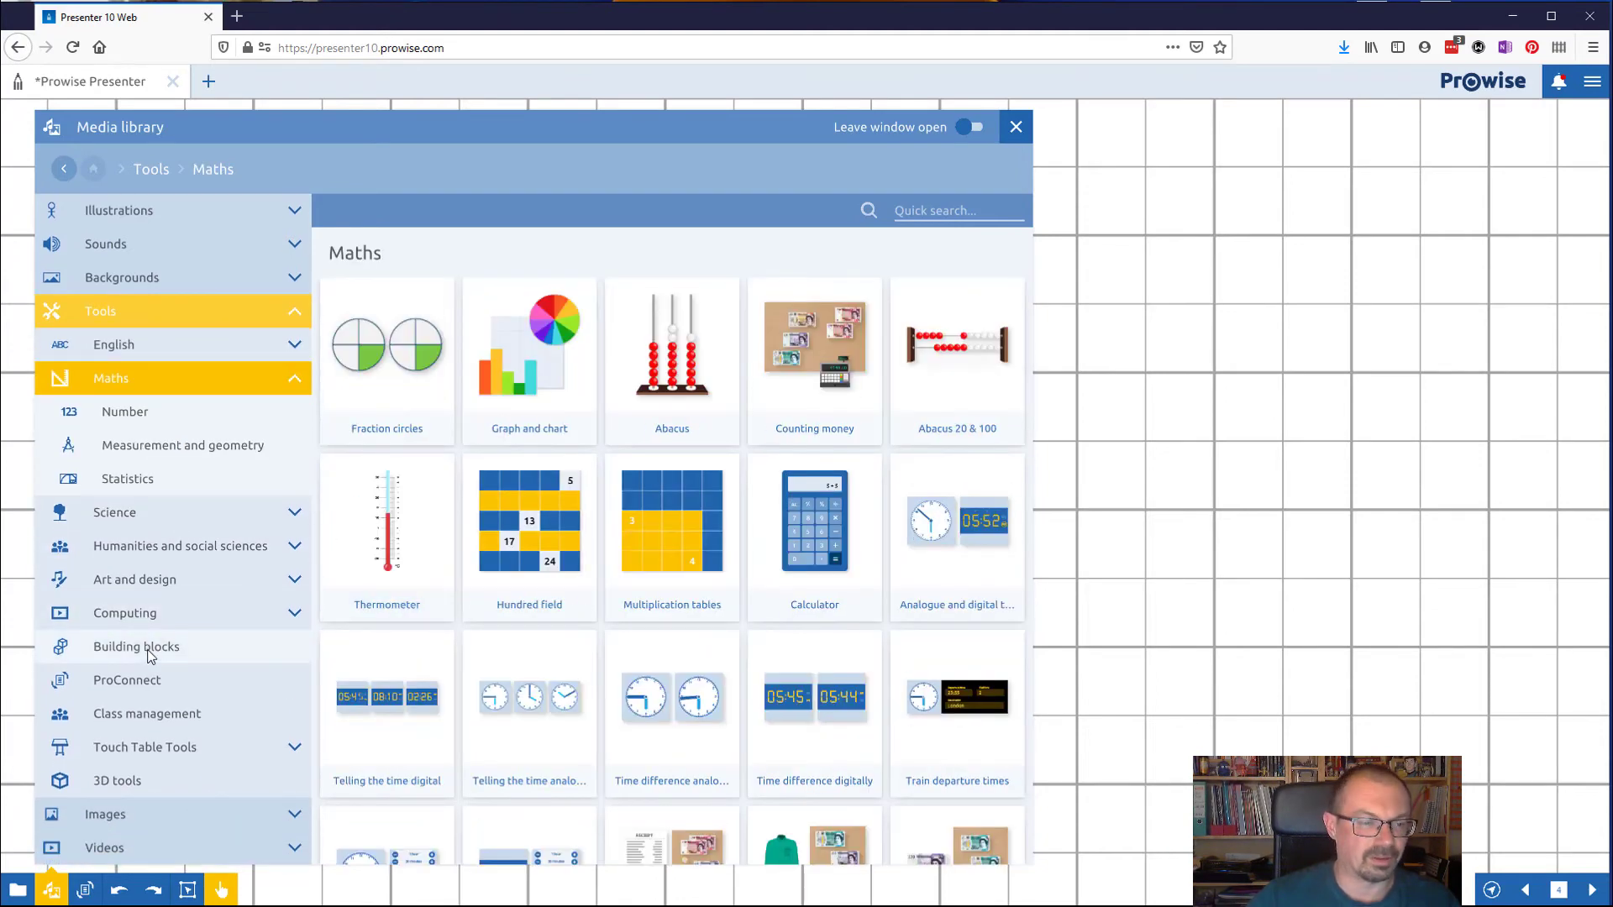
left_click(135, 811)
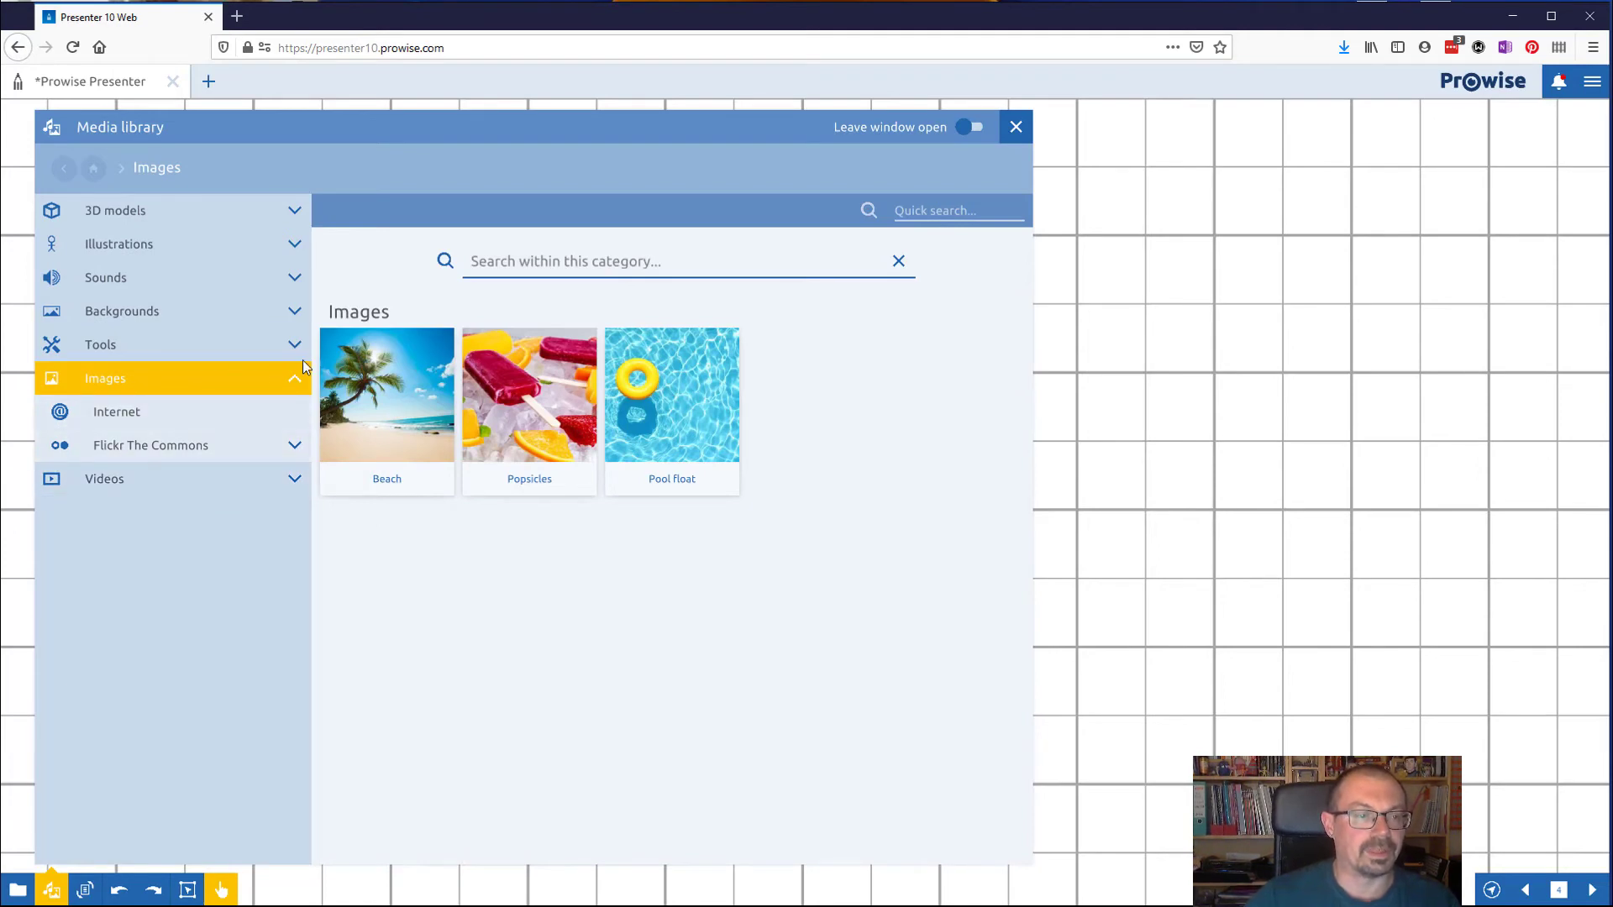
- Search images for 'darwin', insert the first Darwin portrait, and reopen the media library
left_click(542, 262)
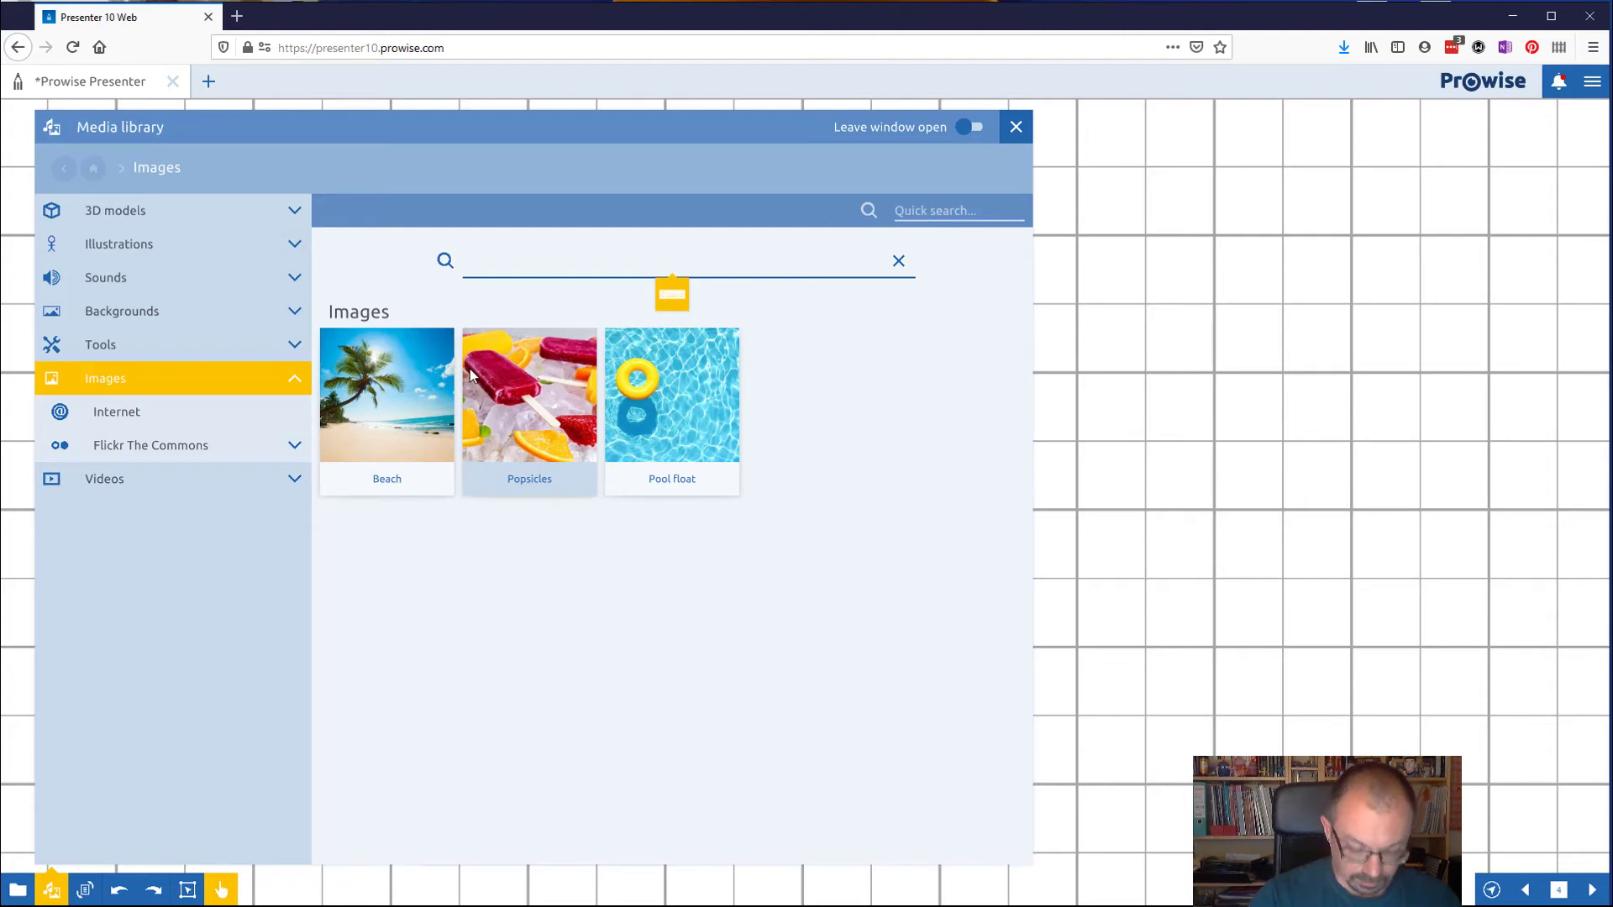
type("darwin")
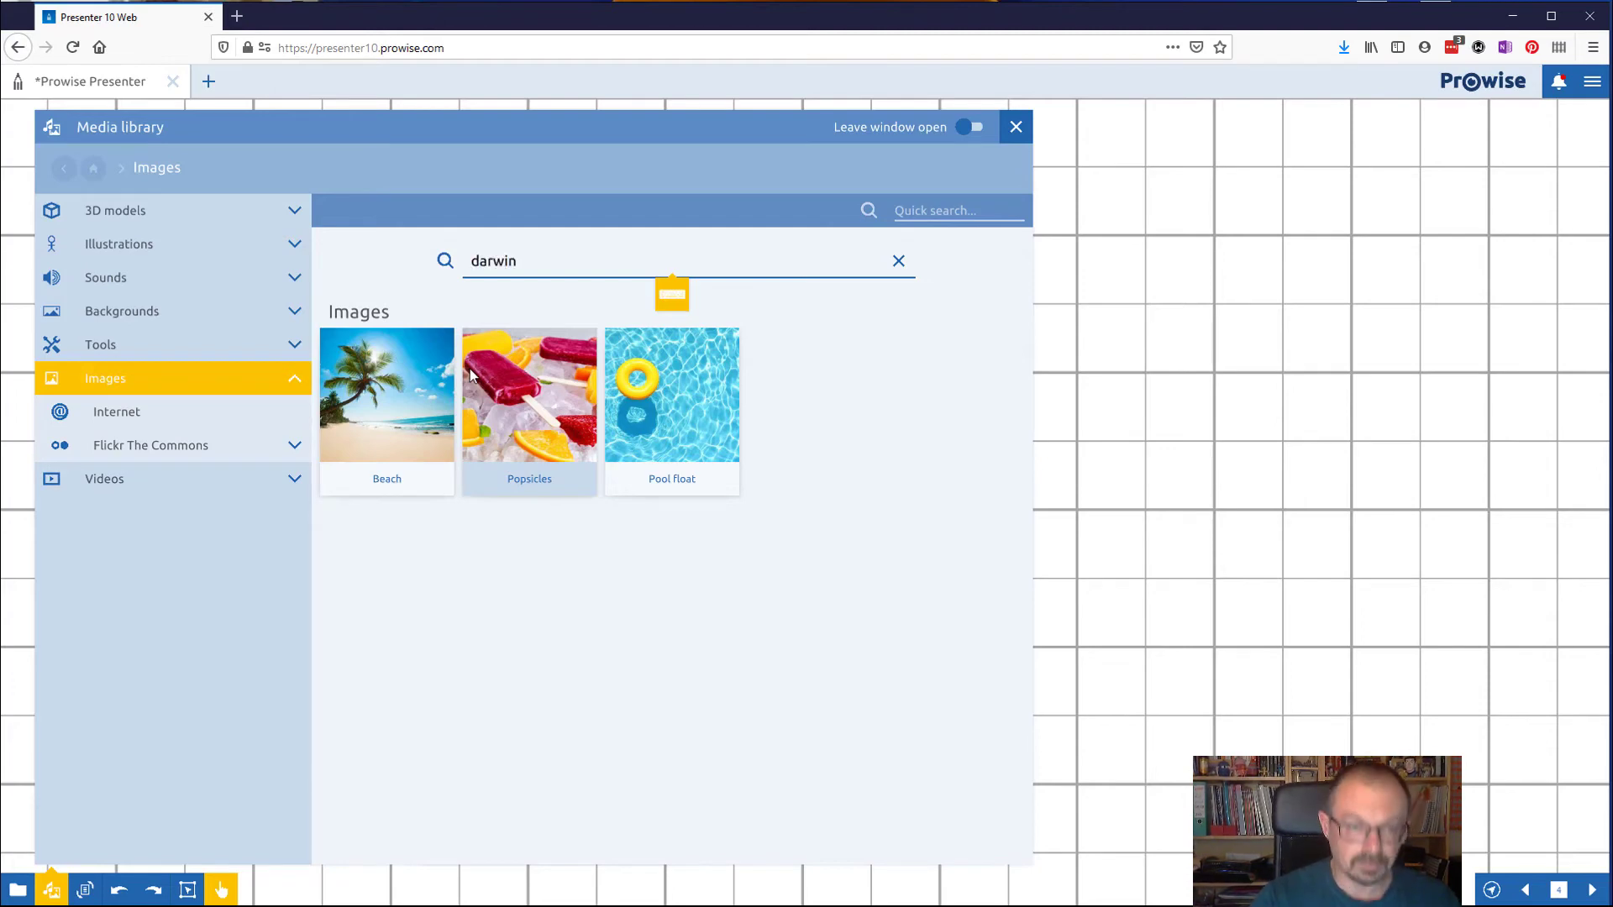
key("Return")
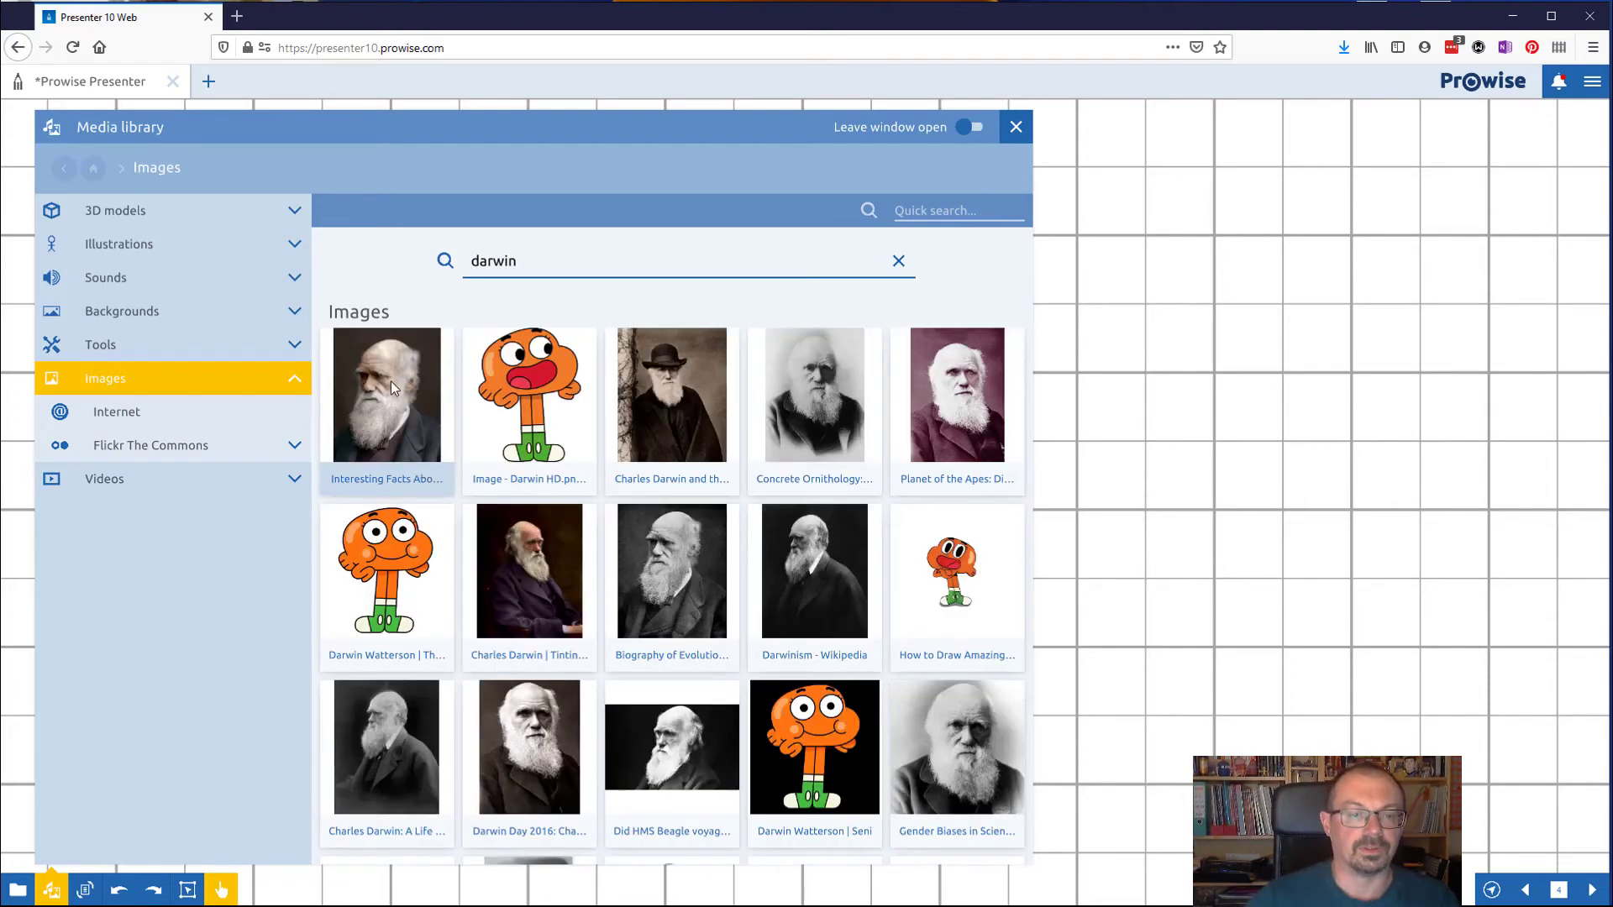
left_click(390, 382)
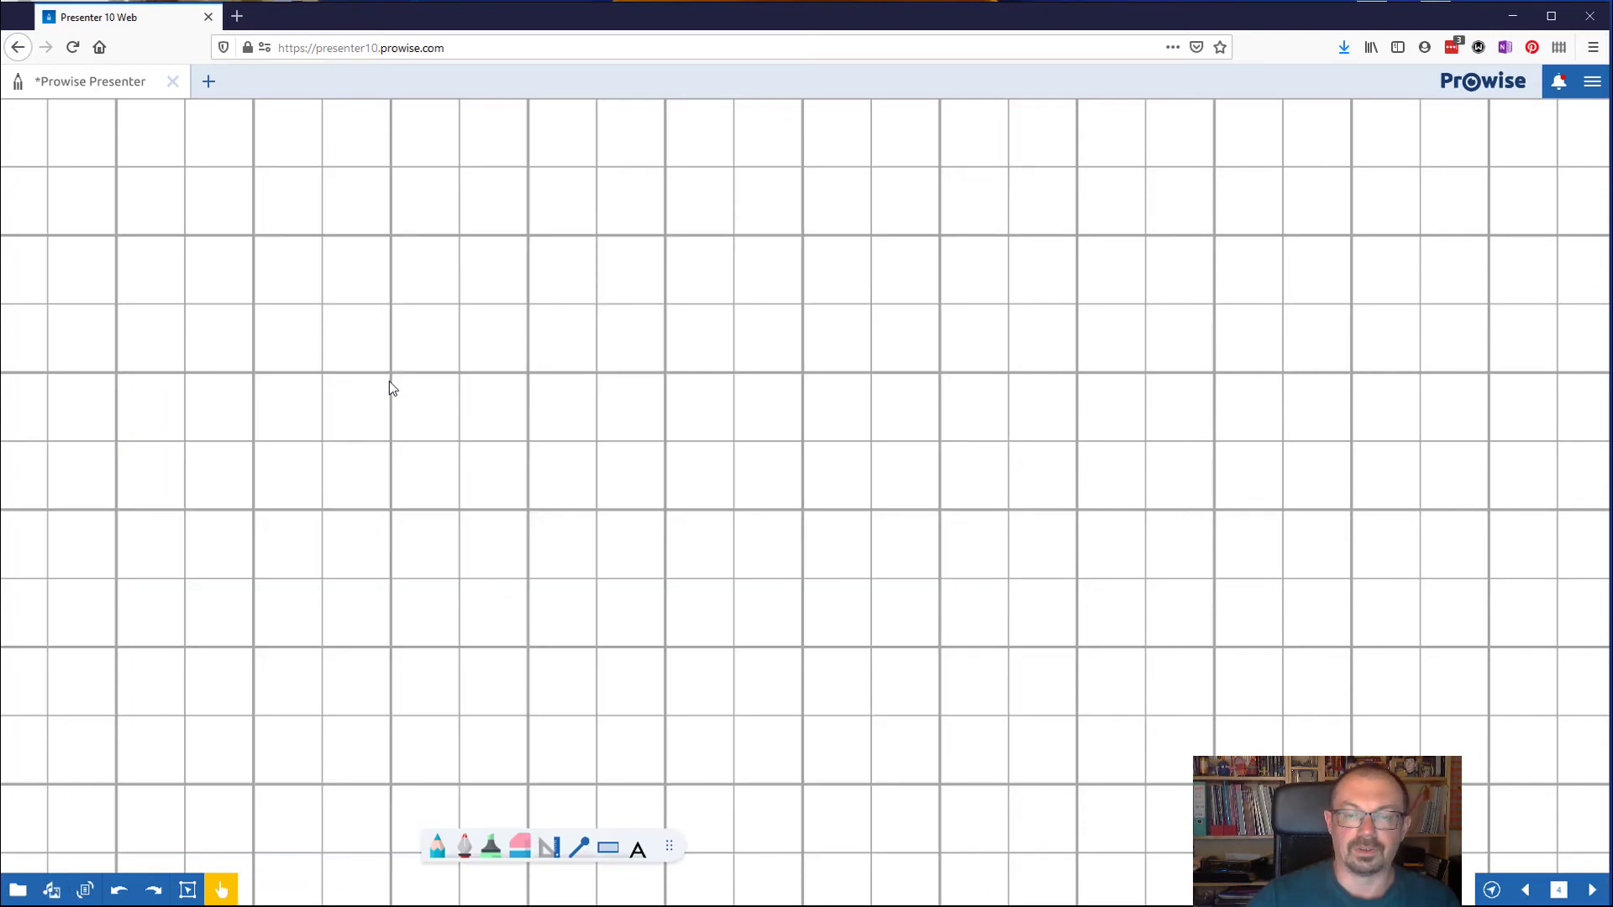
left_click(52, 891)
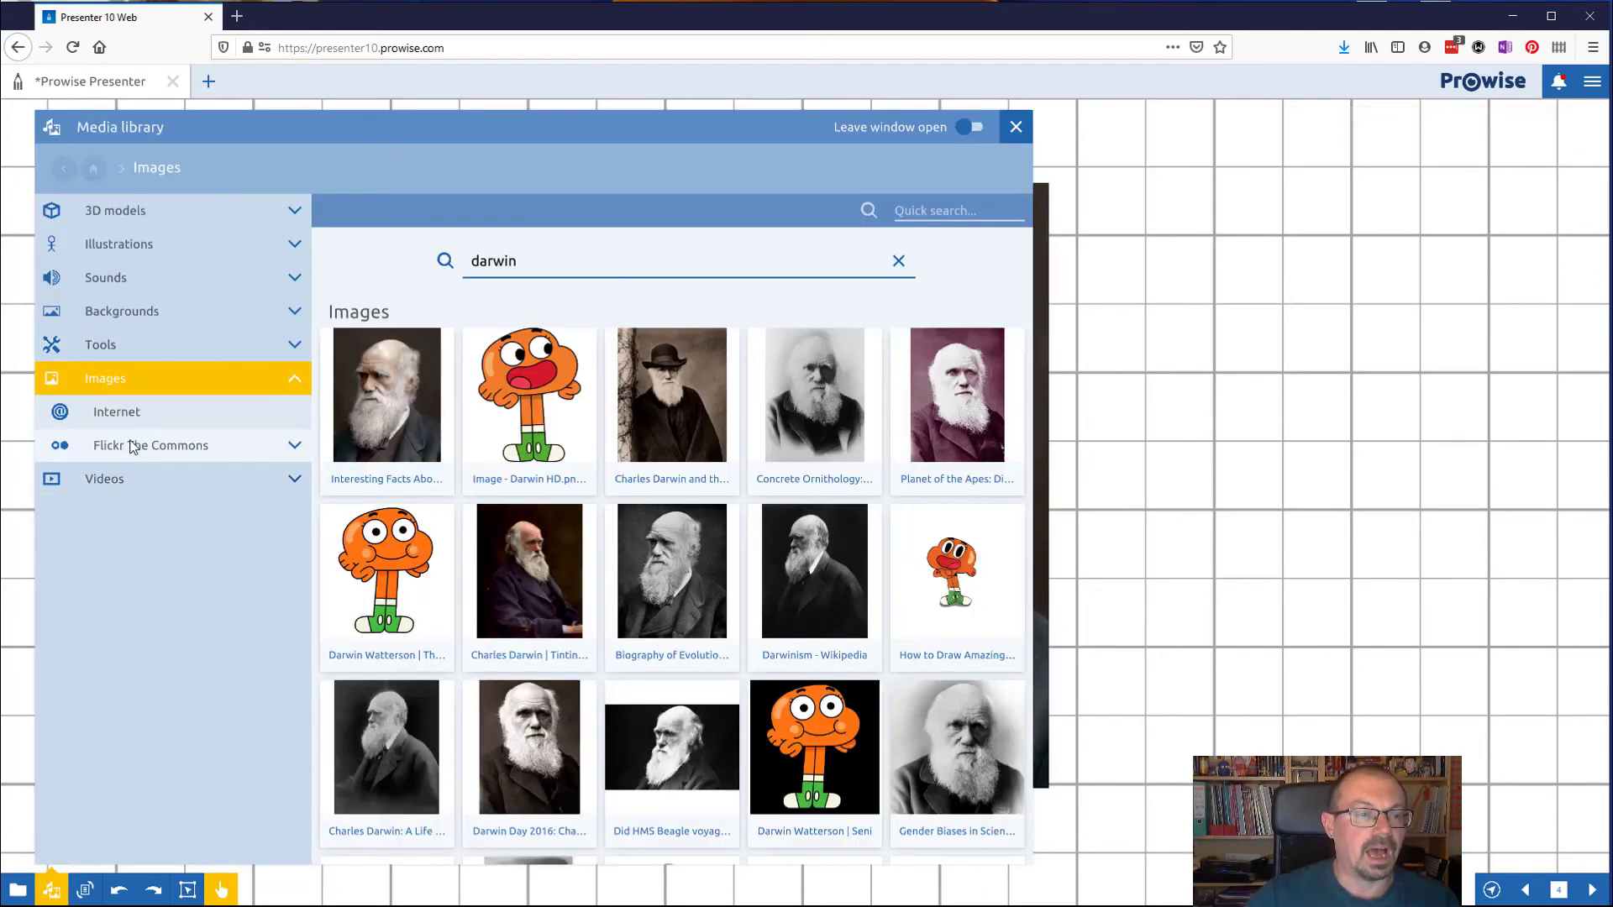
- Insert the 'The life of water' YouTube video from the media library's Videos
left_click(135, 479)
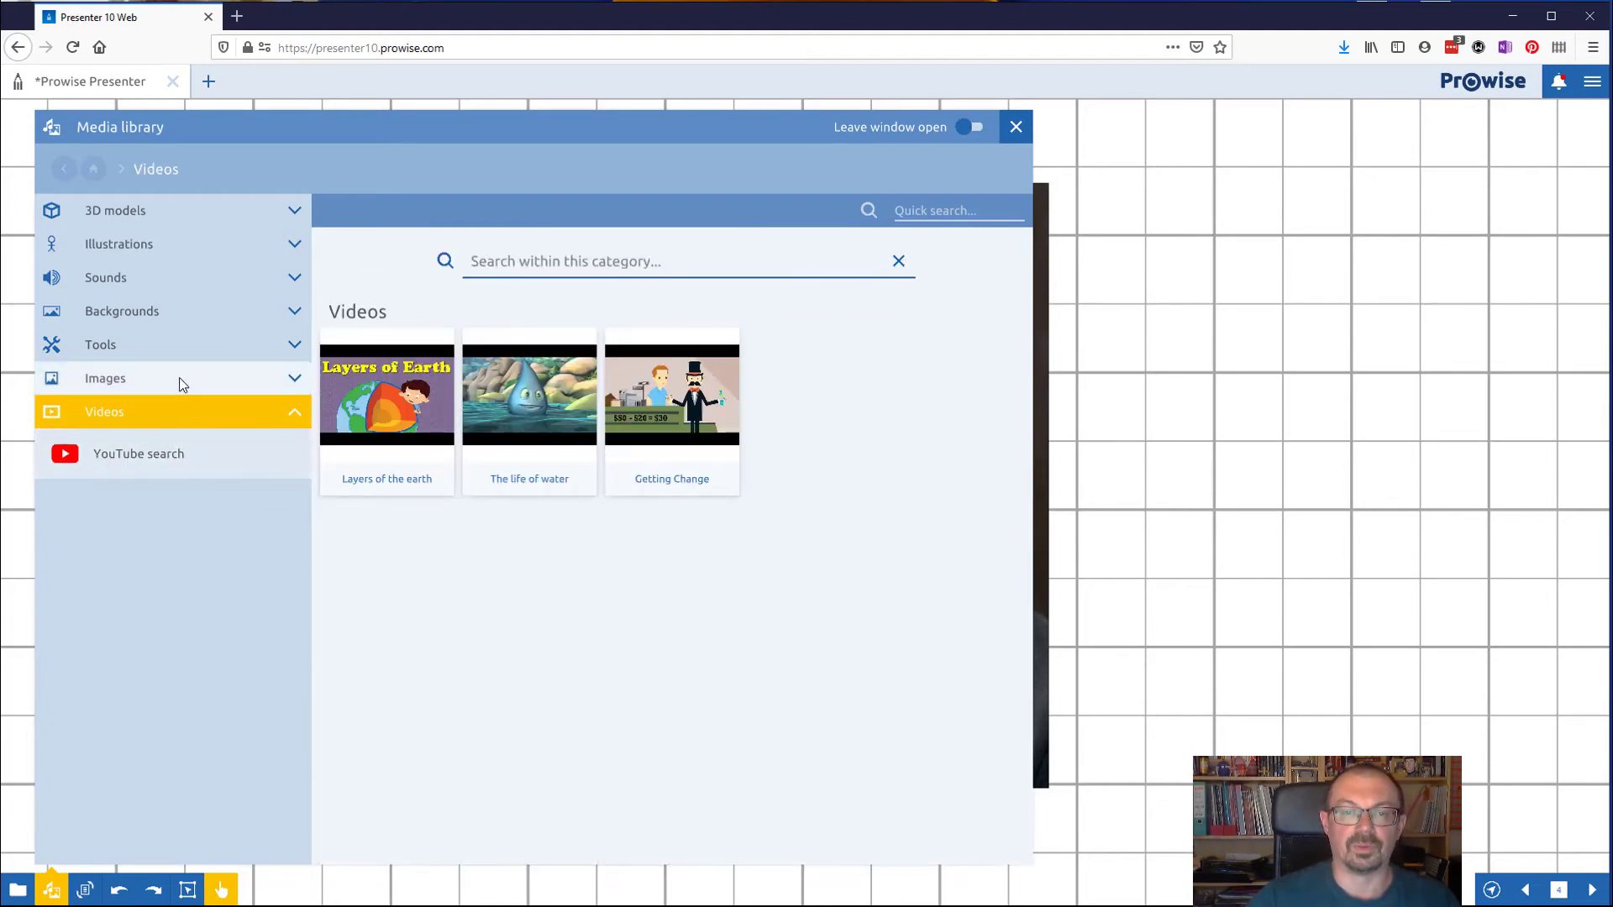
left_click(504, 263)
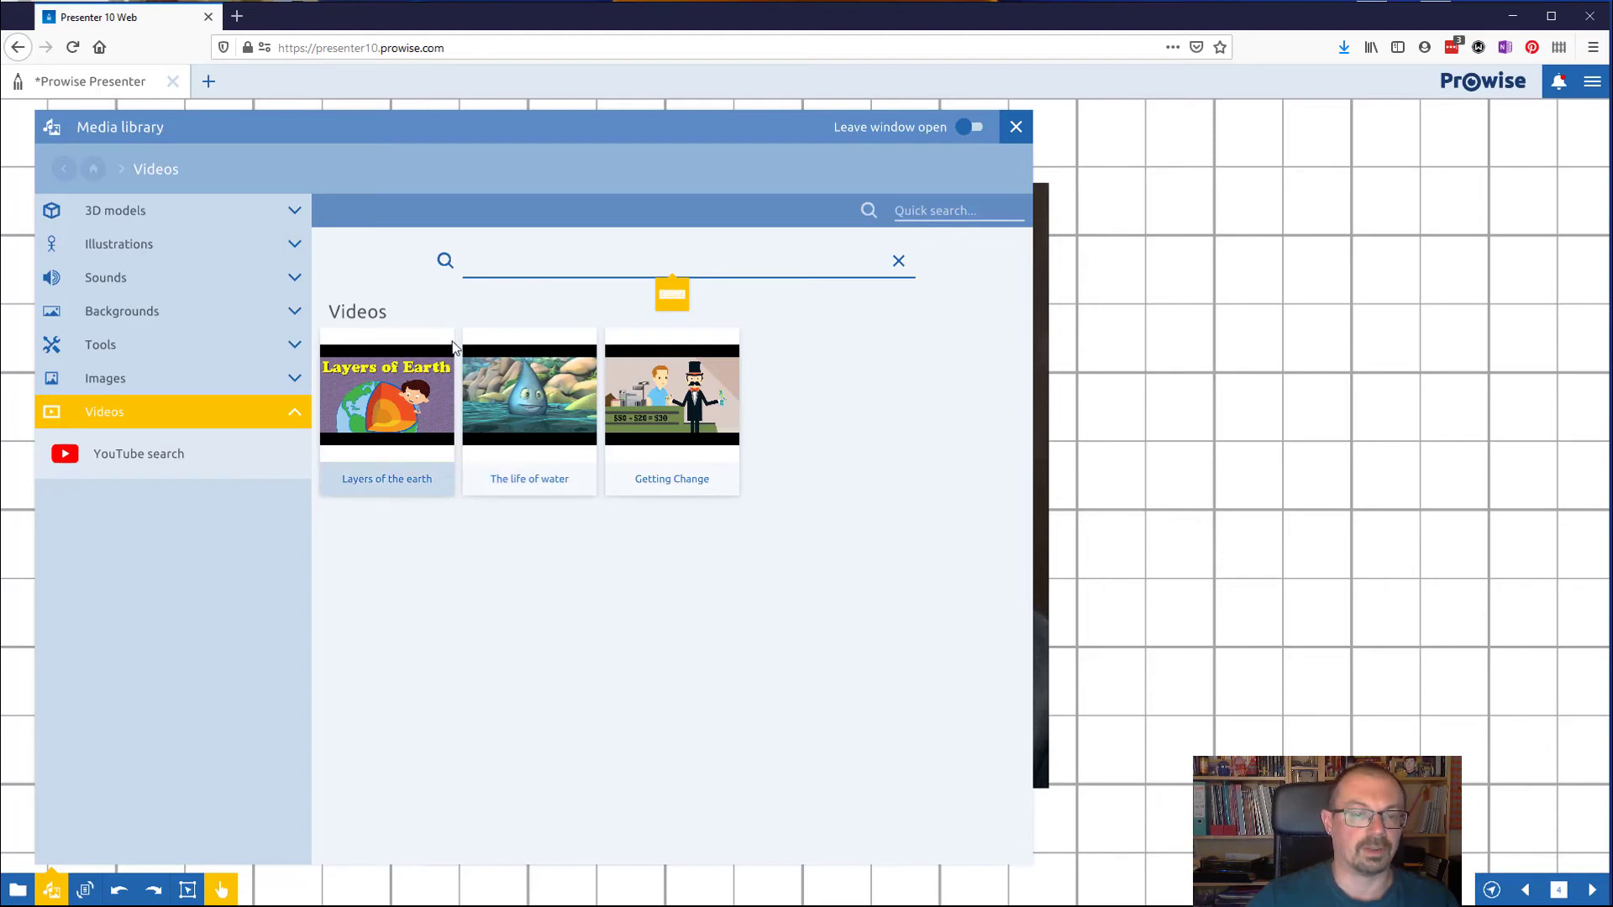
left_click(529, 391)
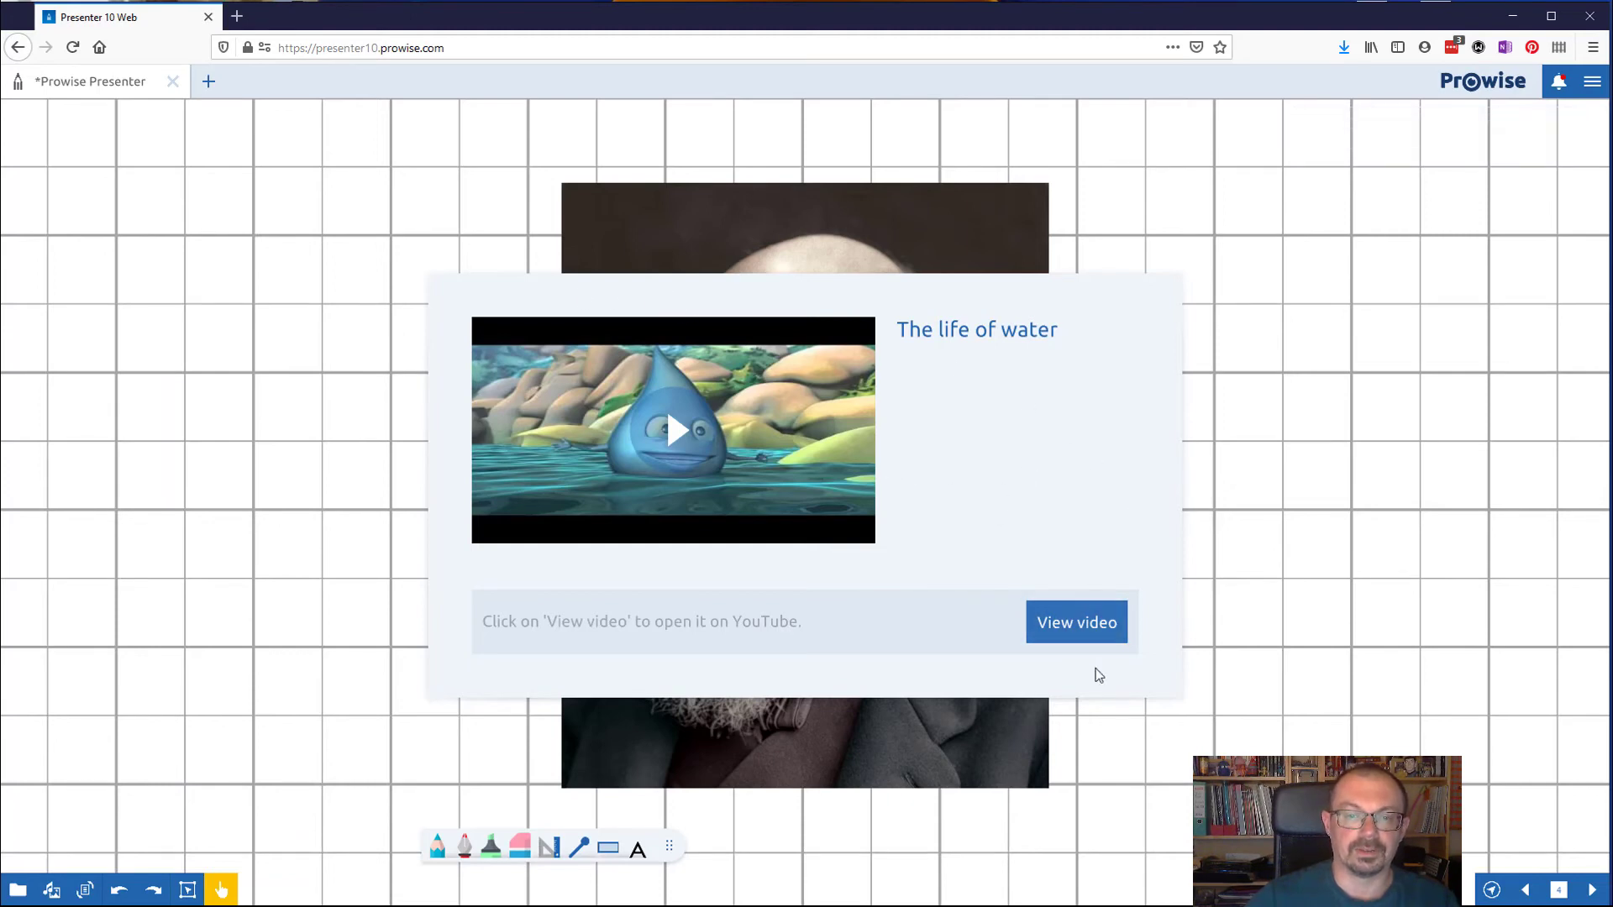
- Move the Darwin portrait to the left and the video card beside it on the right
left_click(187, 890)
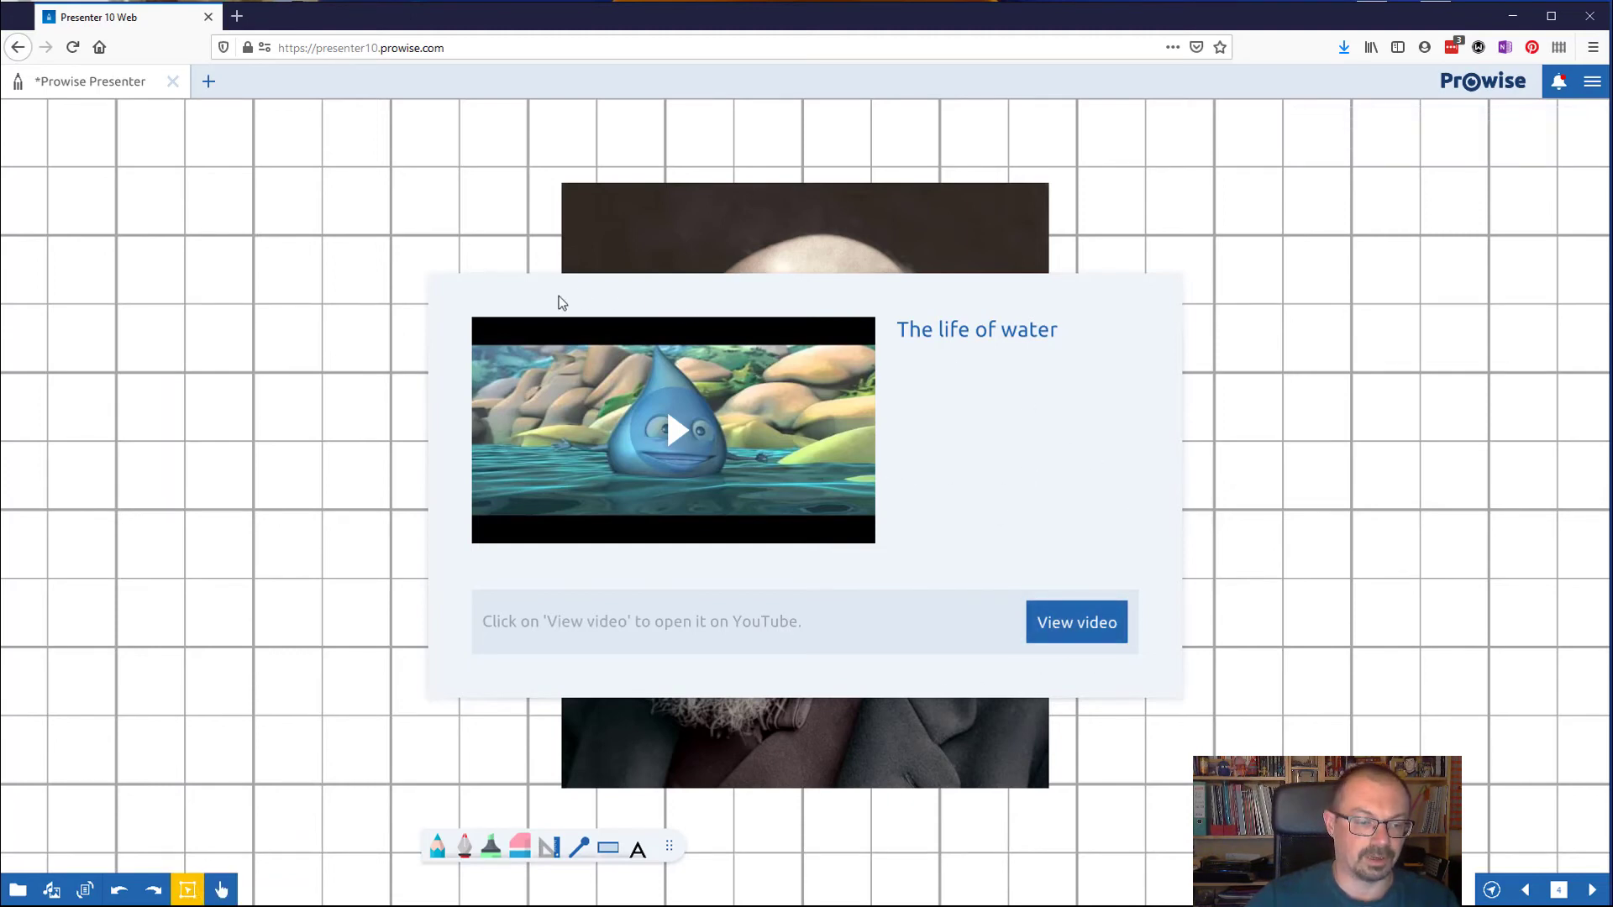
left_click_drag(617, 297, 1136, 344)
left_click_drag(756, 420, 284, 387)
left_click_drag(1090, 295, 892, 207)
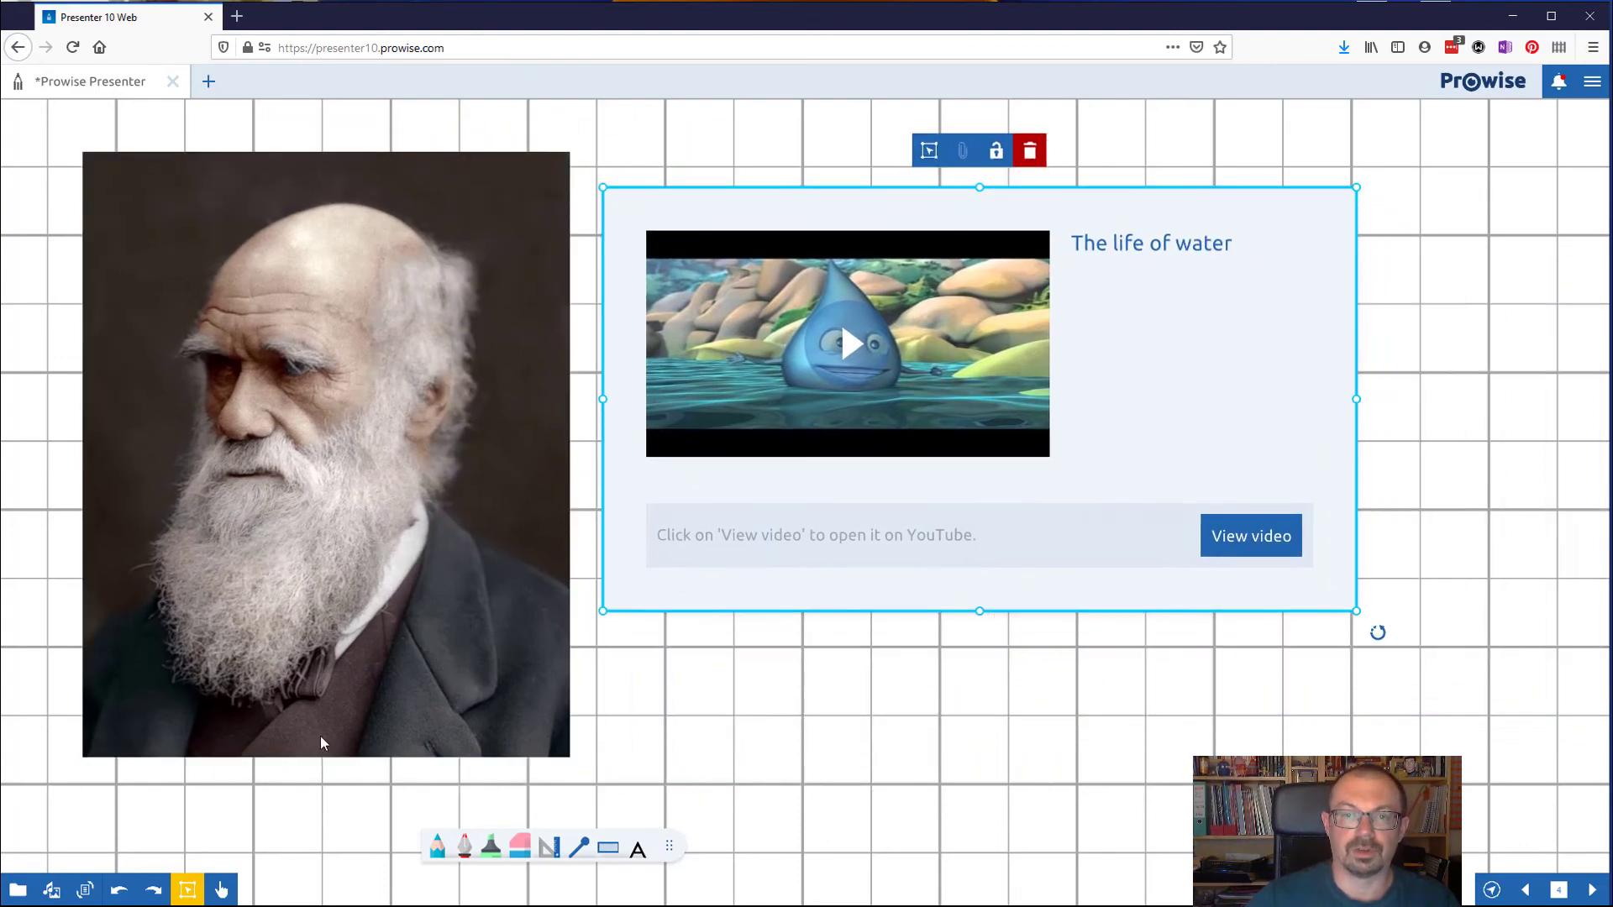
- Play 'The life of water' video, then close the video player
left_click(221, 890)
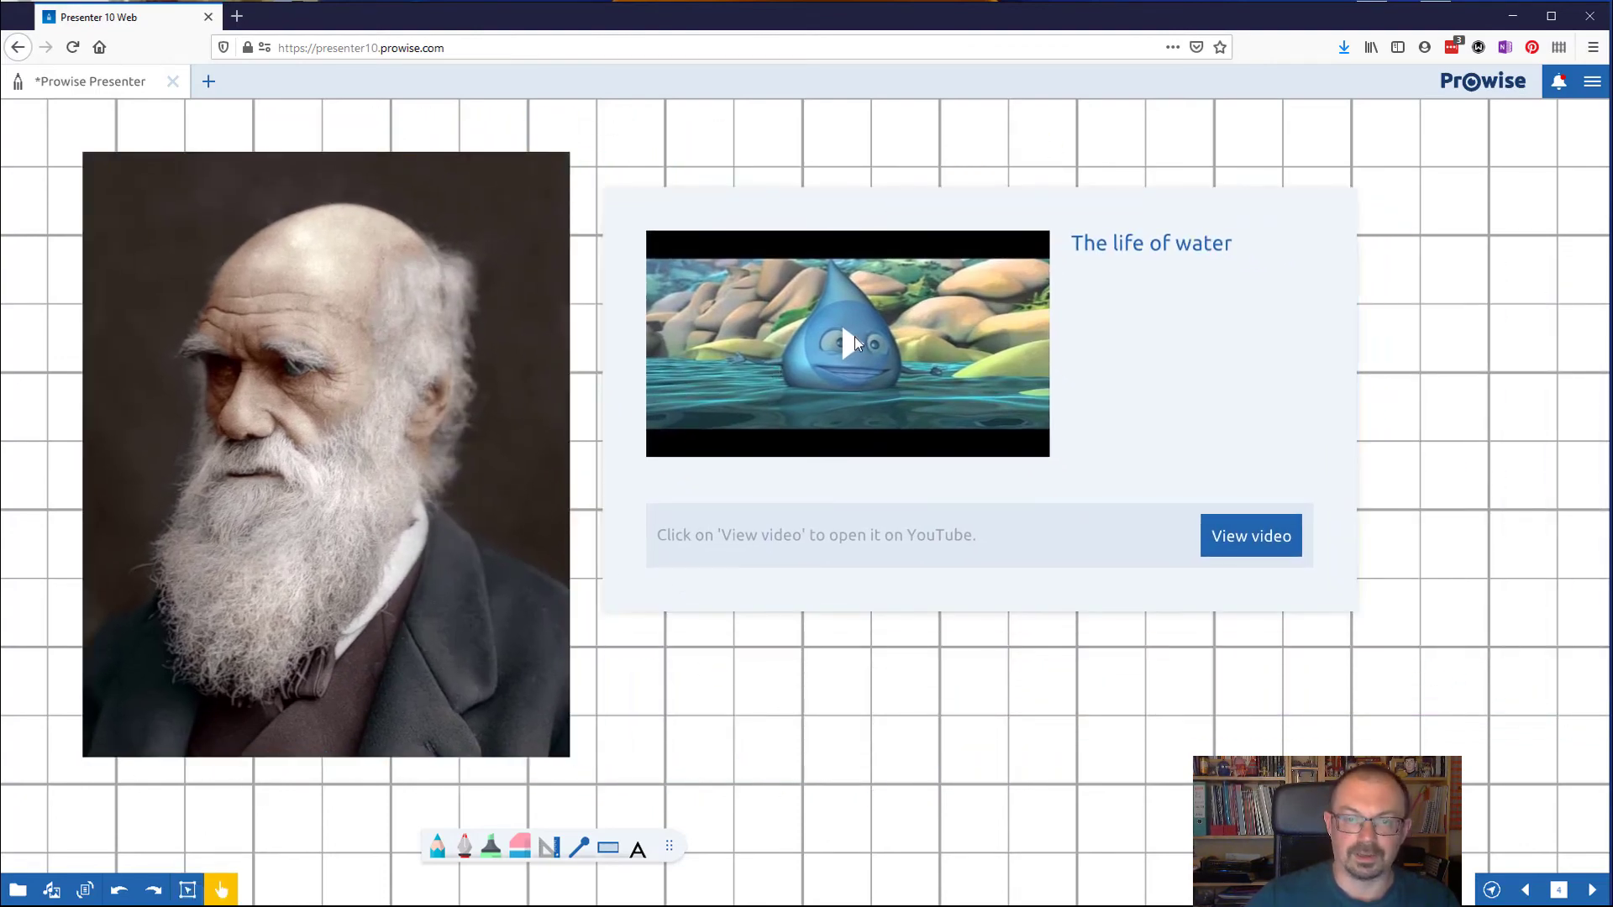
left_click(853, 346)
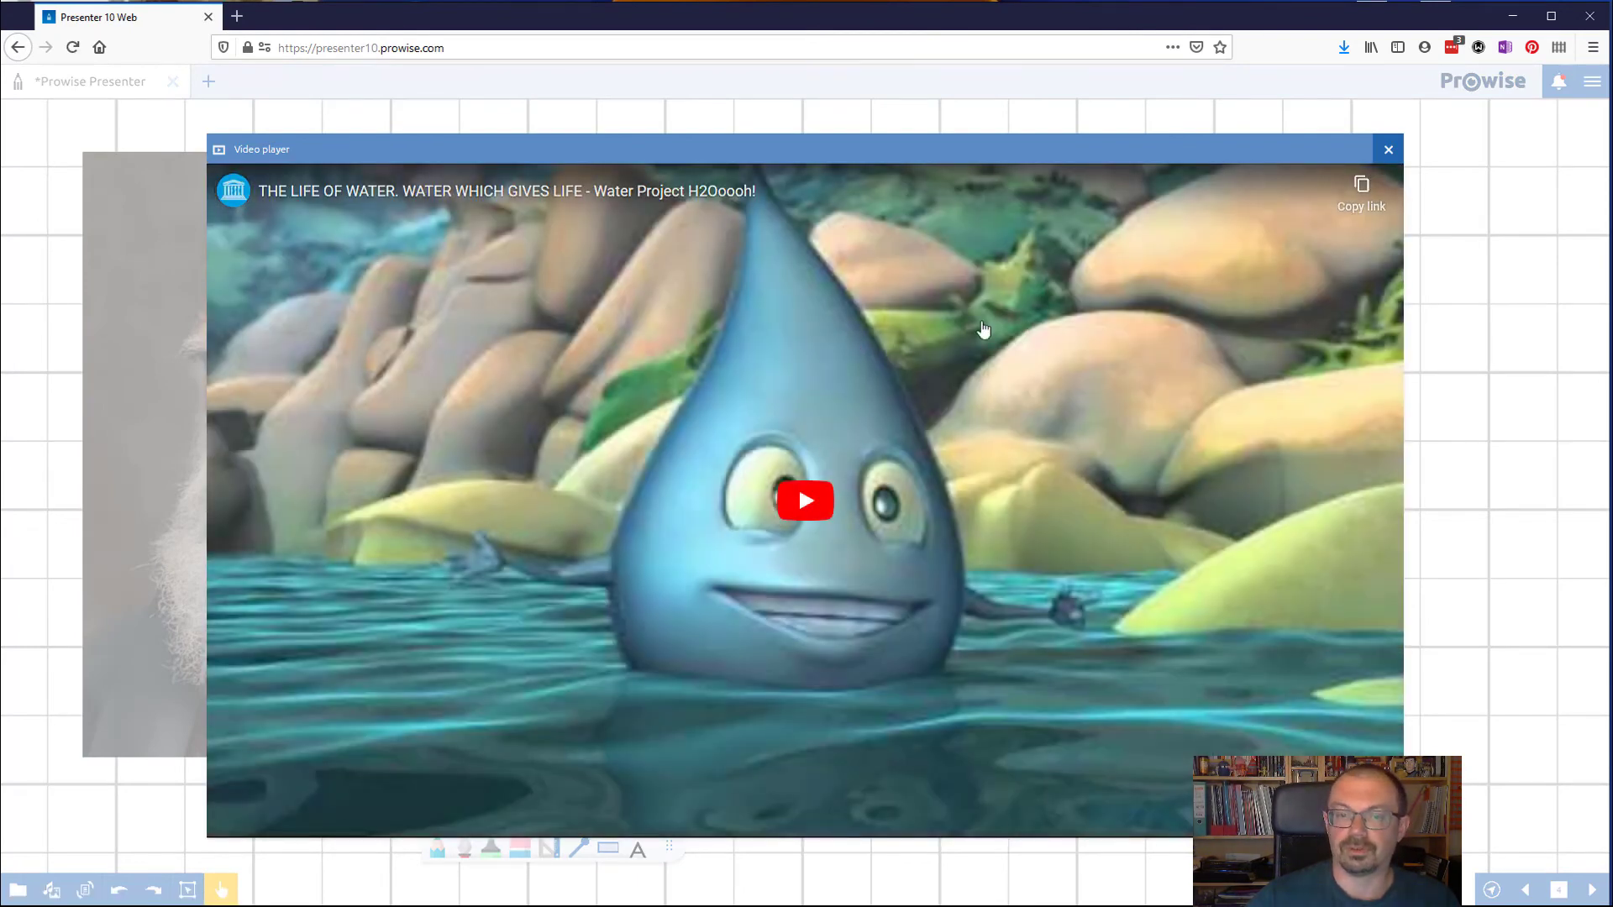
left_click(1388, 149)
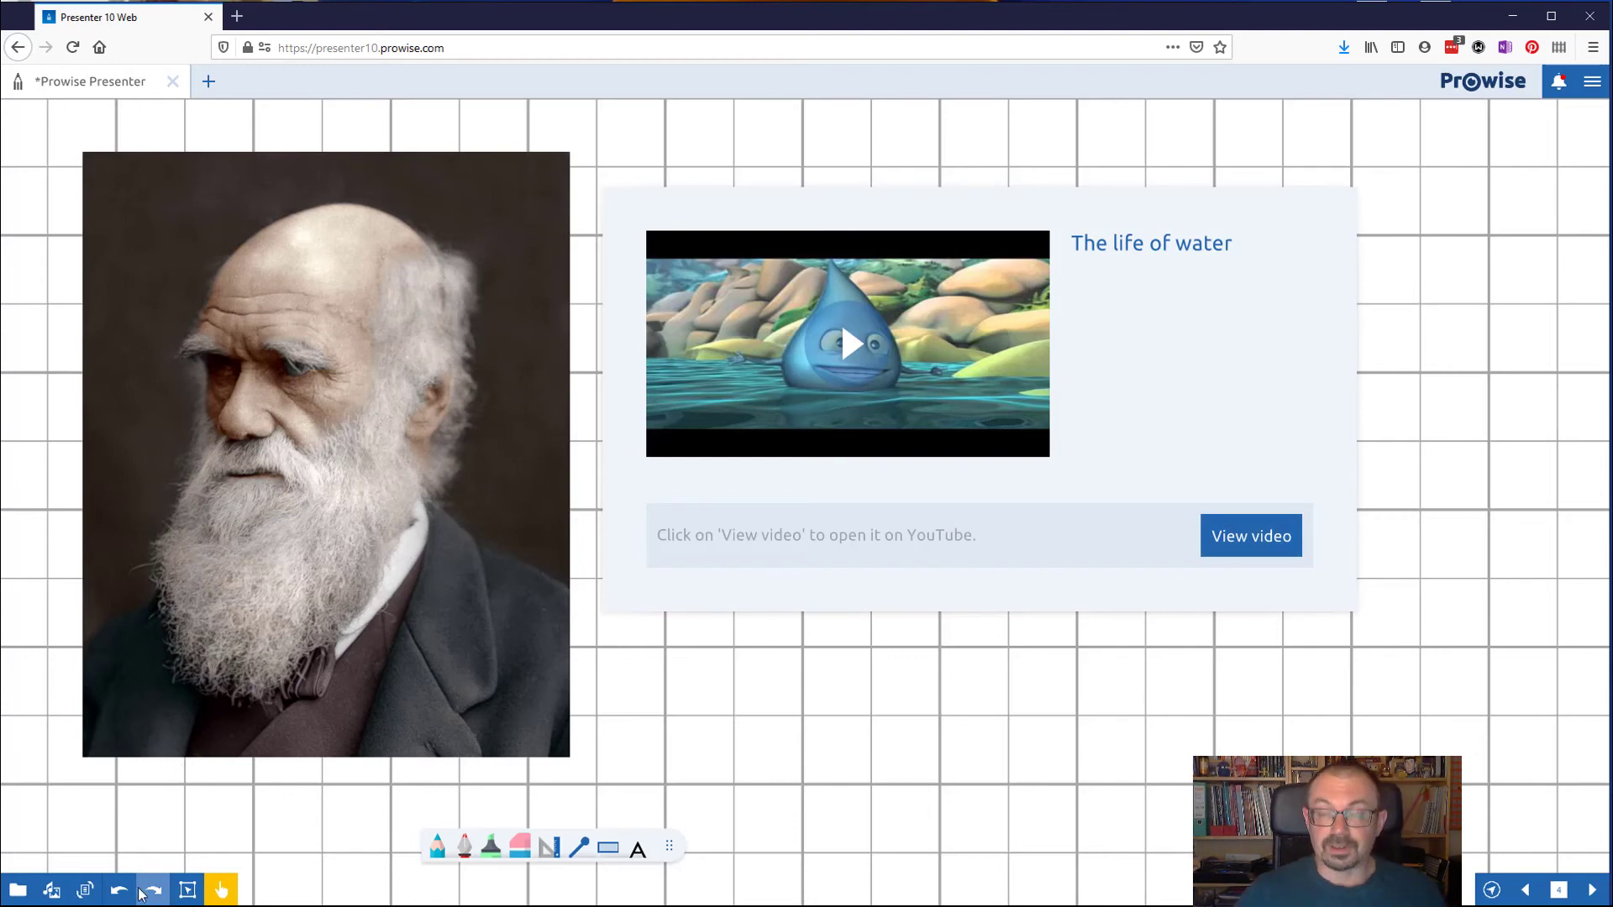
- Open the ProConnect panel from the bottom toolbar
left_click(86, 890)
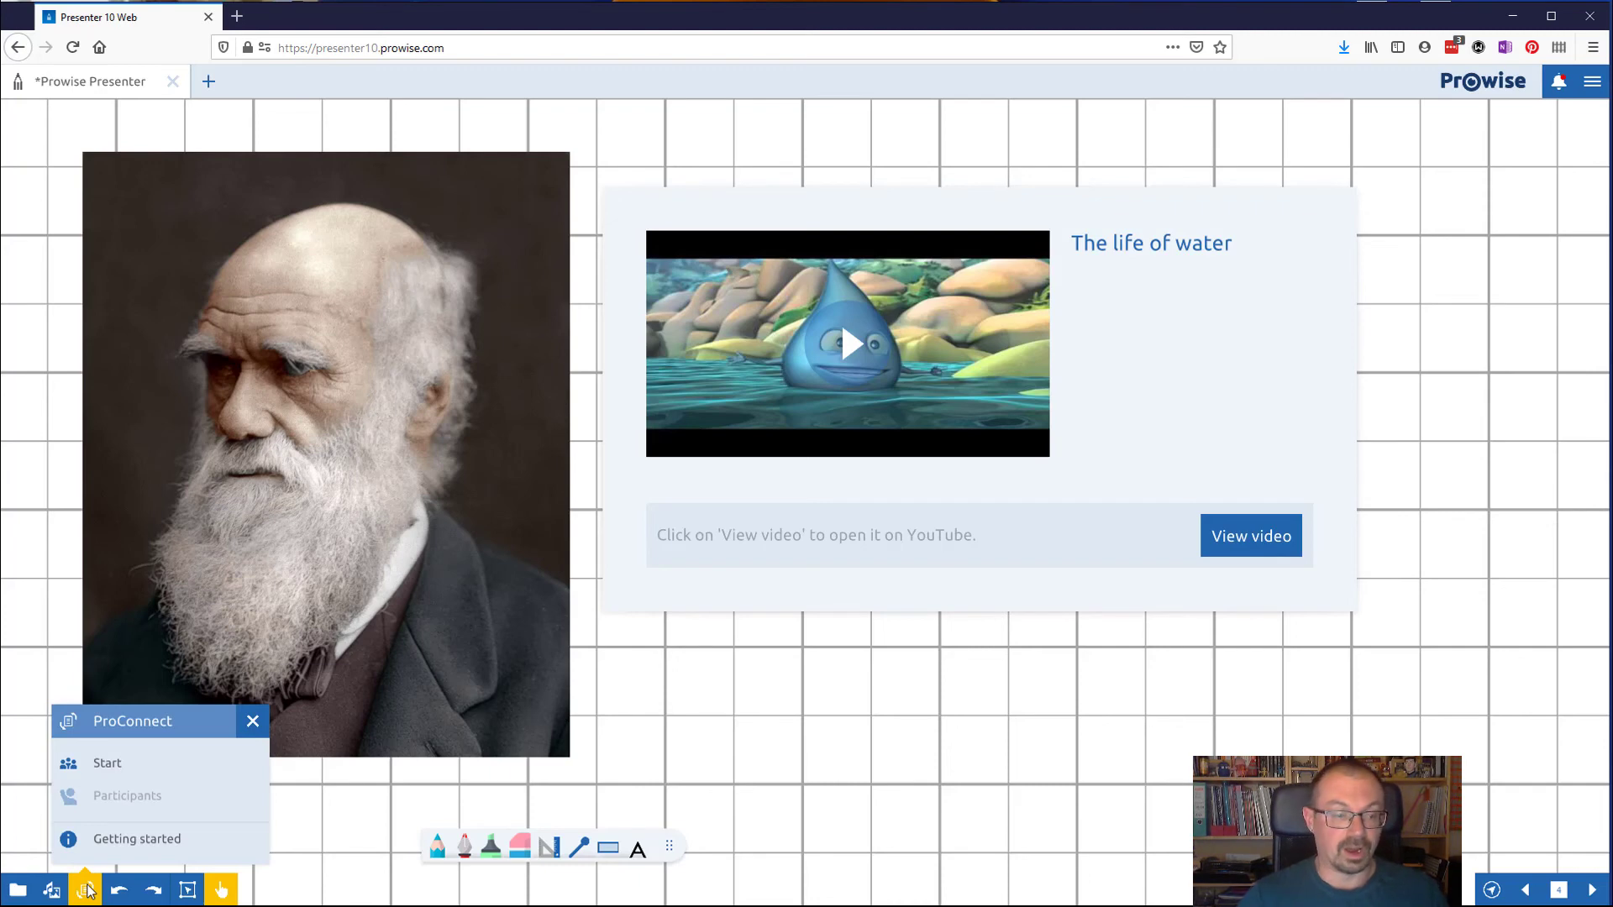